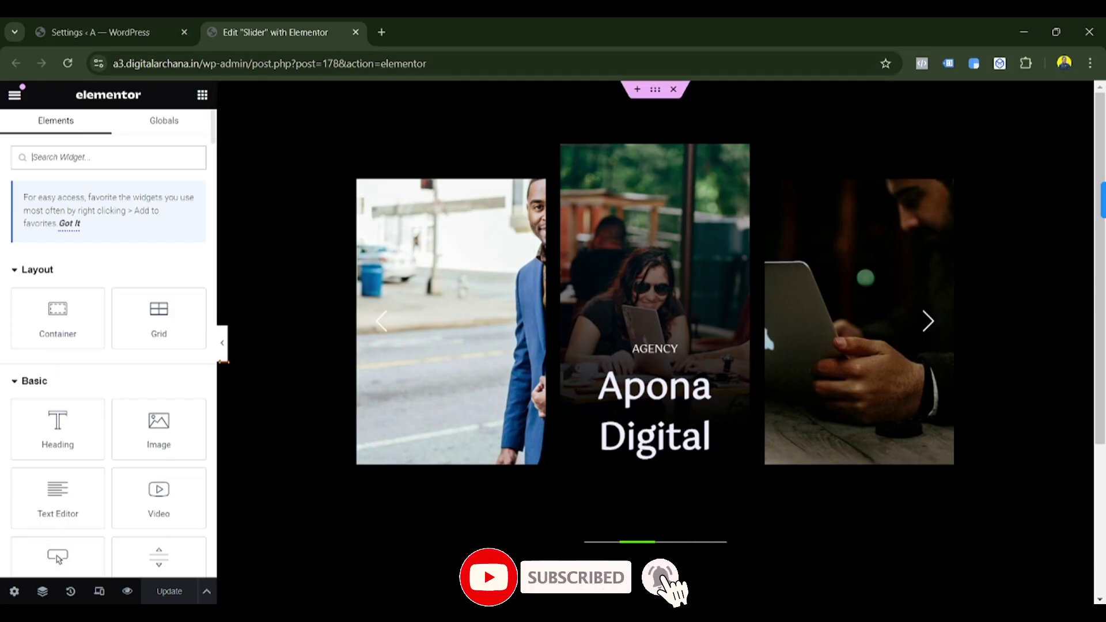
Find the Editor Top Bar experiment in the Elementor feature settings and view its available states.
click(122, 25)
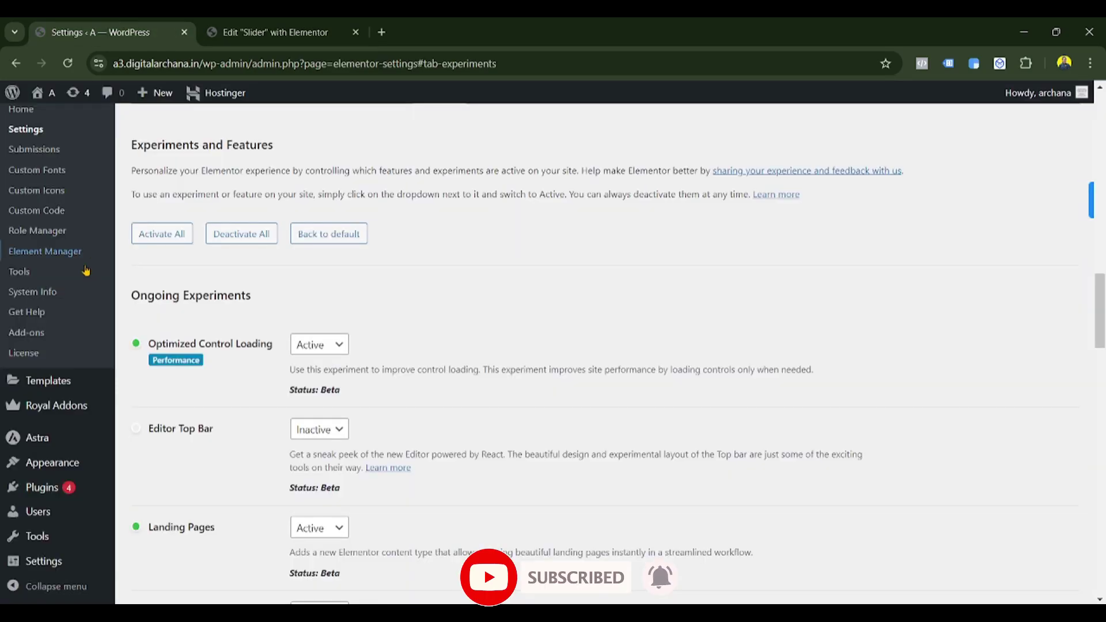
scroll(46, 254, up, 4)
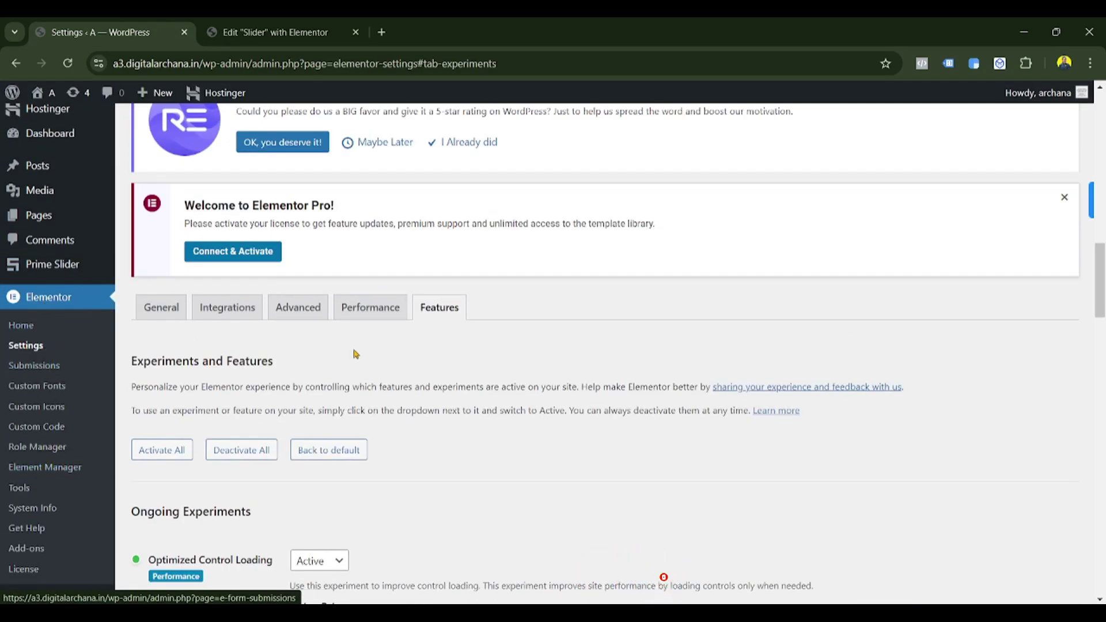
scroll(434, 314, down, 1)
scroll(434, 314, down, 3)
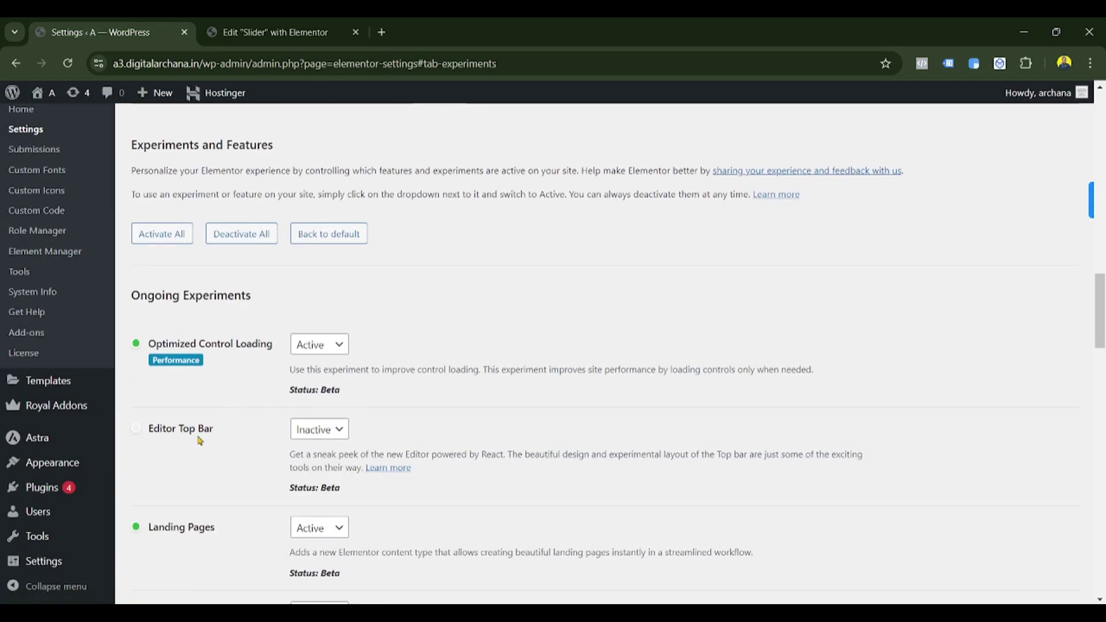
click(314, 430)
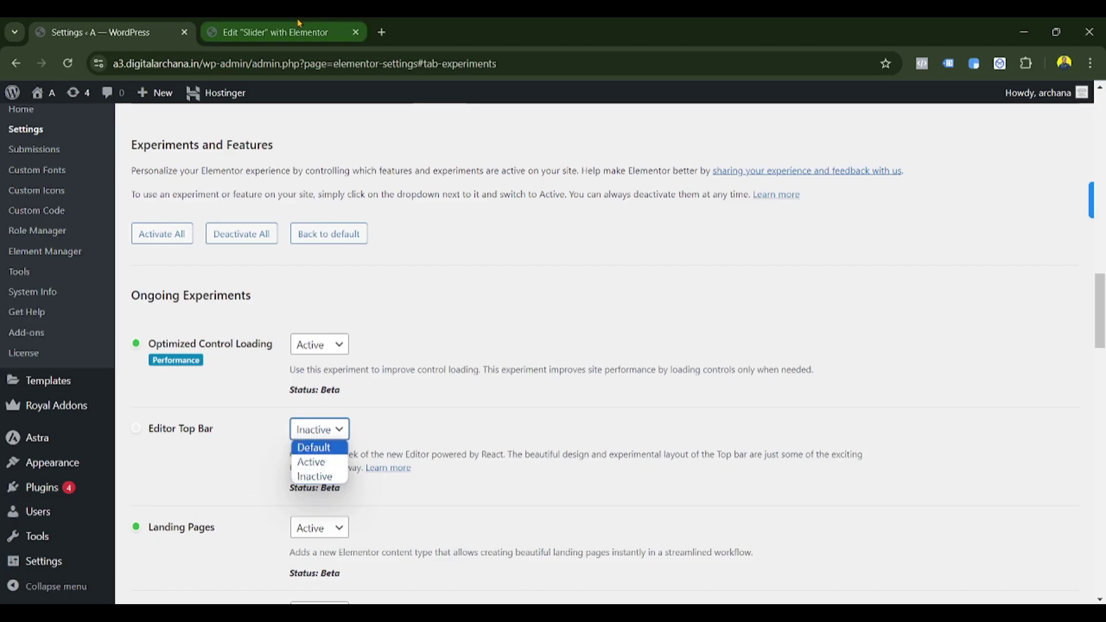
Look over the widget panel and main menu of the Slider page's editor.
click(270, 32)
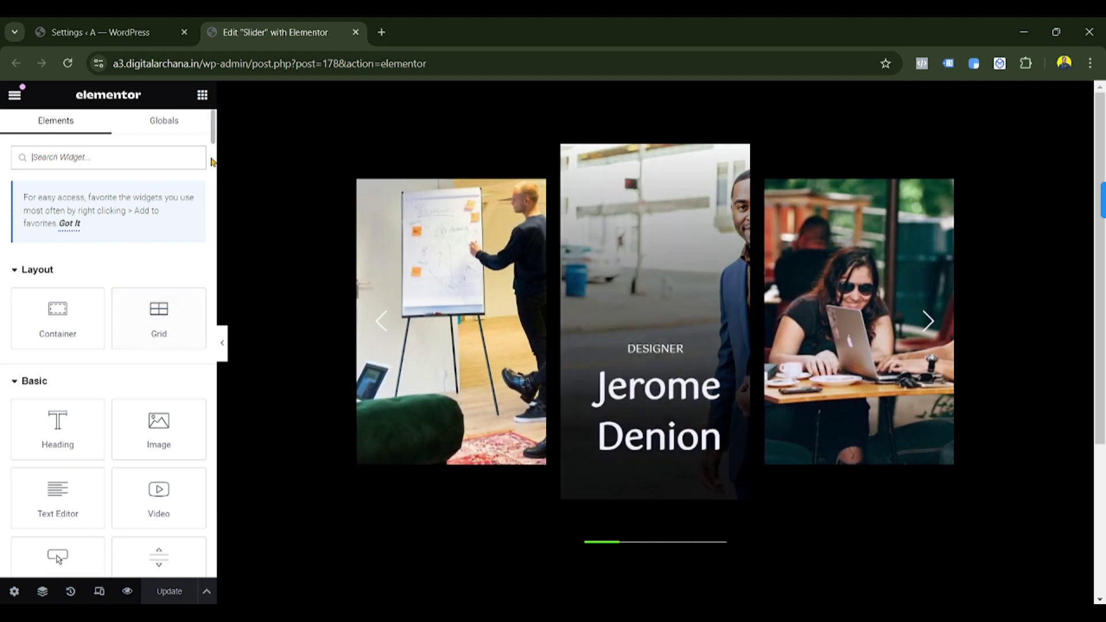
scroll(185, 222, down, 3)
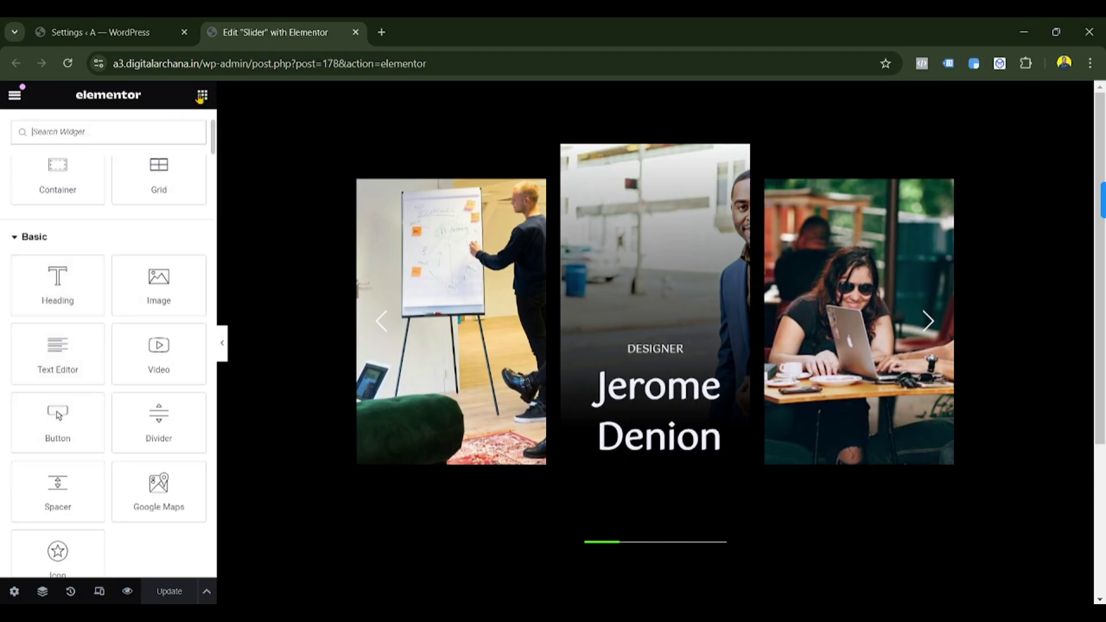
scroll(79, 296, up, 3)
click(15, 95)
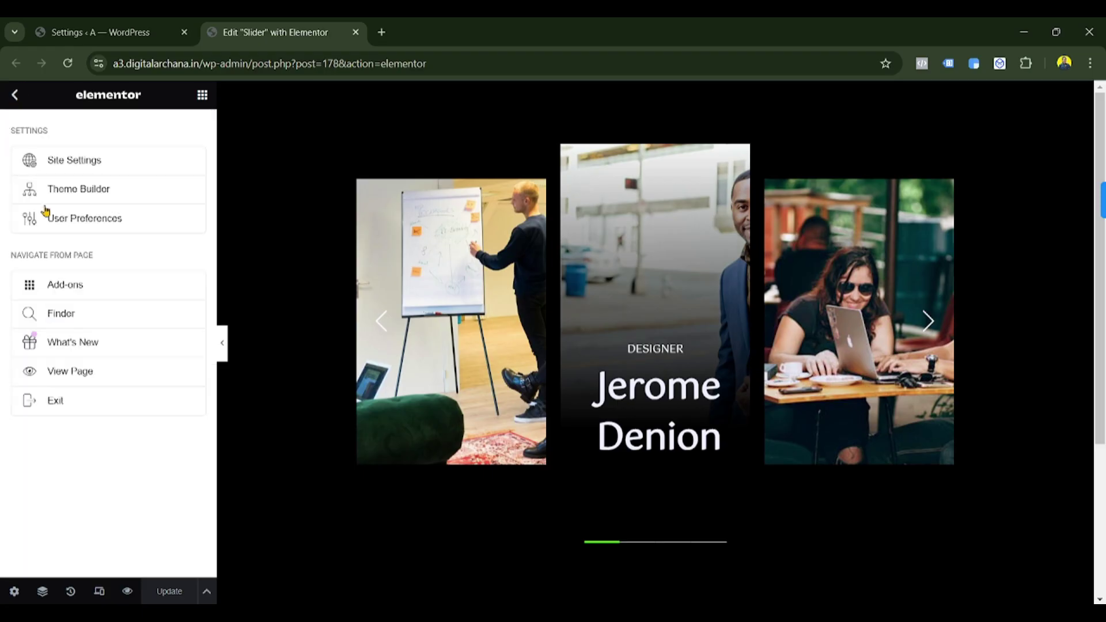
click(15, 94)
Set the Editor Top Bar experiment to Active in the Elementor settings and save the changes.
click(79, 23)
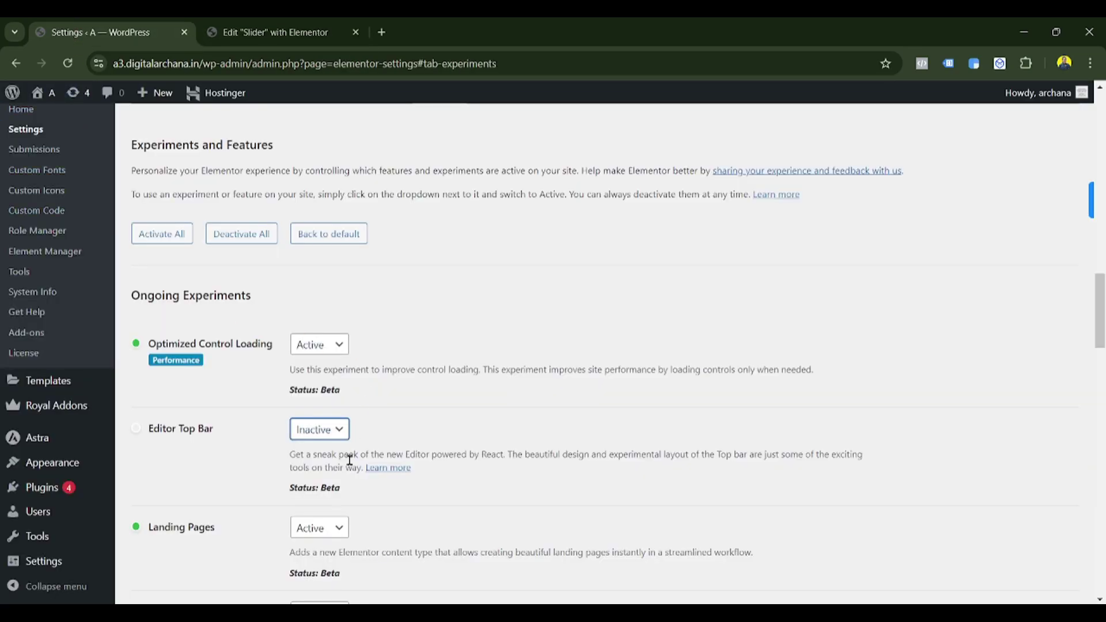
click(315, 440)
click(317, 460)
scroll(296, 452, down, 20)
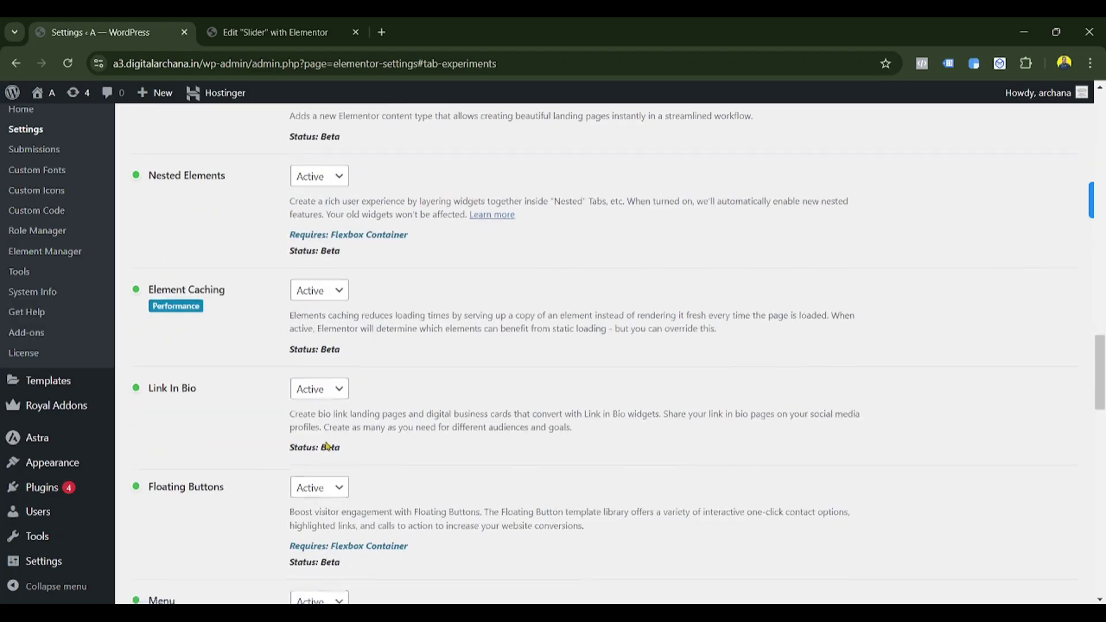
scroll(313, 469, down, 20)
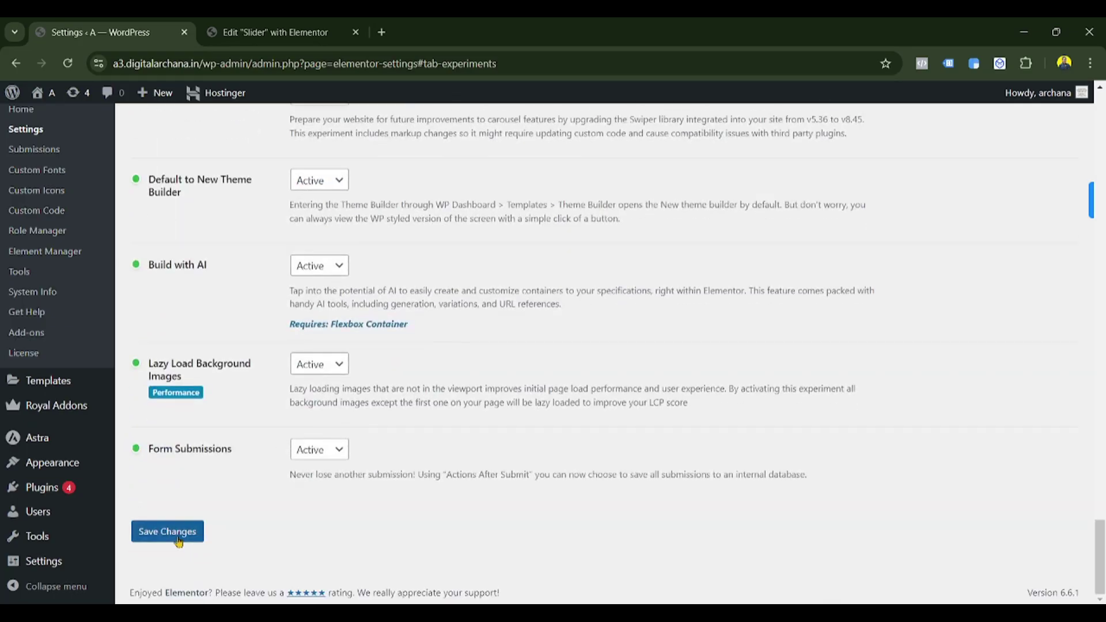
click(159, 531)
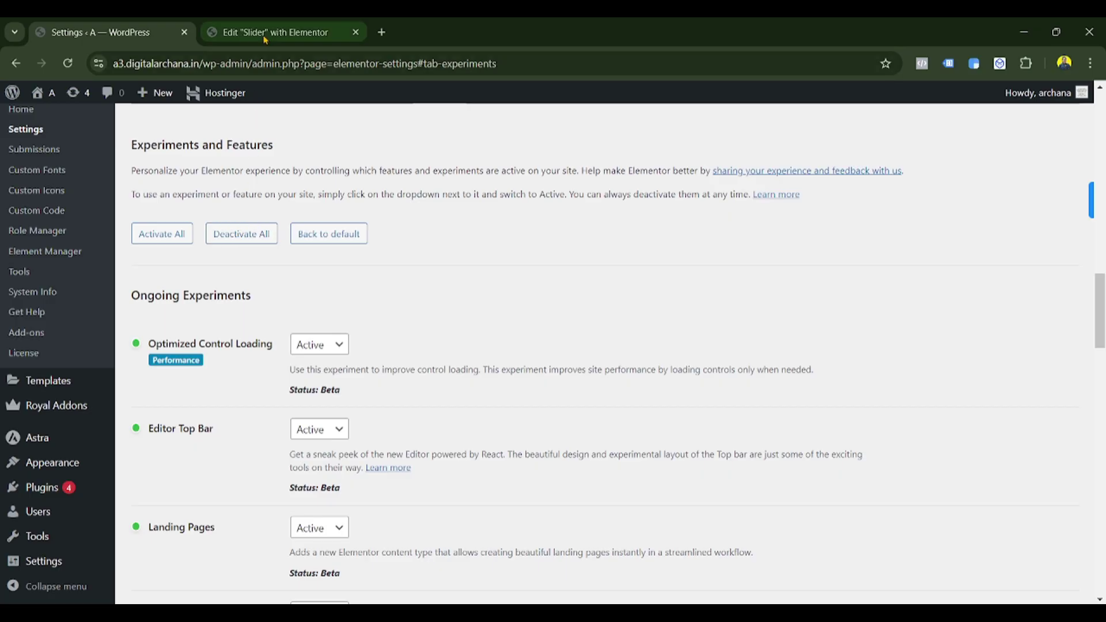
Reload the Slider page's editor to apply the new top bar and look through the widgets.
click(259, 32)
click(67, 64)
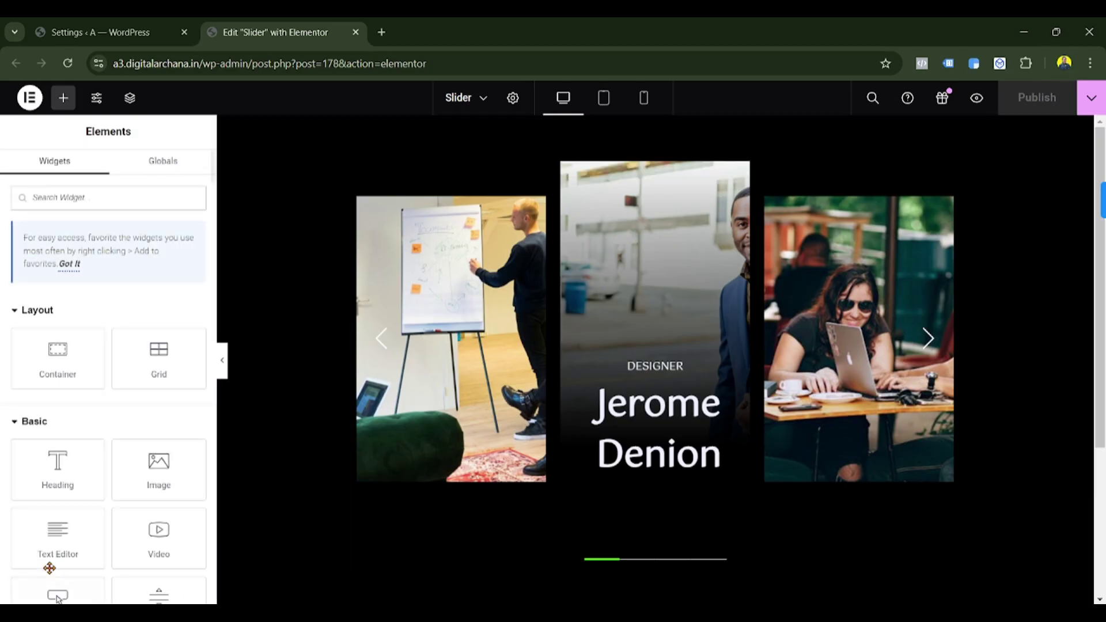
scroll(151, 548, down, 15)
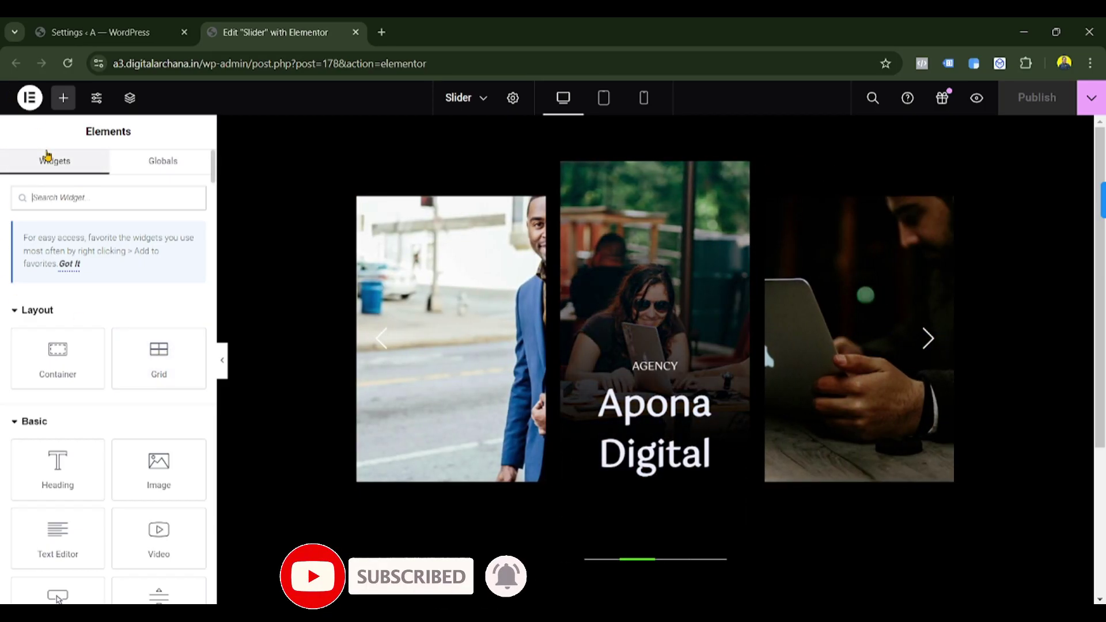
Open the Theme Builder to view the site parts, and return to the page editor.
click(30, 99)
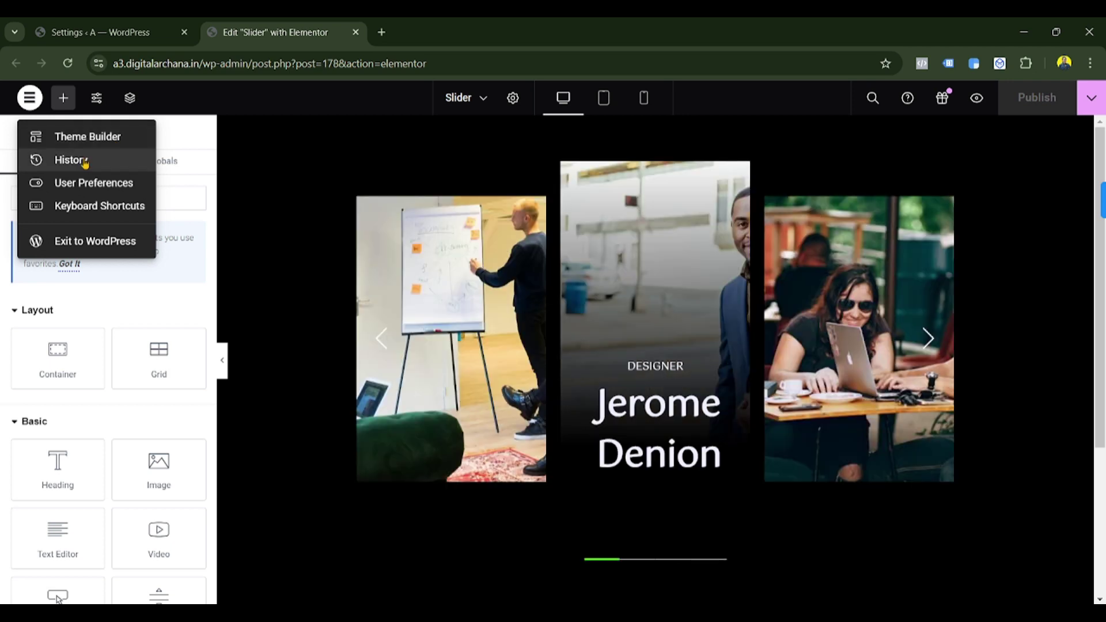
click(81, 136)
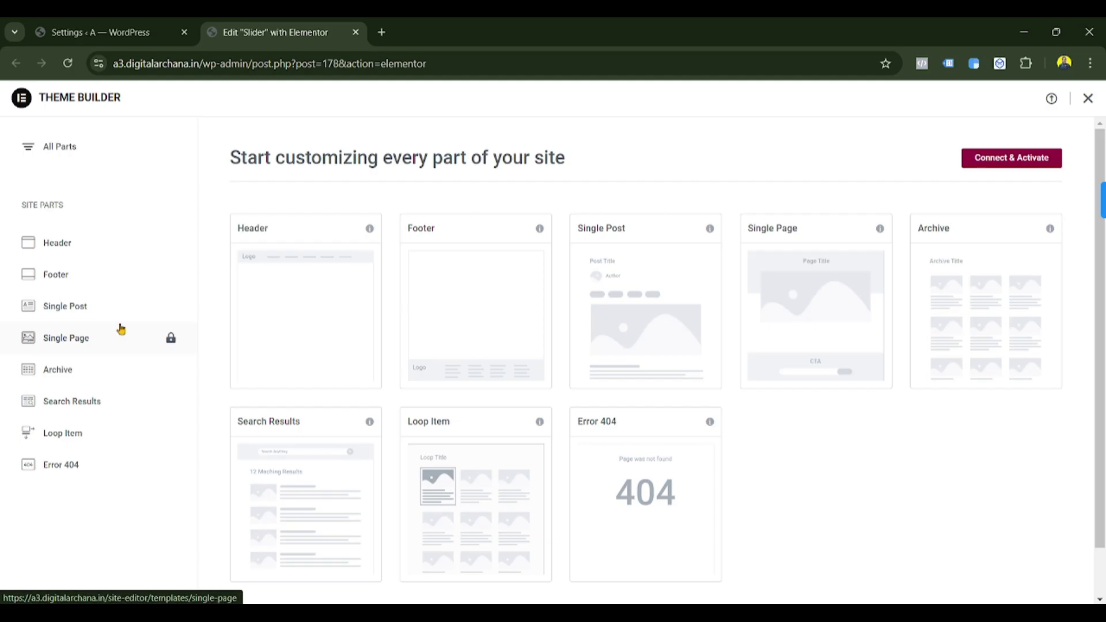
click(1087, 98)
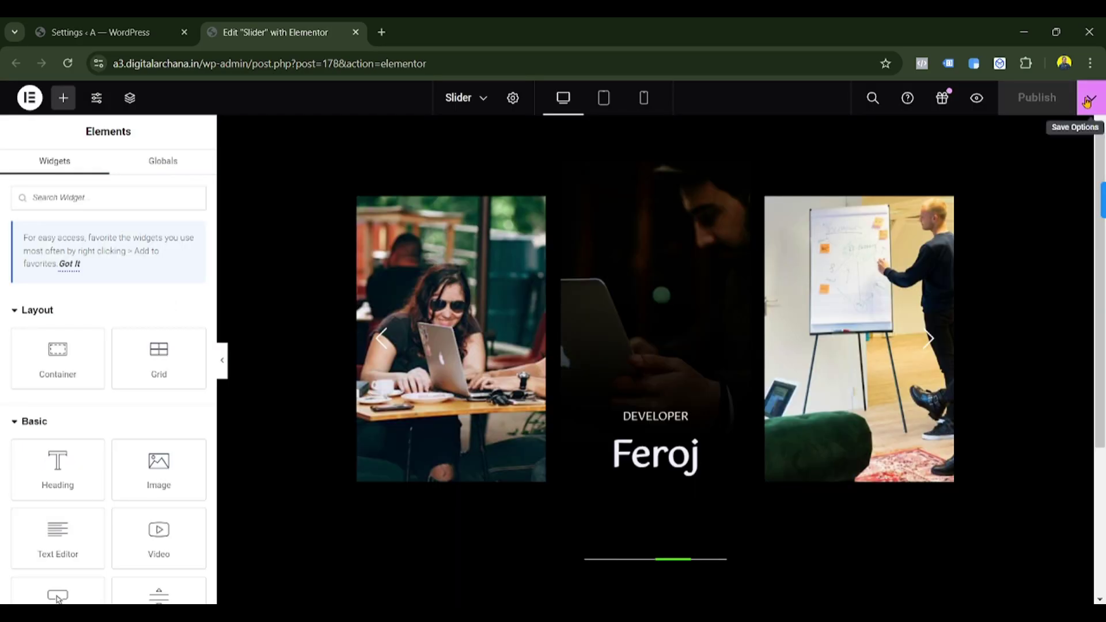
Open the page history and examine its recorded actions and revisions.
click(29, 97)
click(76, 164)
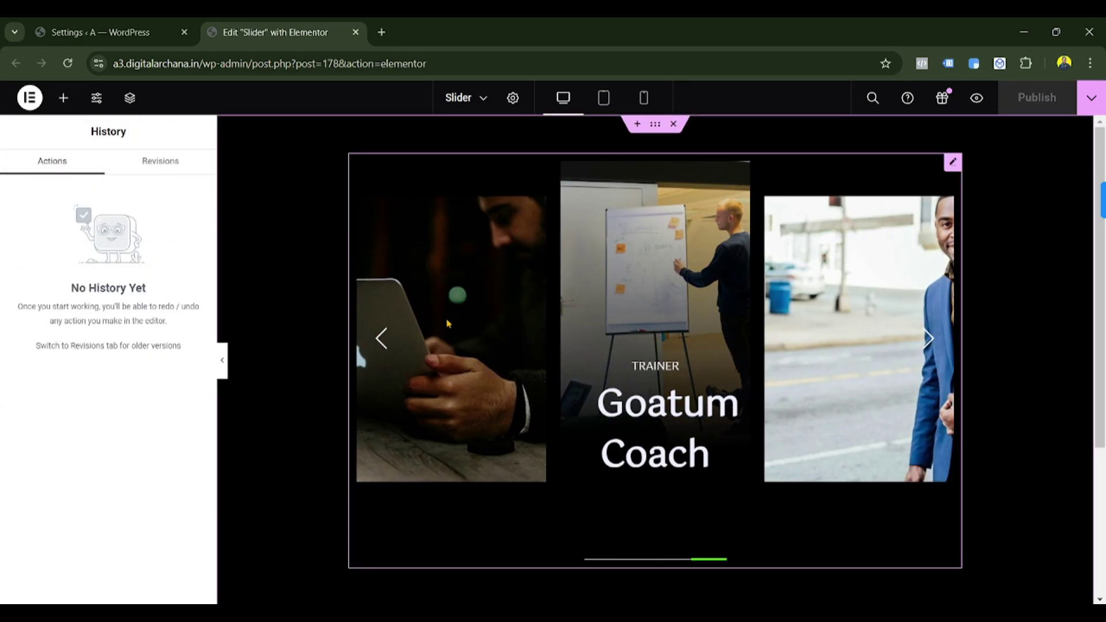
click(165, 170)
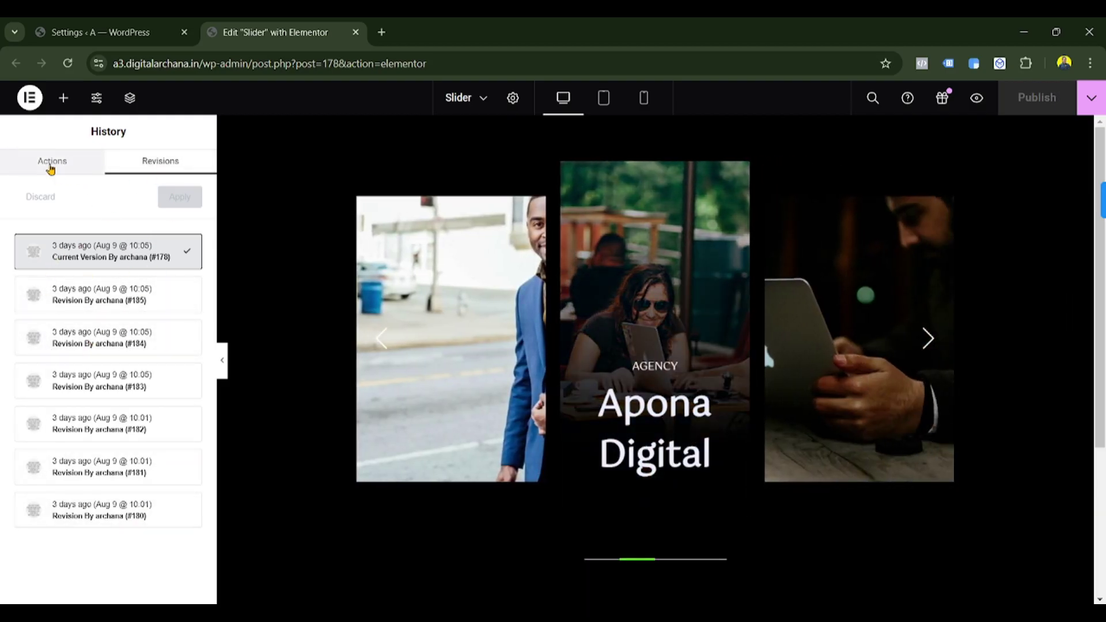
click(50, 163)
In the user preferences, try the dark and auto-detect display modes and set the panel to light mode.
click(35, 104)
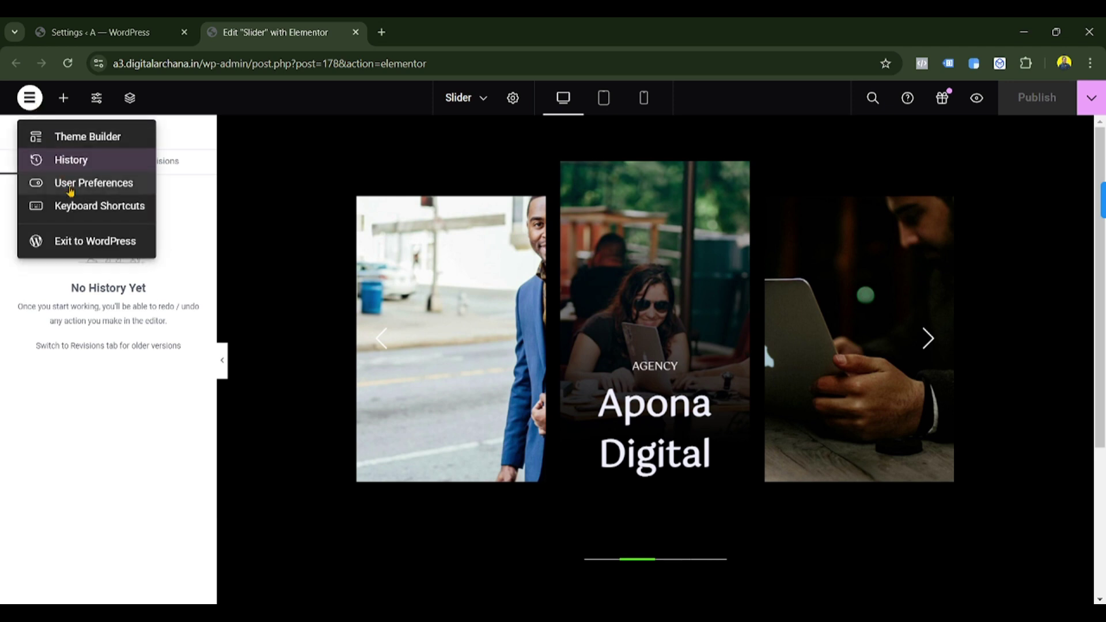
click(72, 185)
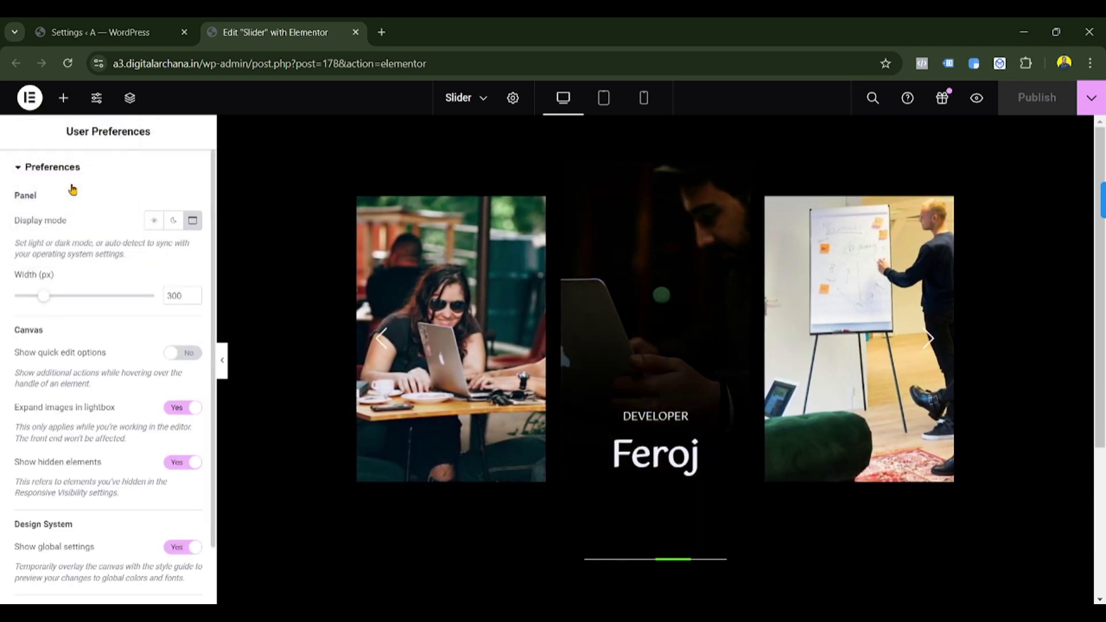
click(174, 221)
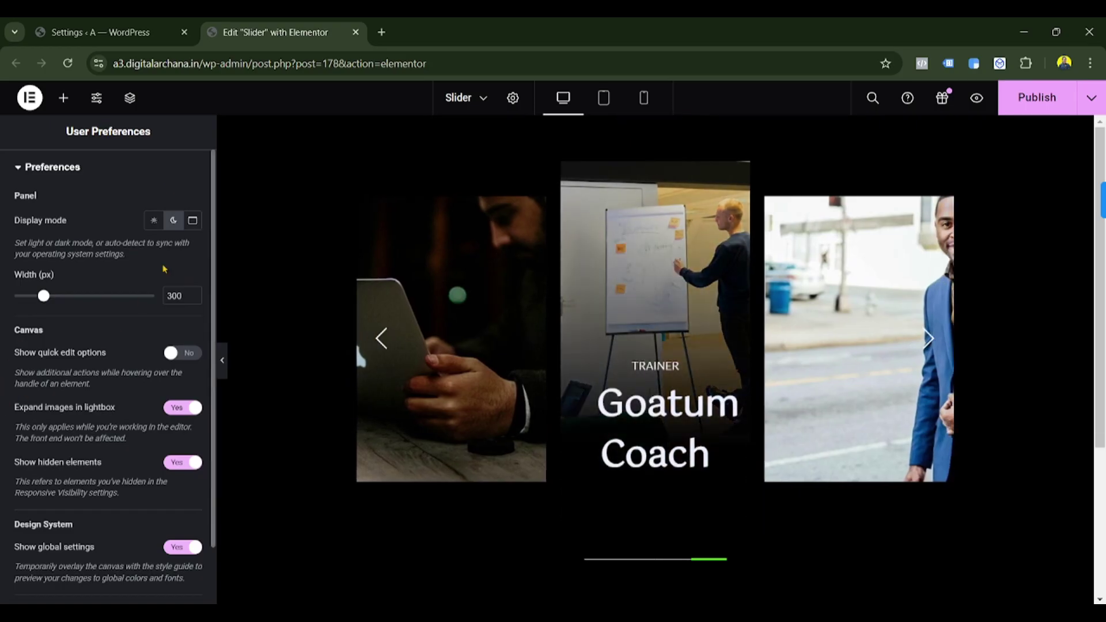
click(154, 221)
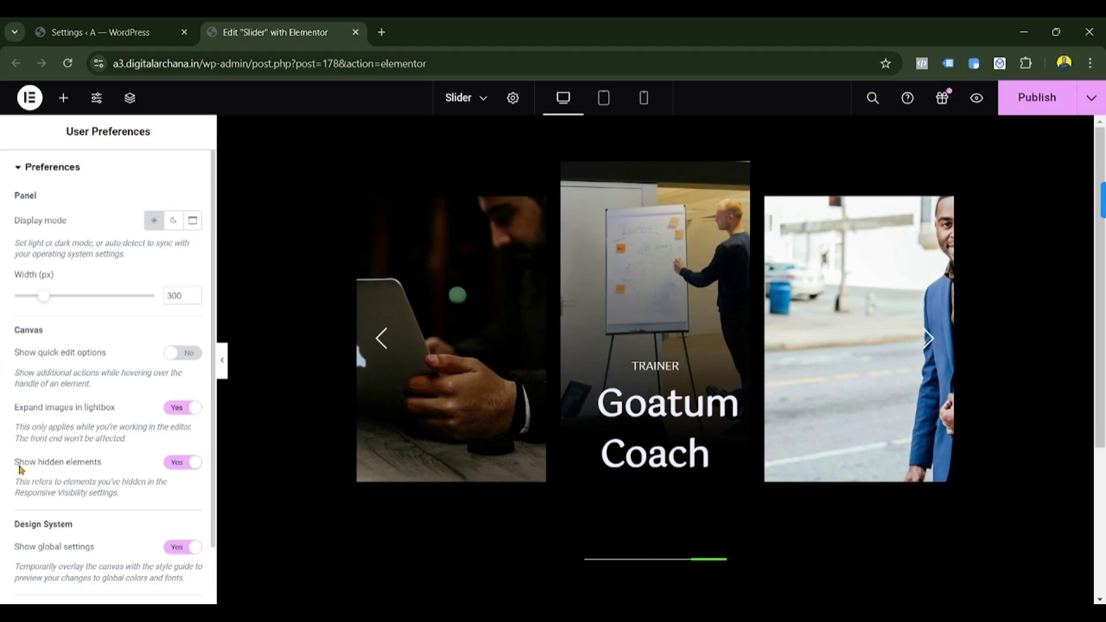
click(191, 223)
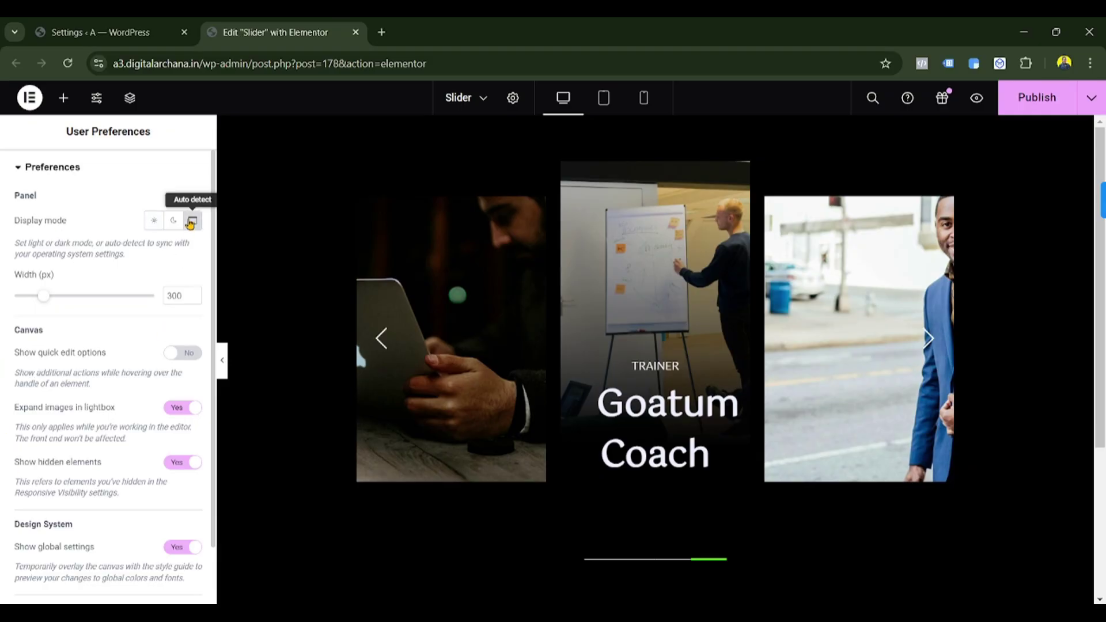
click(30, 98)
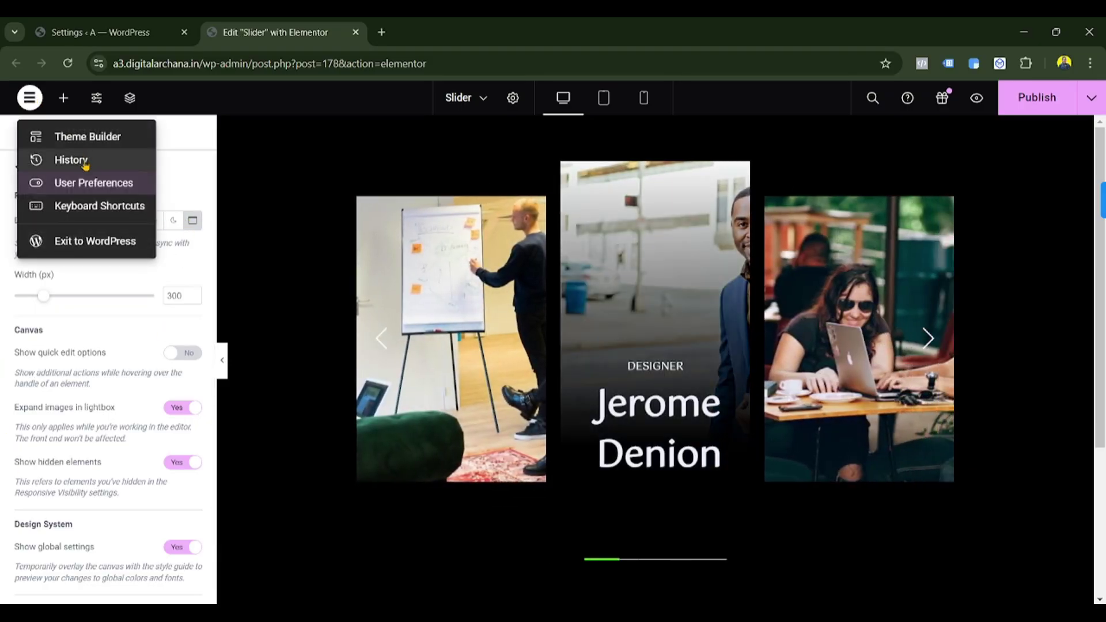
click(181, 177)
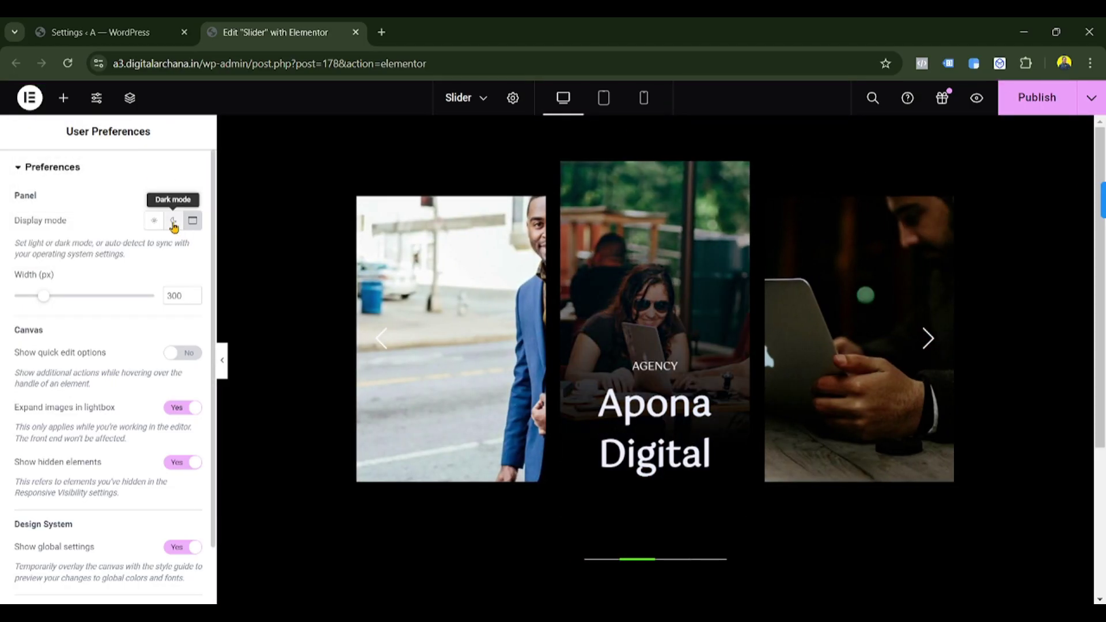
click(173, 220)
click(154, 222)
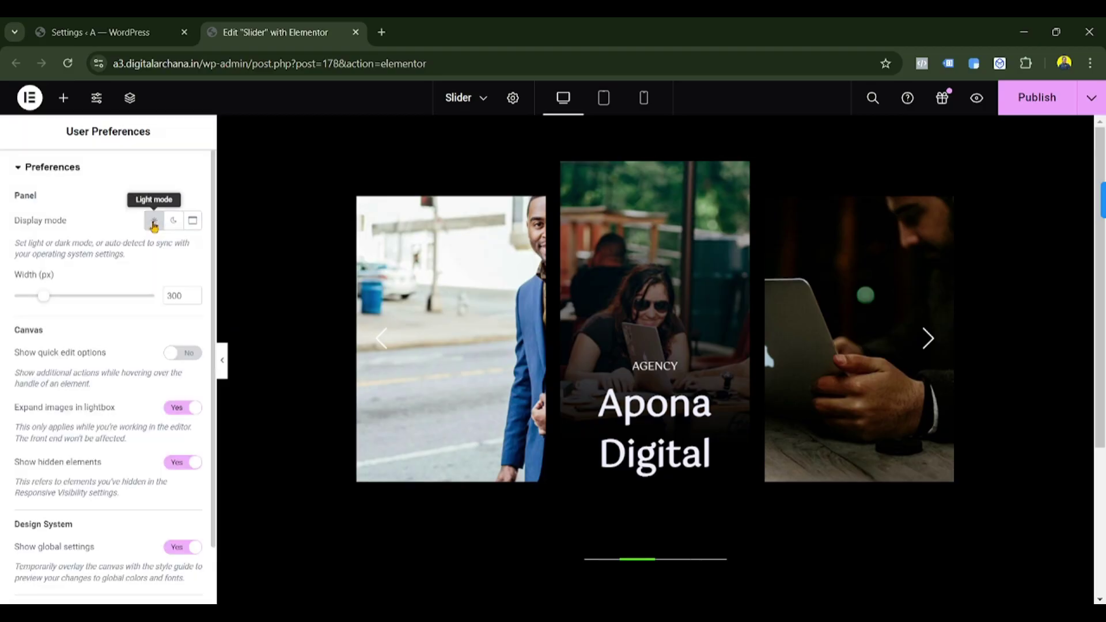
View the Exit to destinations offered in the navigation section of the user preferences.
scroll(154, 226, down, 1)
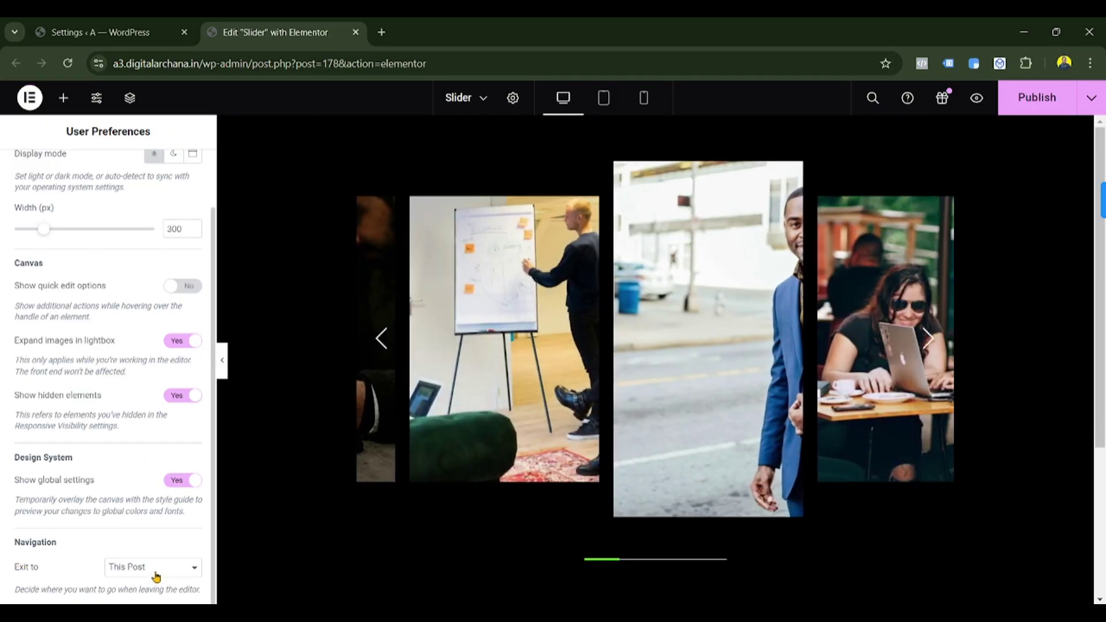
click(155, 570)
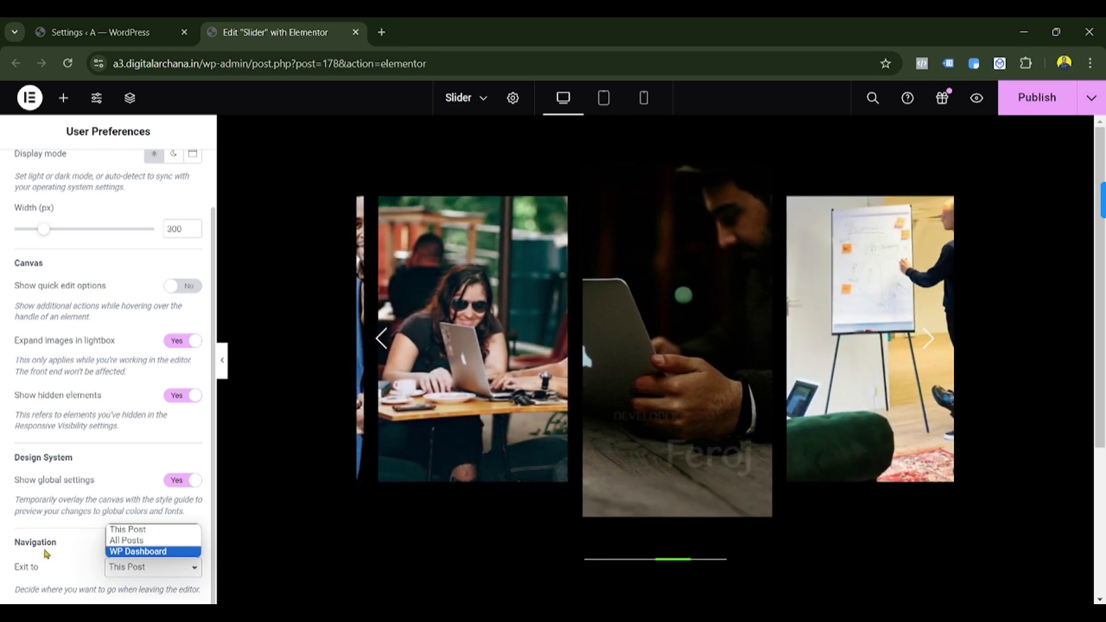
Open the keyboard shortcuts overview, read through its list, and close it.
click(29, 99)
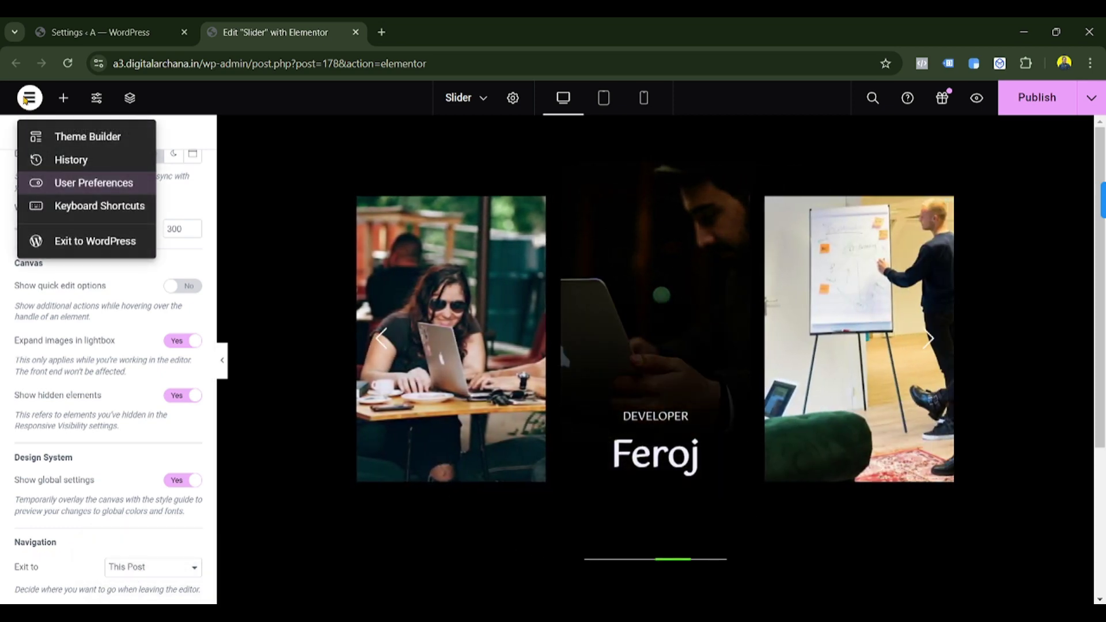
click(73, 208)
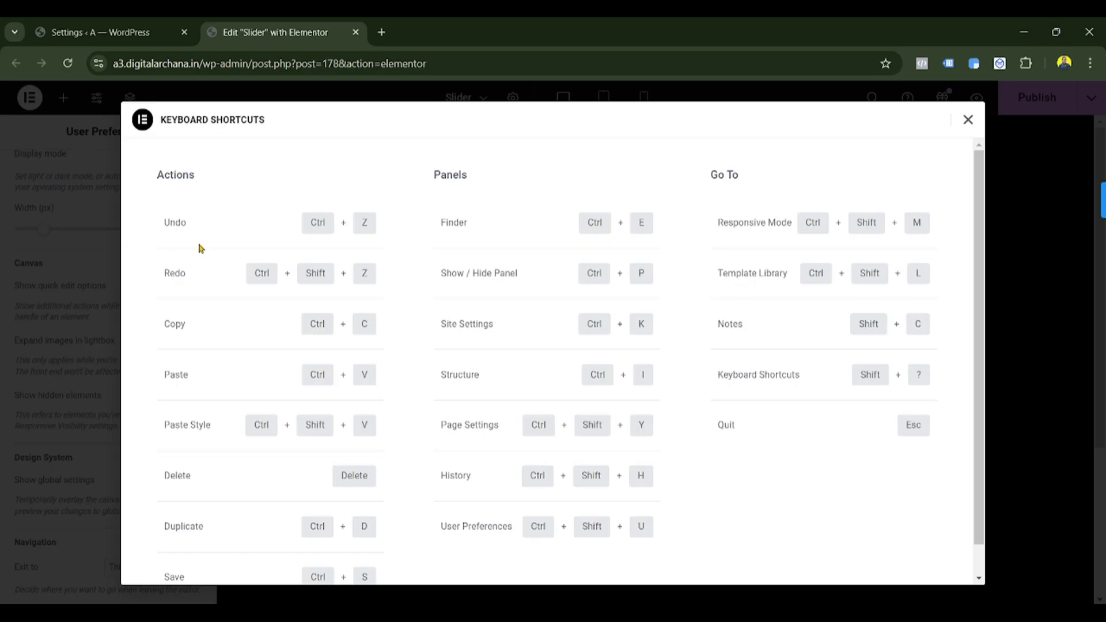
scroll(199, 249, down, 1)
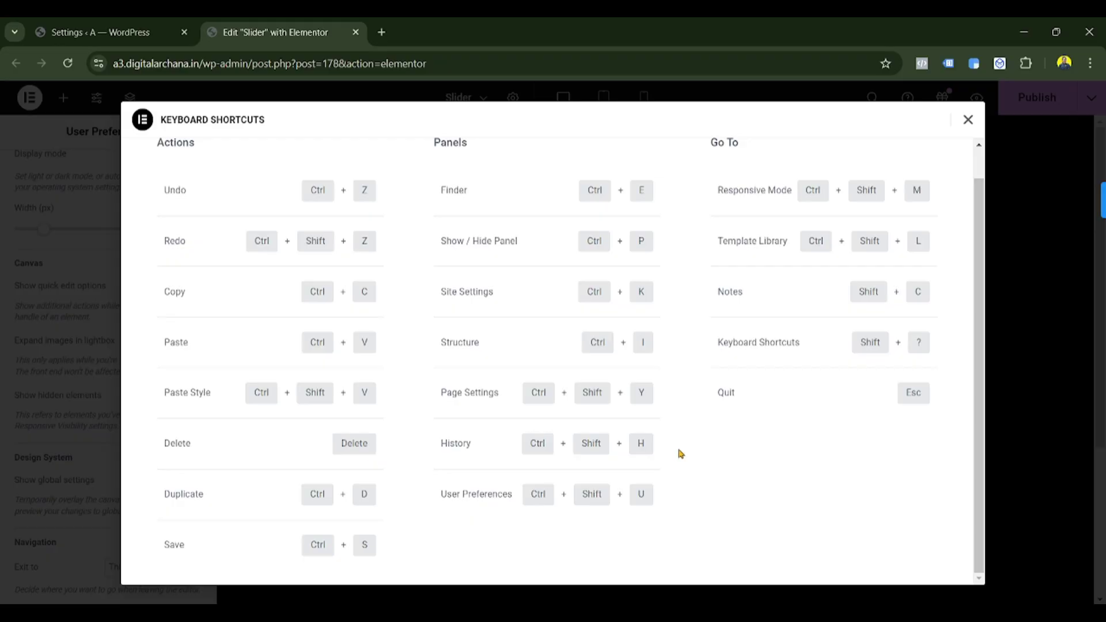
click(968, 119)
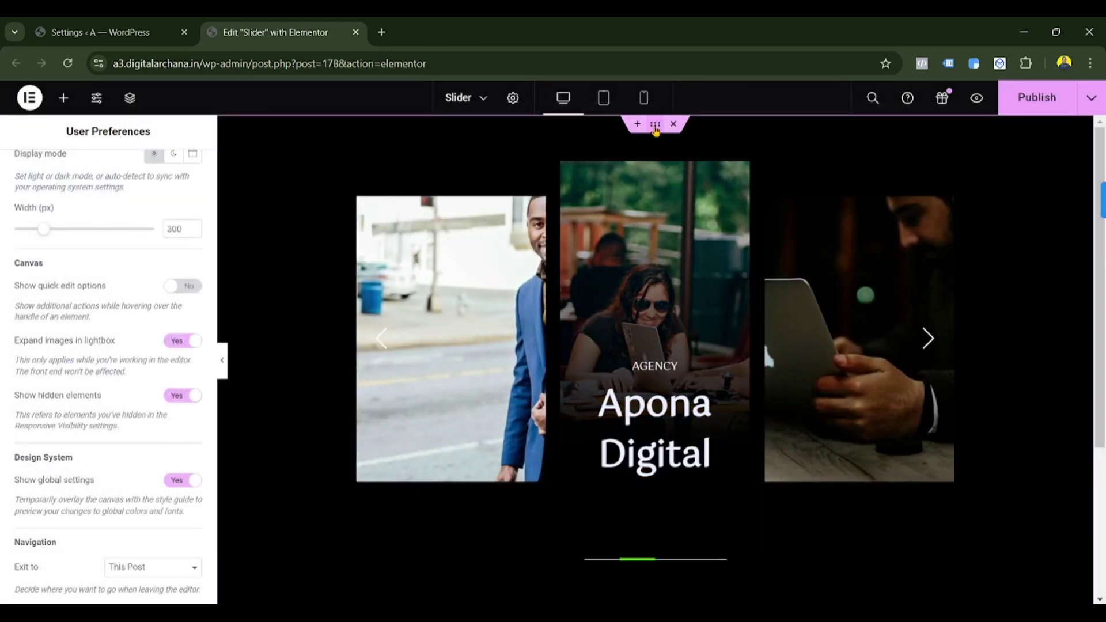
Open the layout settings of the upper slider's container and view the second slider further down the page.
click(654, 125)
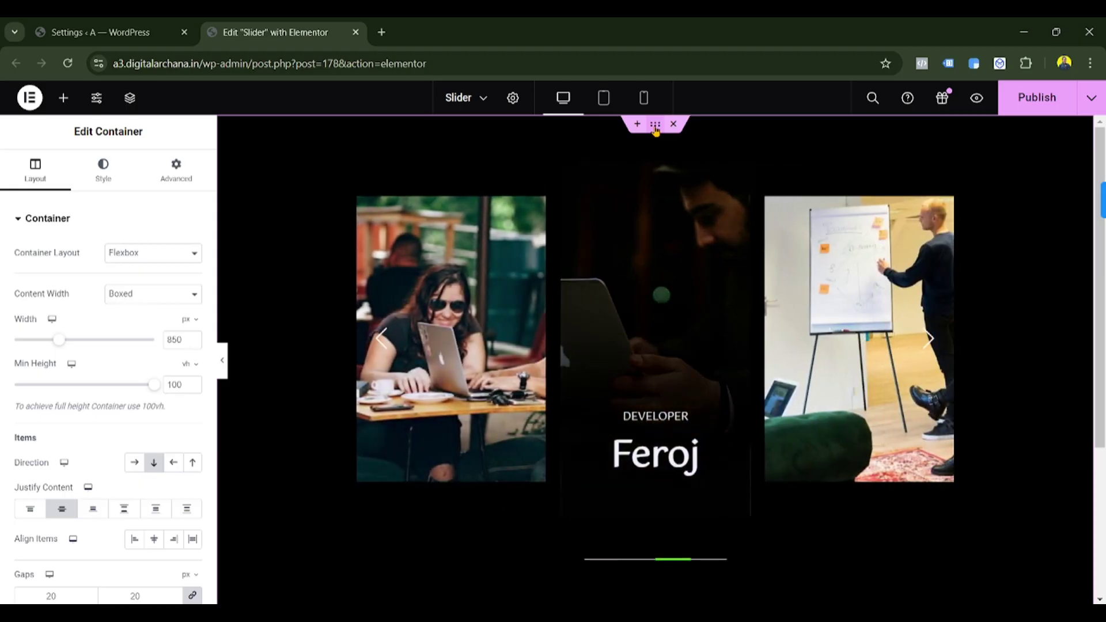
scroll(641, 261, down, 4)
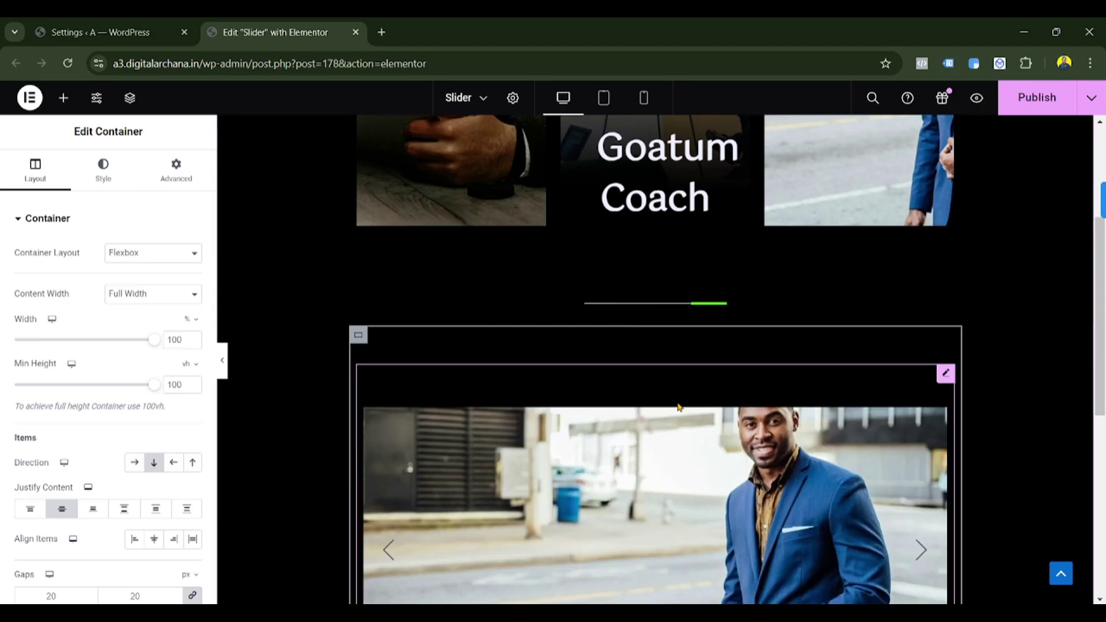
scroll(678, 407, down, 4)
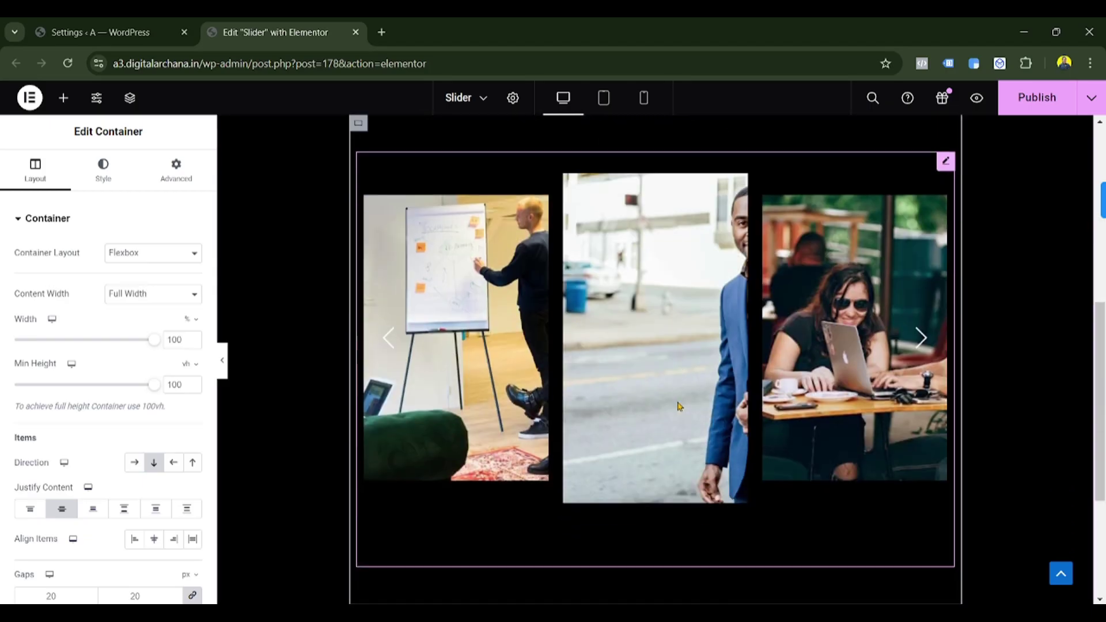
scroll(576, 463, down, 4)
scroll(635, 425, up, 4)
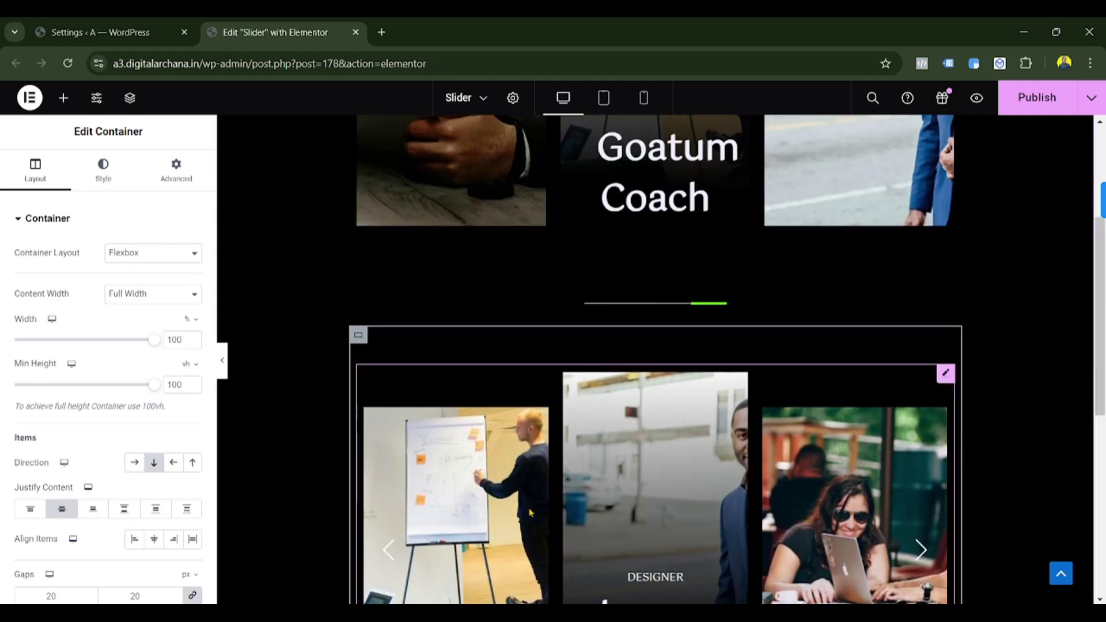
scroll(663, 320, down, 4)
scroll(662, 320, up, 1)
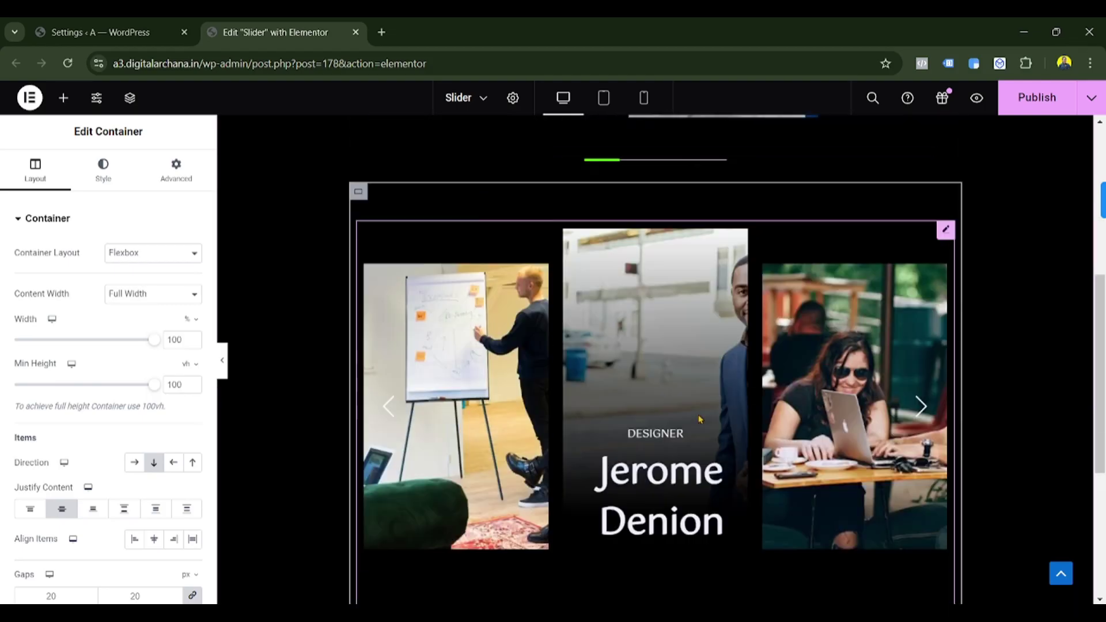
scroll(698, 417, down, 3)
scroll(486, 533, down, 2)
scroll(420, 548, down, 3)
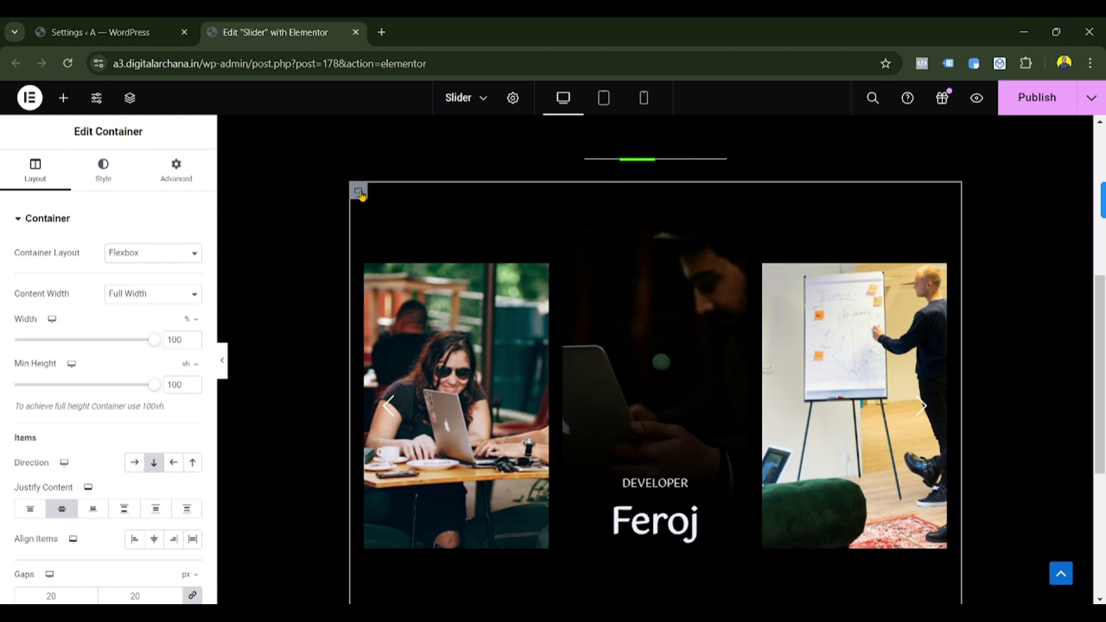
Reopen the keyboard shortcuts overview, read through its Actions, Panels and Go To lists, and close it.
click(30, 97)
click(98, 205)
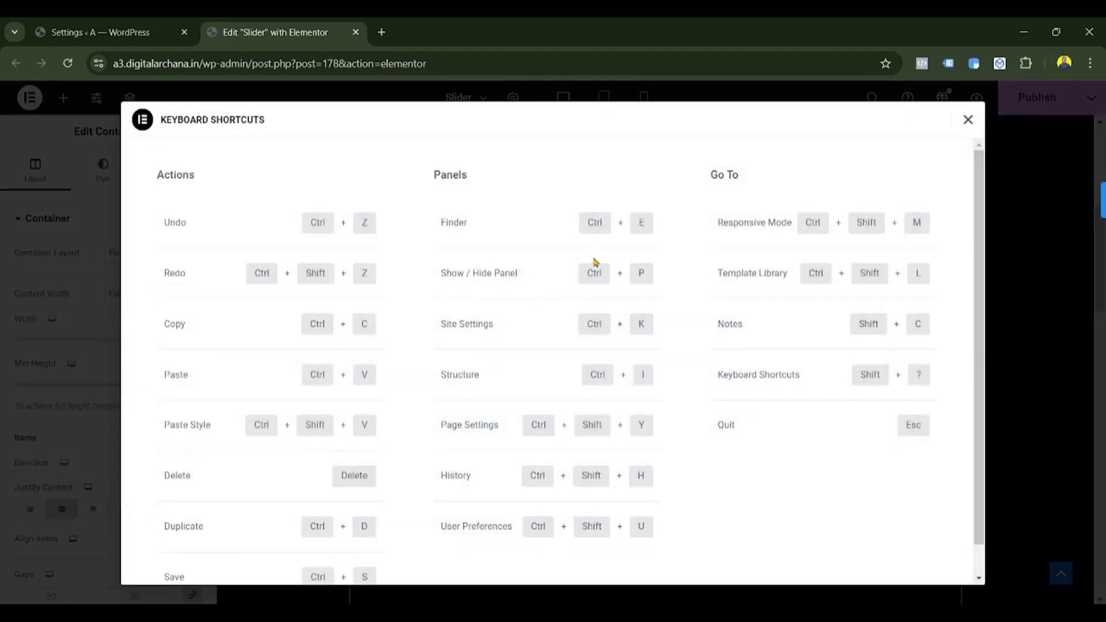
scroll(236, 534, down, 1)
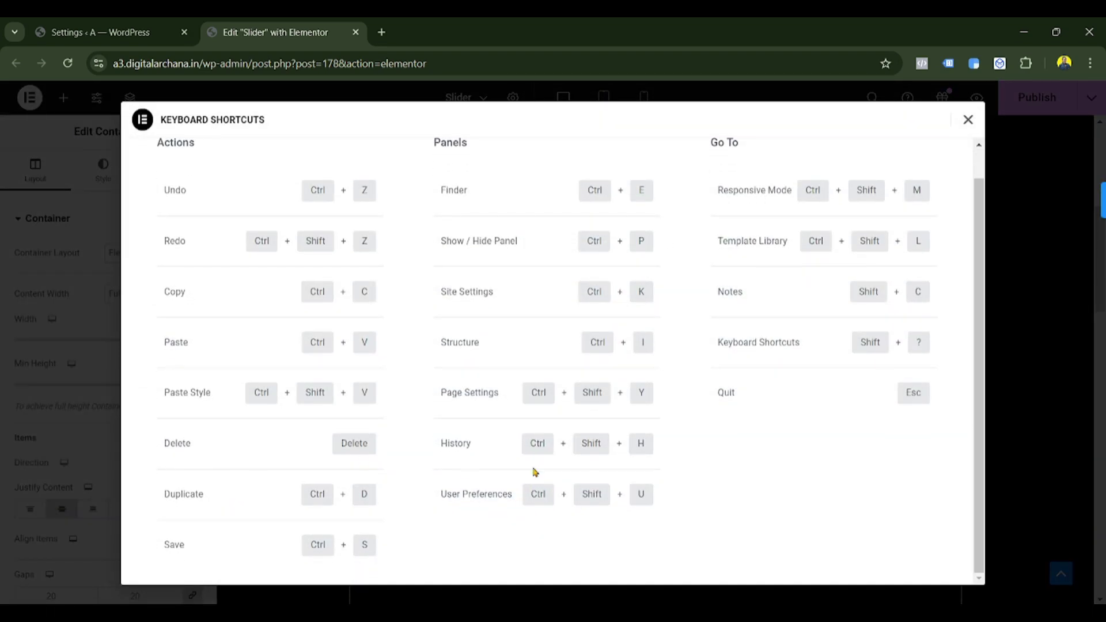
click(967, 119)
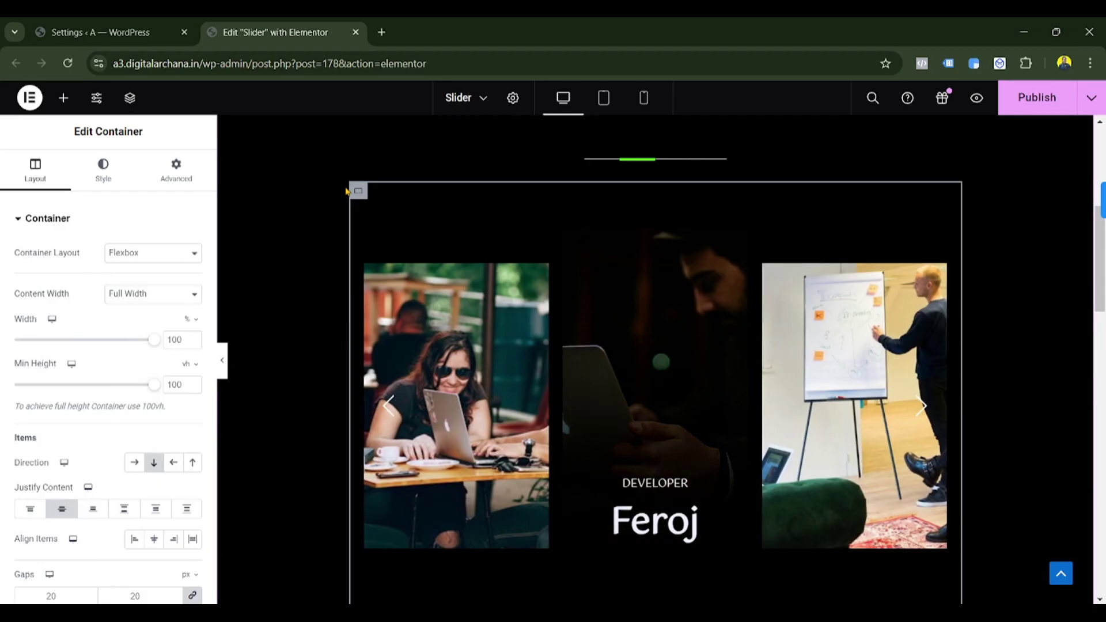
click(345, 190)
click(29, 97)
click(84, 211)
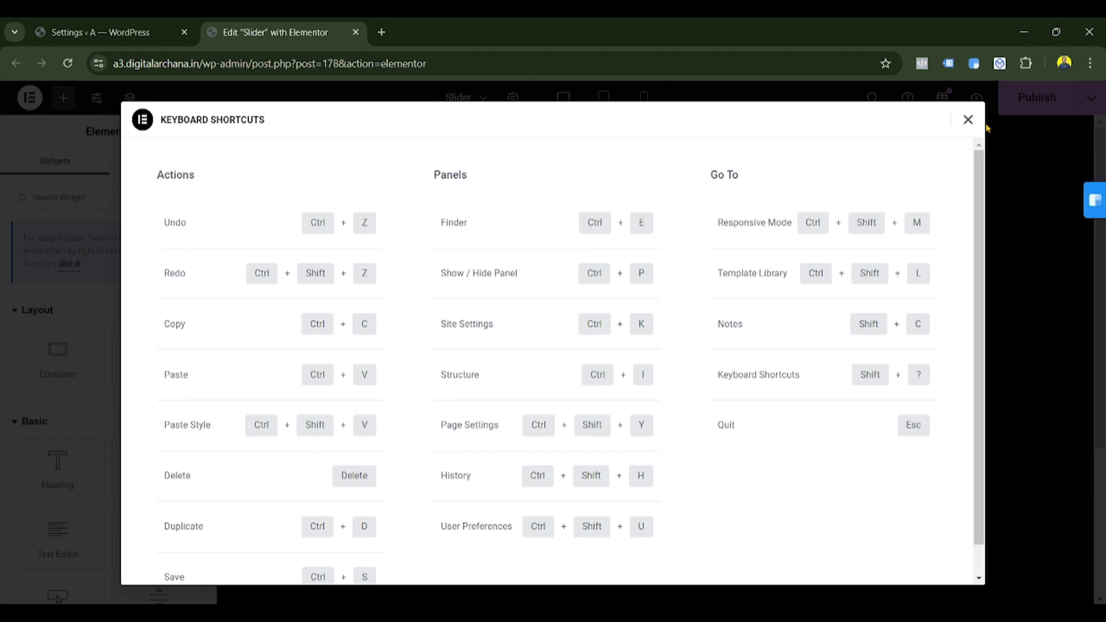
click(967, 121)
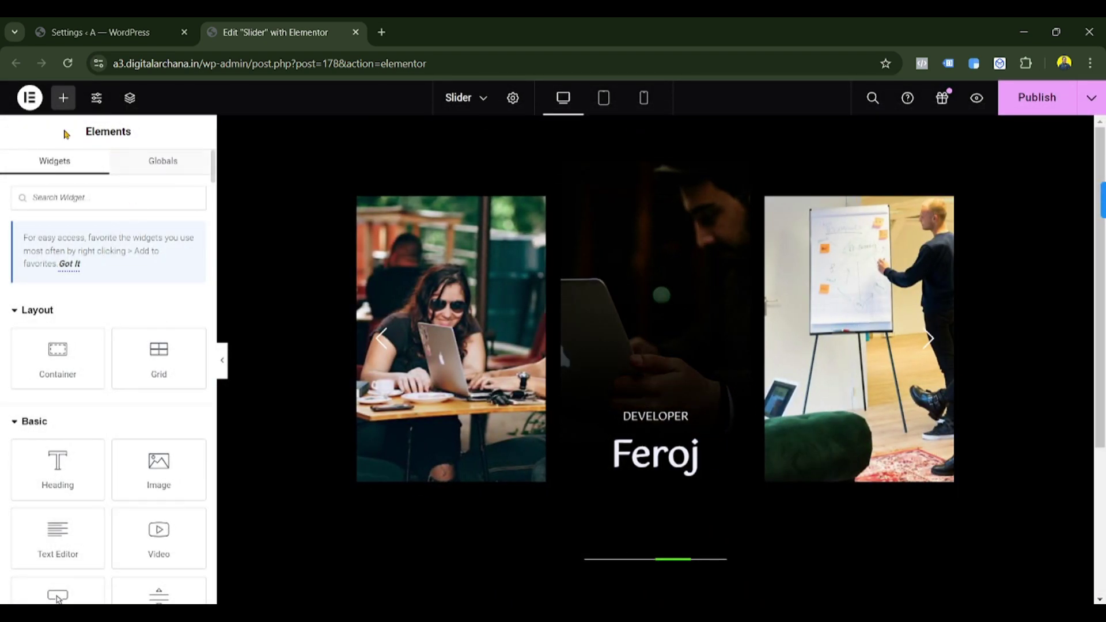
click(30, 97)
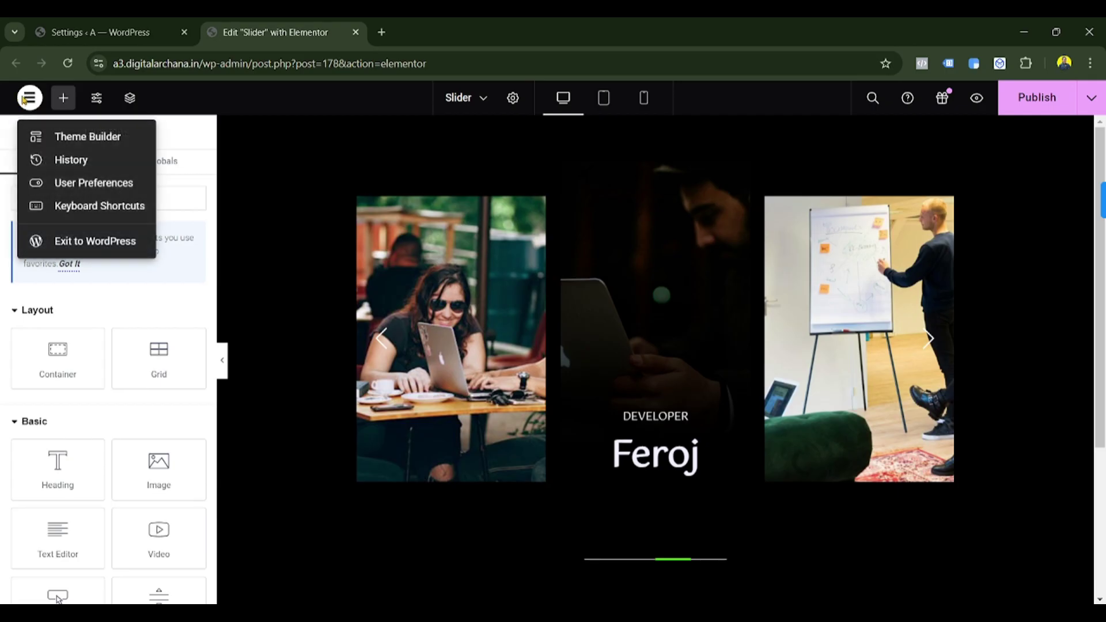
click(96, 251)
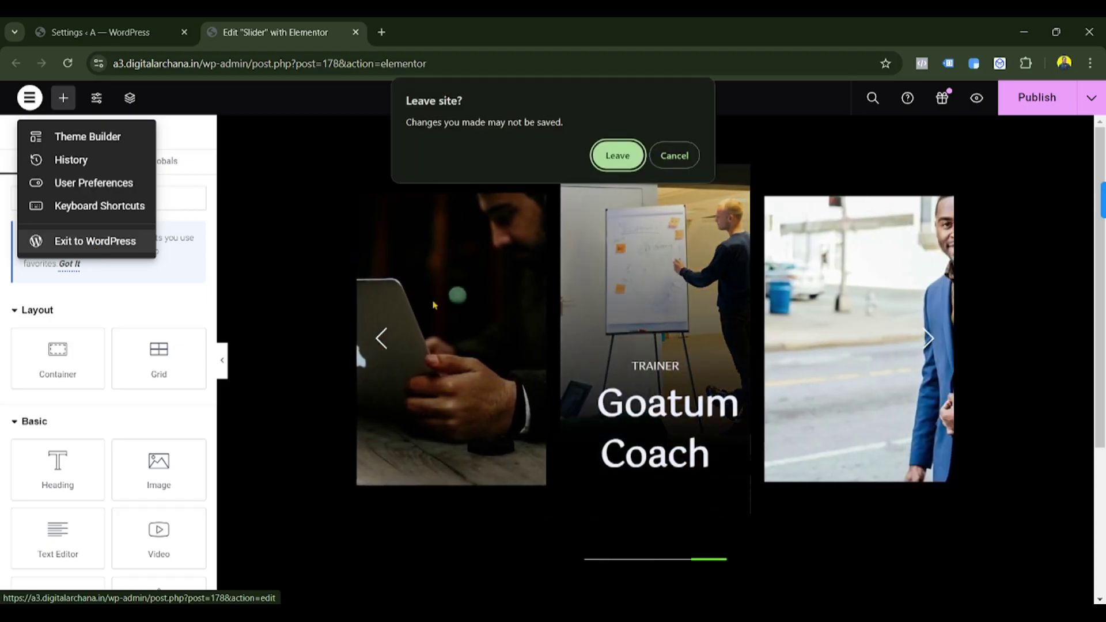
click(673, 156)
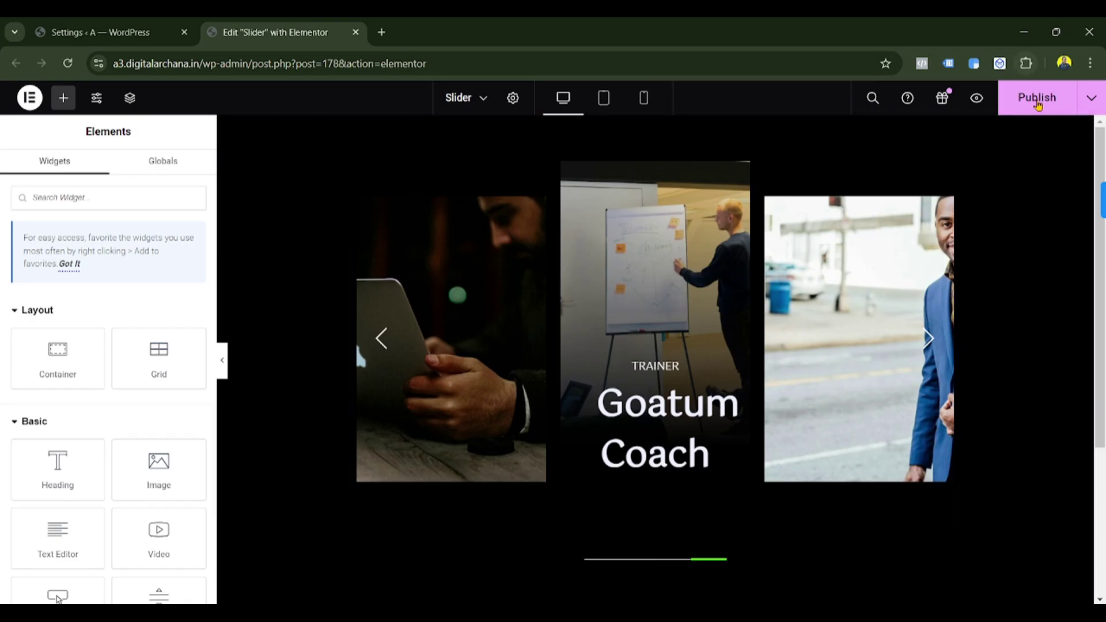
Publish the Slider page and exit to its WordPress editor.
click(1036, 103)
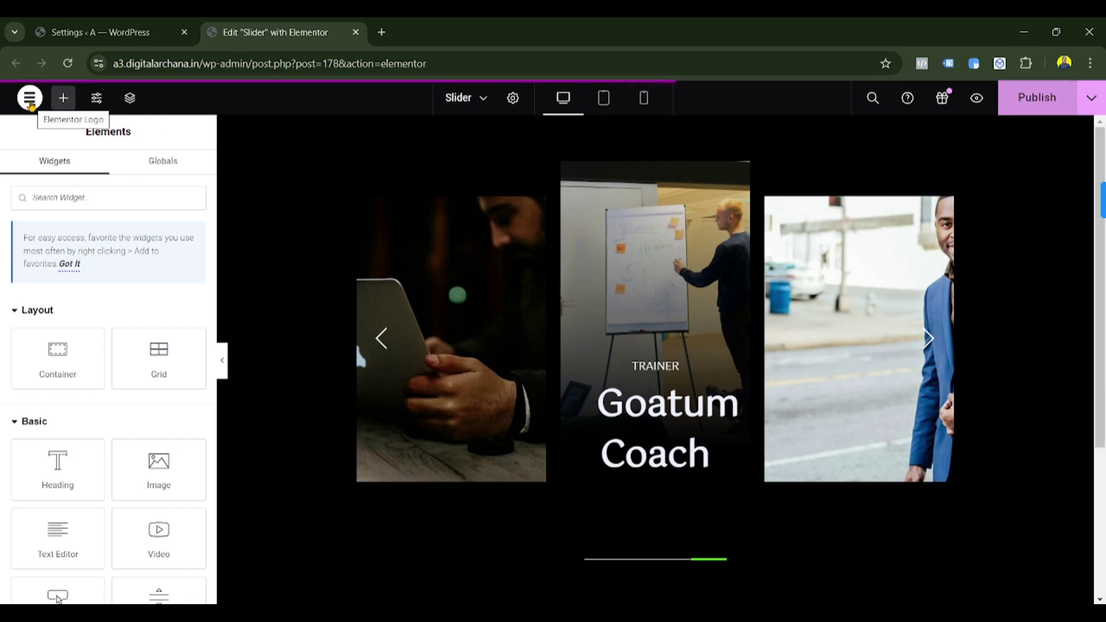
click(30, 101)
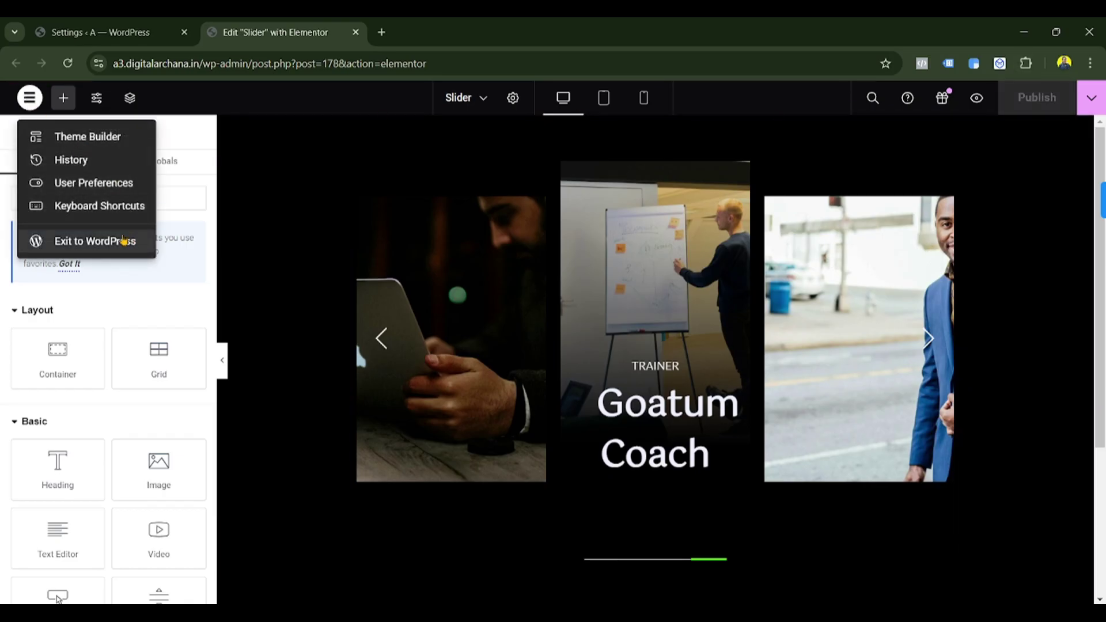
click(118, 241)
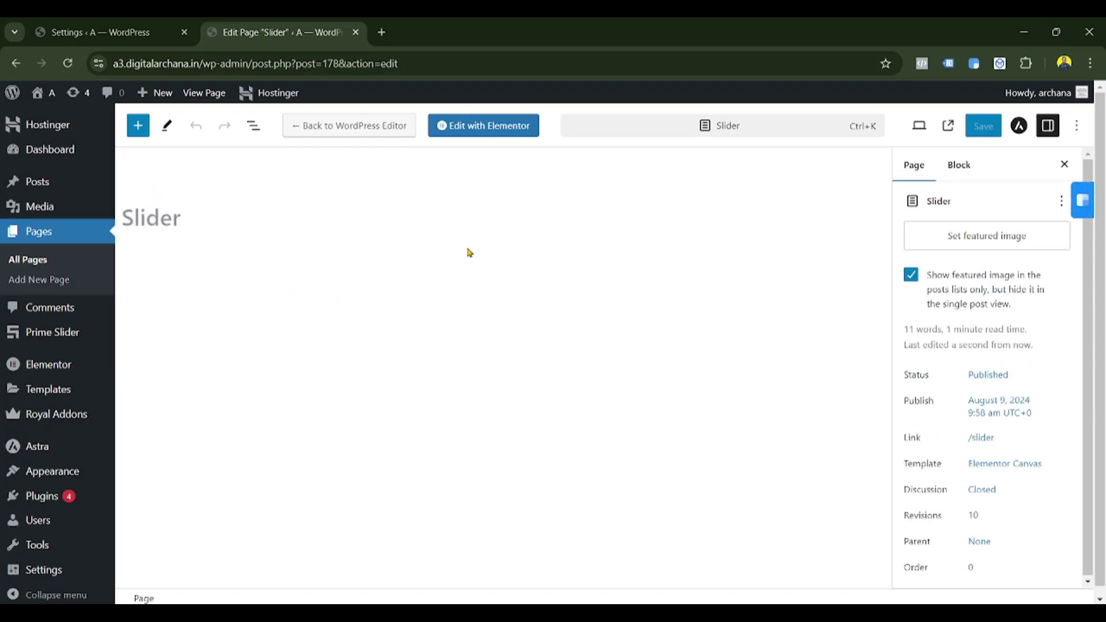
Reopen the Slider page in Elementor and add a single container with downward direction below the slider.
click(466, 129)
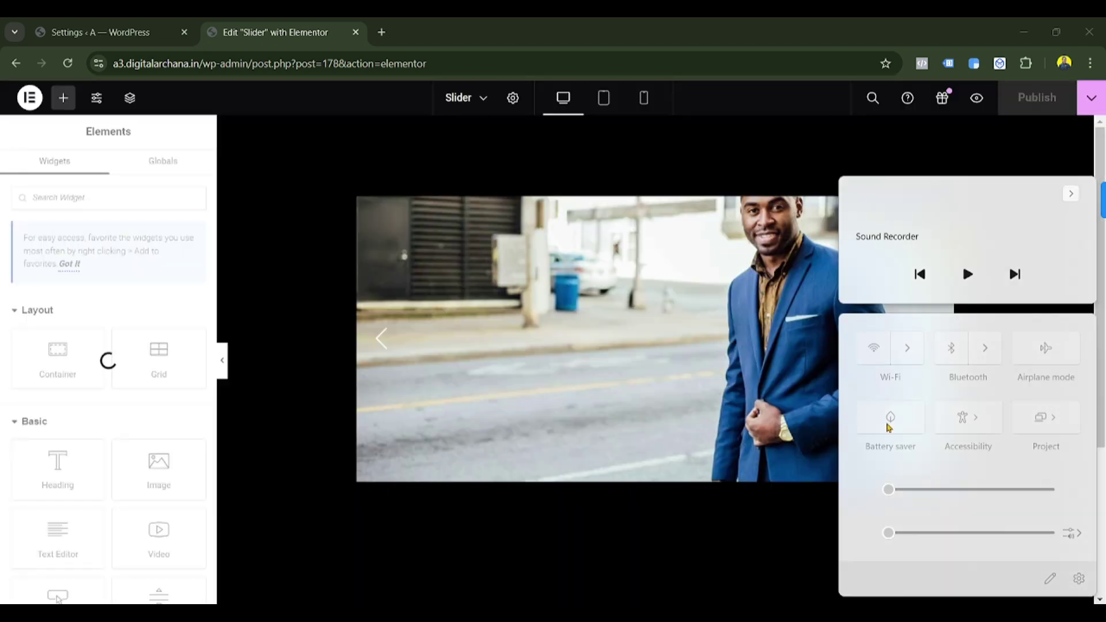
click(319, 350)
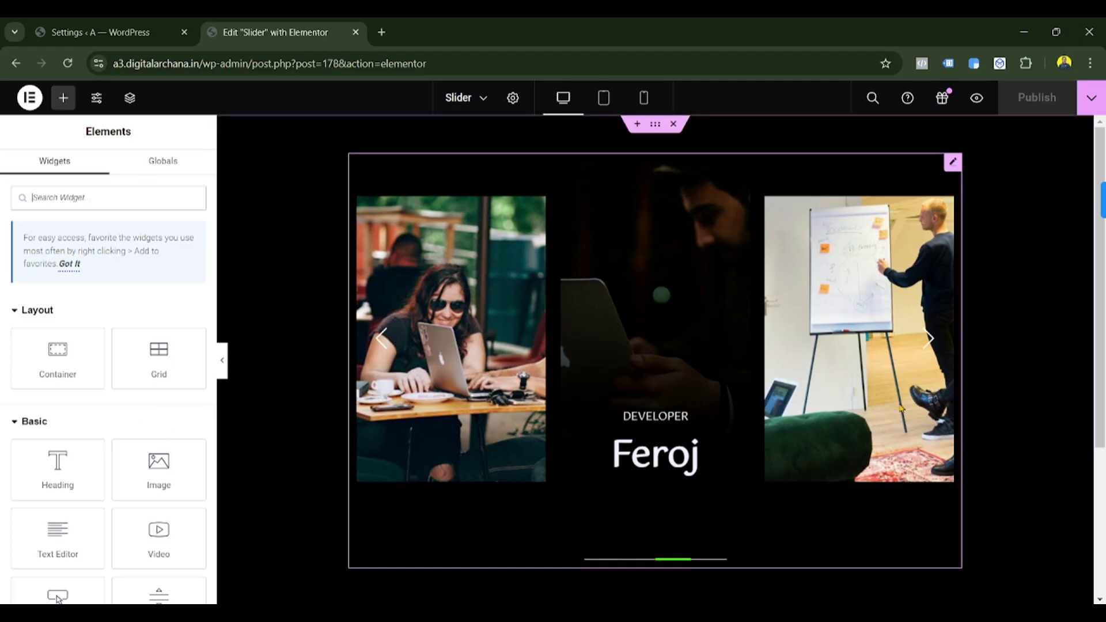
scroll(587, 518, down, 4)
click(603, 485)
click(629, 521)
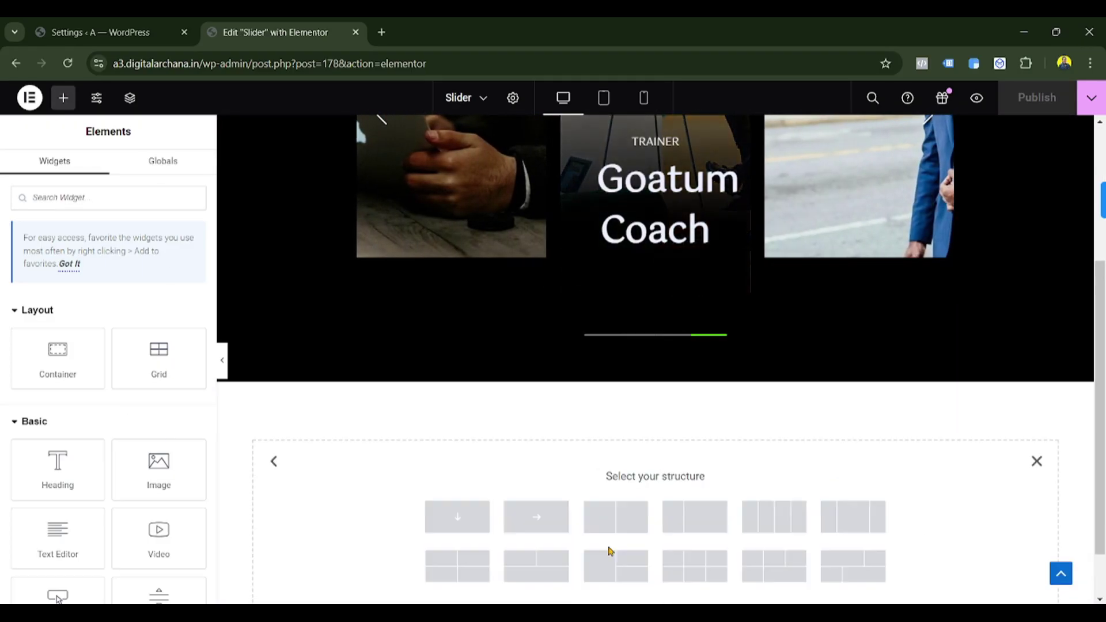
click(465, 527)
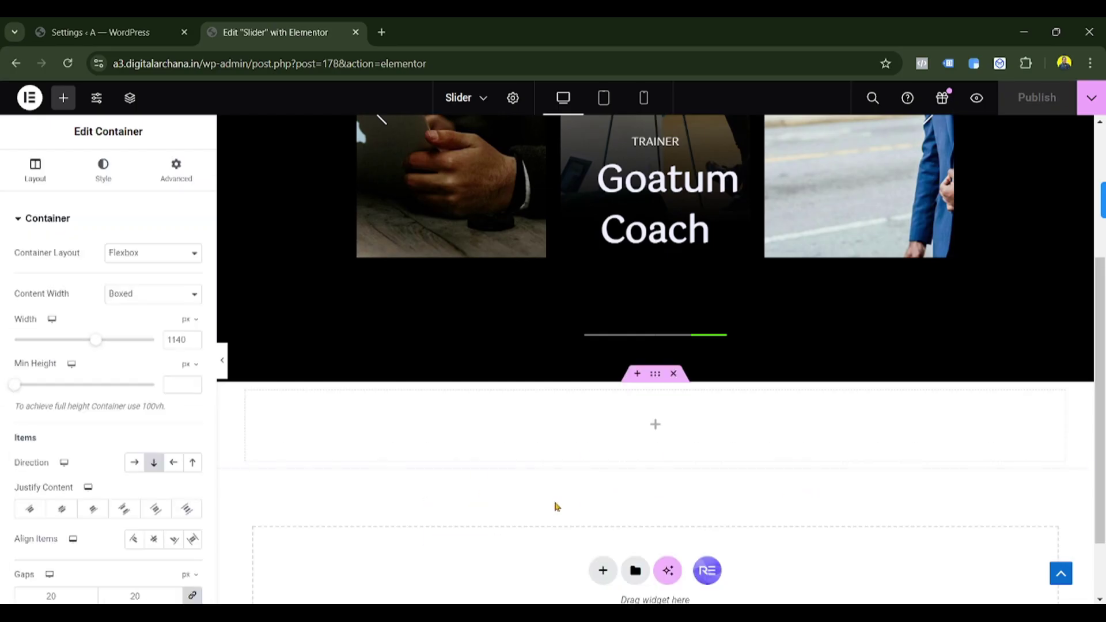
Place a Heading widget in the new empty container.
scroll(747, 410, down, 2)
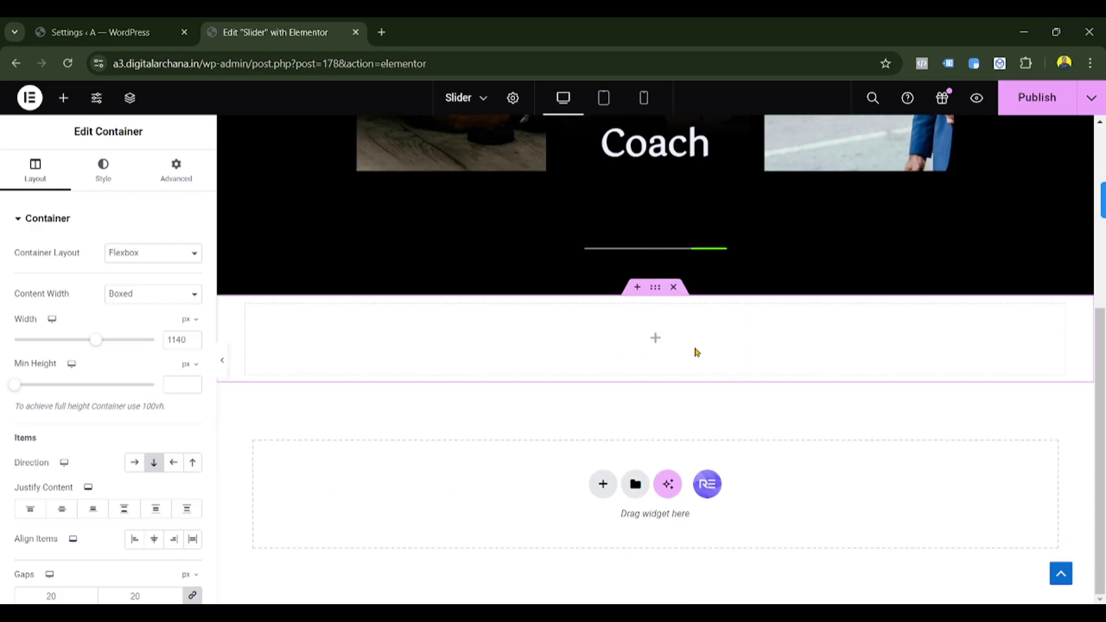
click(656, 344)
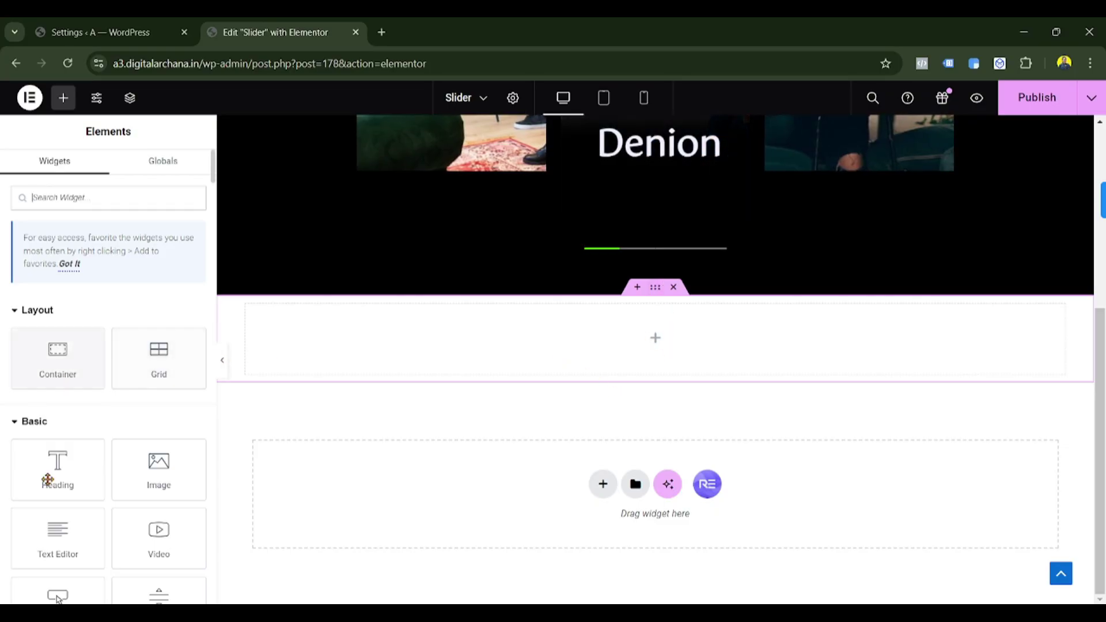
drag(58, 463, 597, 321)
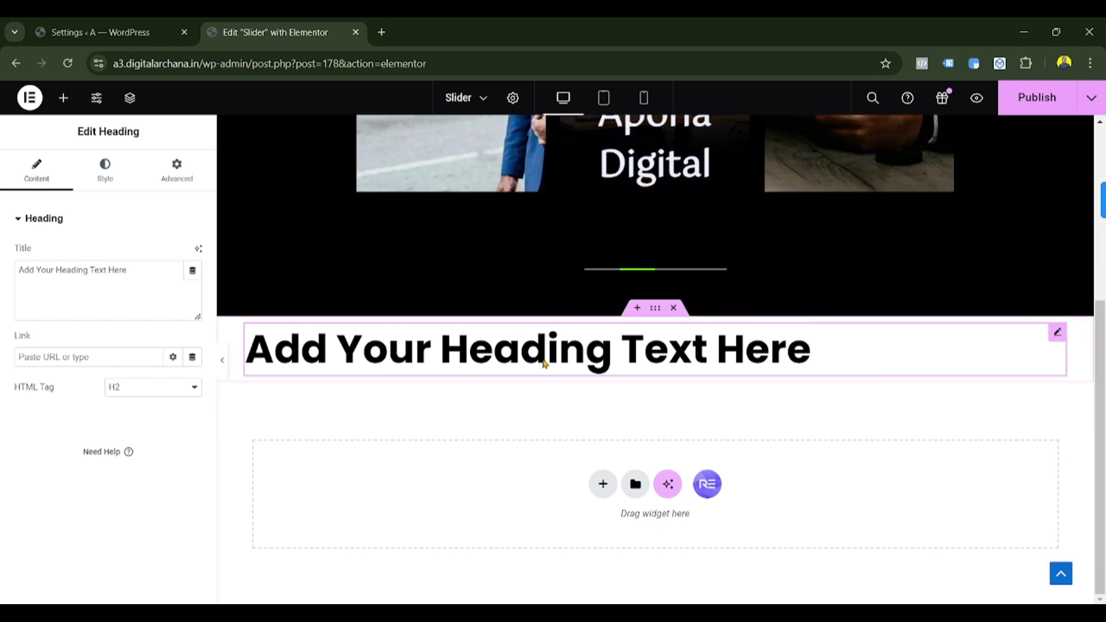
Select the new heading and highlight its placeholder title text in the content settings.
click(446, 352)
double_click(447, 352)
click(289, 331)
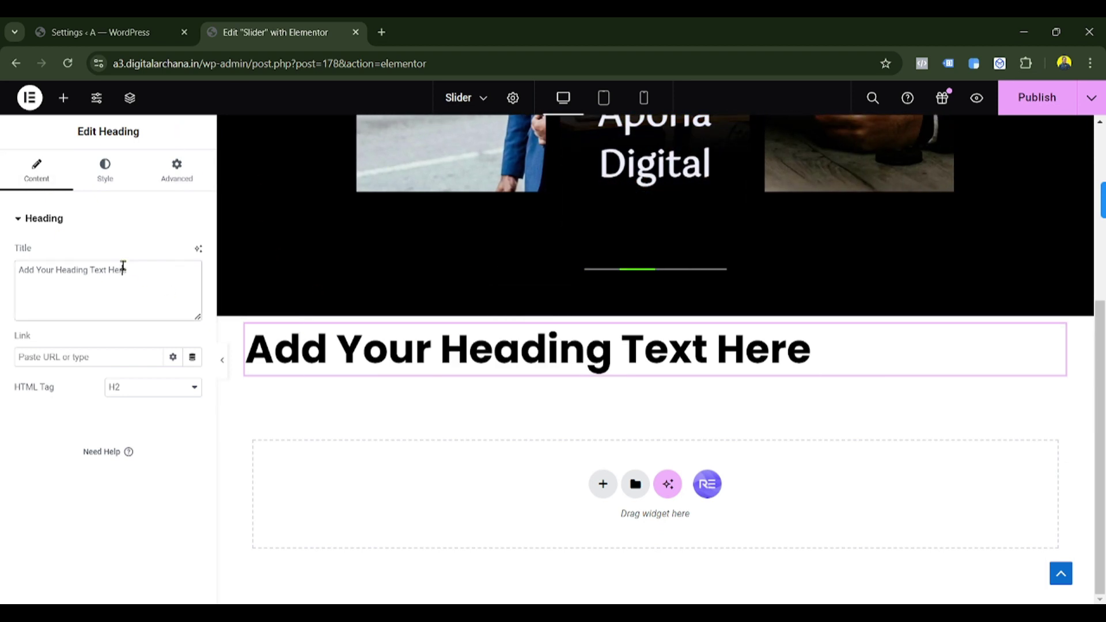
drag(124, 270, 3, 301)
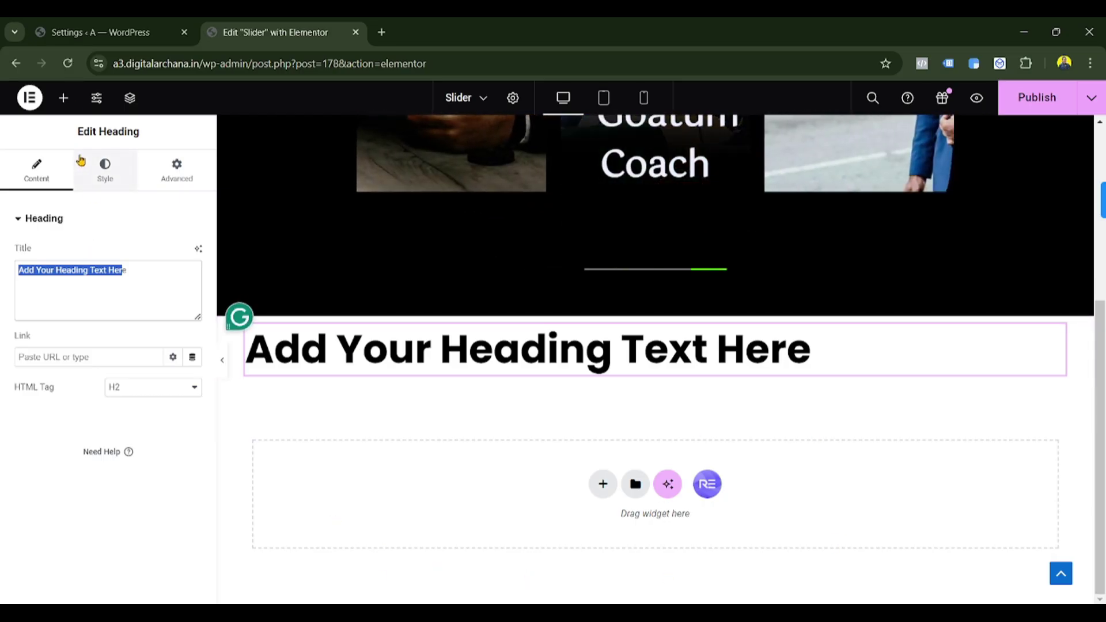
Add a Text Editor widget directly below the heading in the container.
click(65, 97)
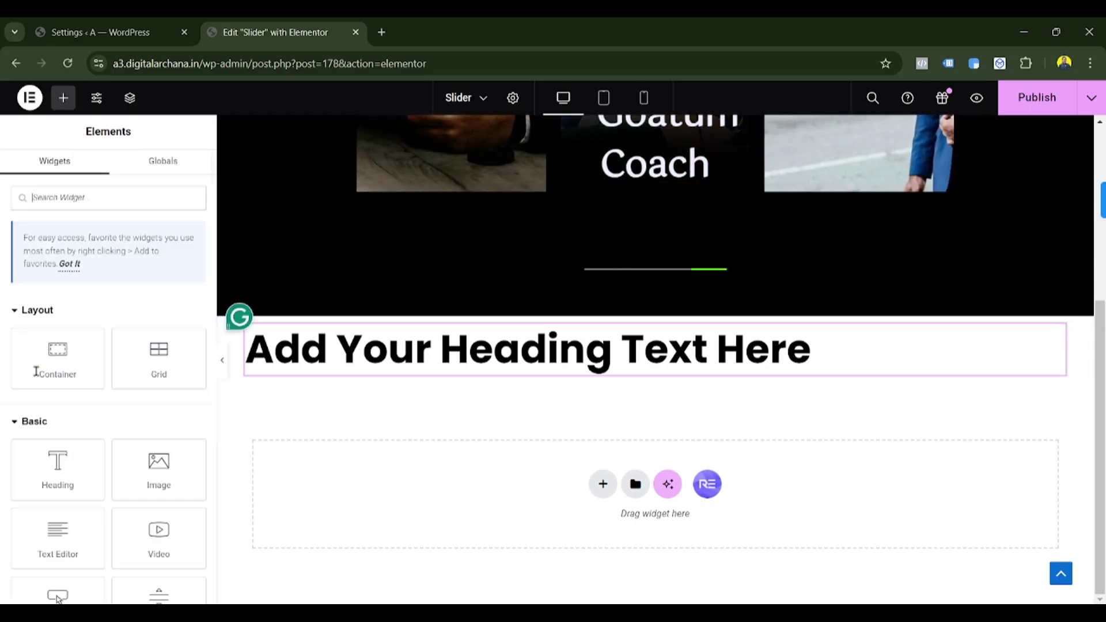
scroll(88, 414, down, 3)
drag(89, 405, 375, 368)
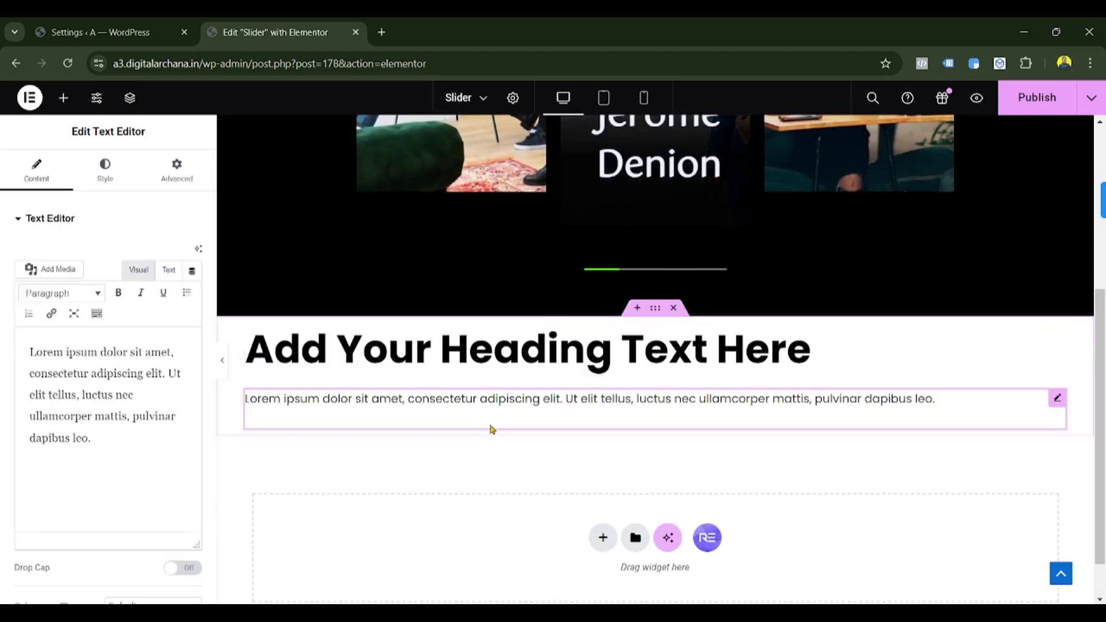
Add a Button widget below the text paragraph in the container.
click(64, 98)
scroll(164, 563, down, 1)
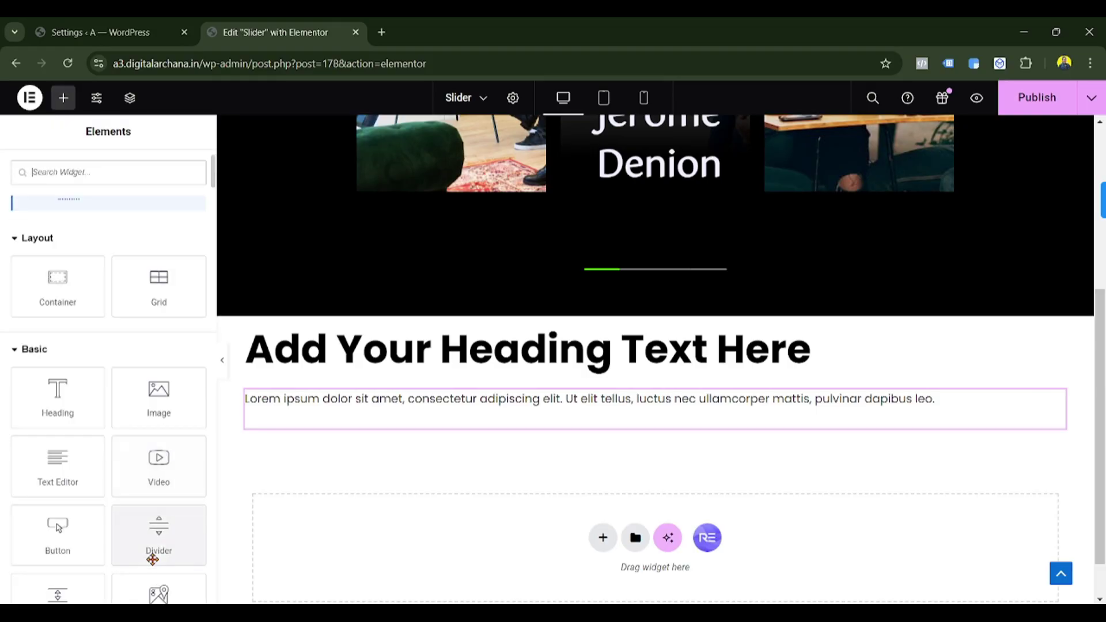
drag(62, 525, 340, 419)
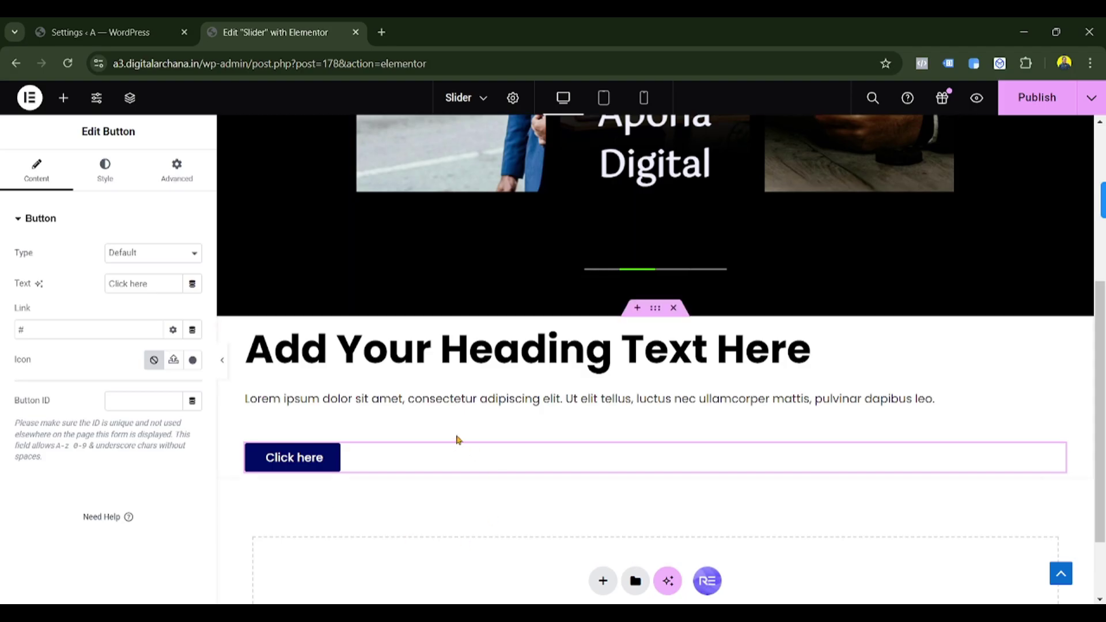
Add a Google Maps widget below the button and view the map on the page.
click(62, 99)
scroll(93, 484, down, 5)
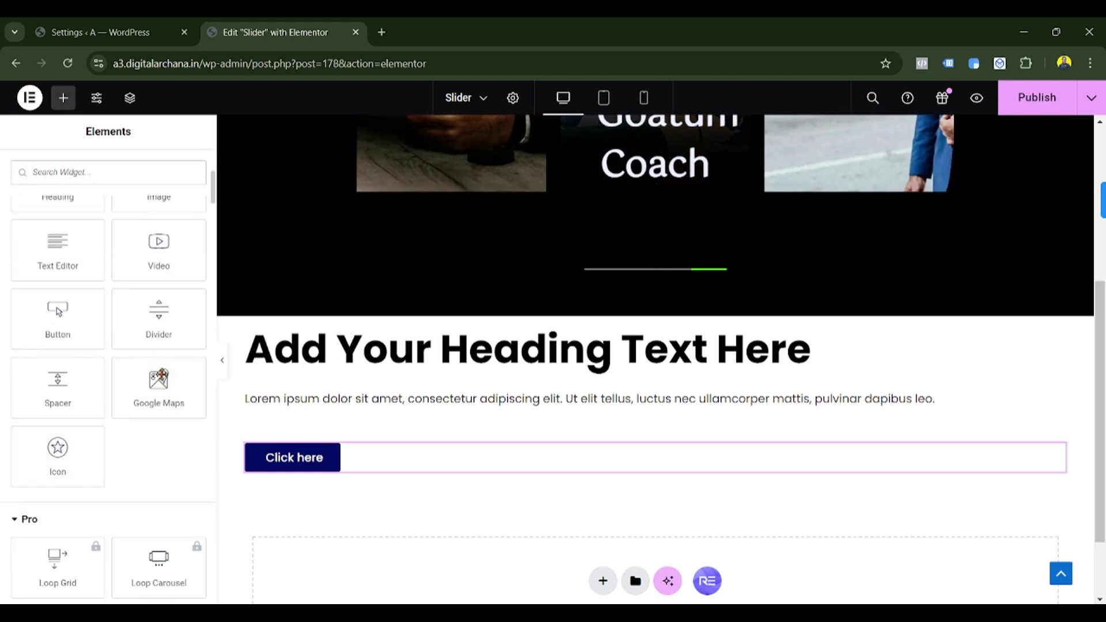
drag(161, 375, 293, 474)
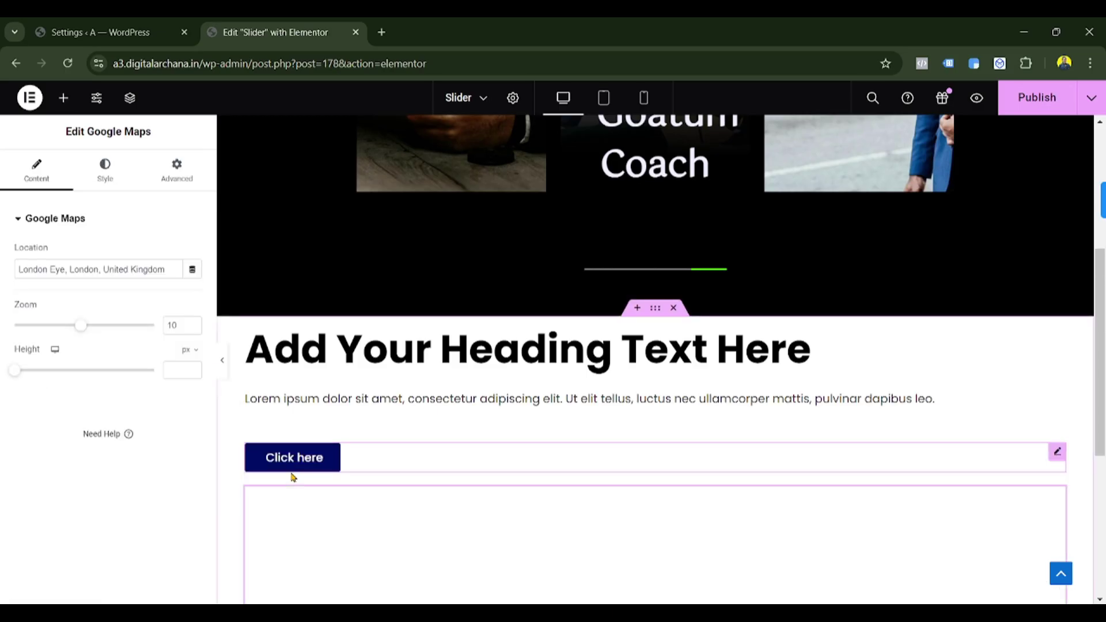
scroll(651, 444, down, 3)
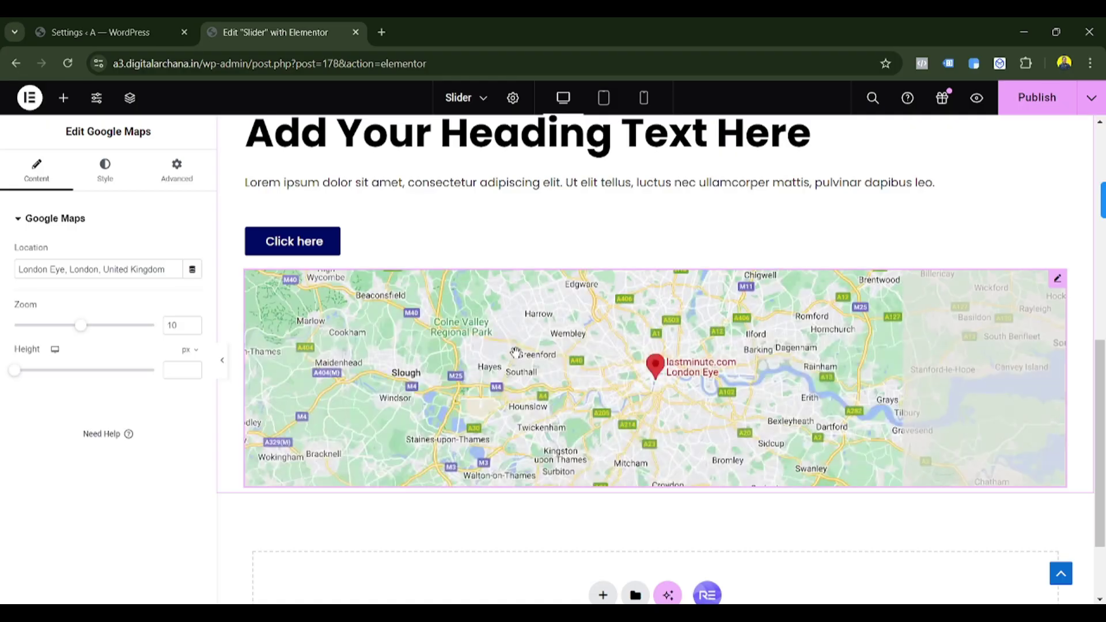
scroll(517, 357, up, 2)
scroll(515, 349, up, 1)
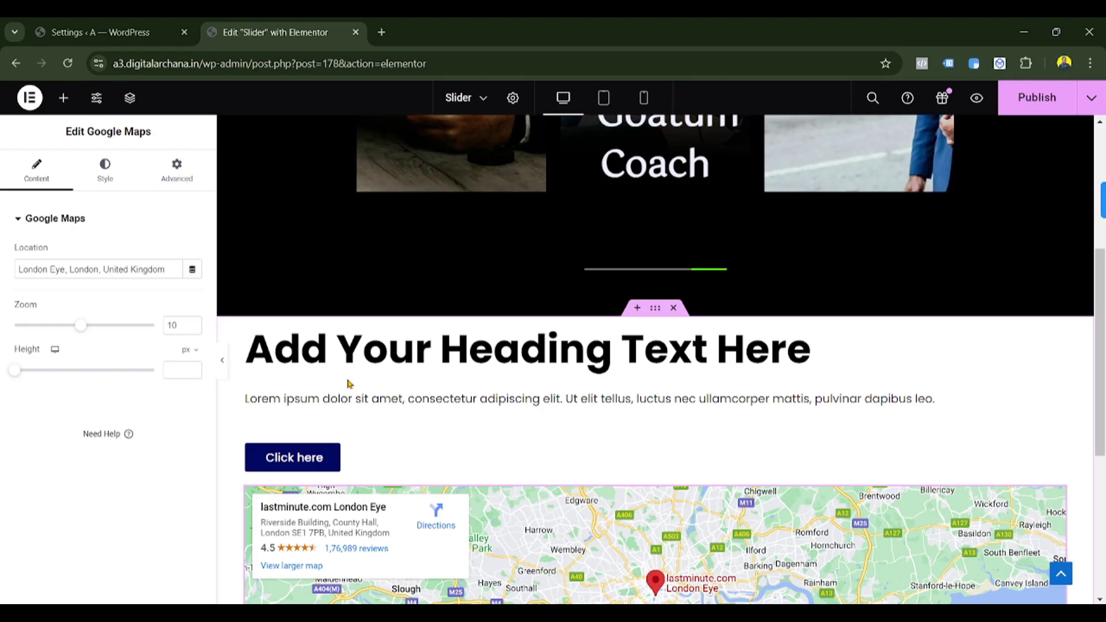
Look through the available widgets and the Globals section of the elements list, ending on the widgets.
click(60, 99)
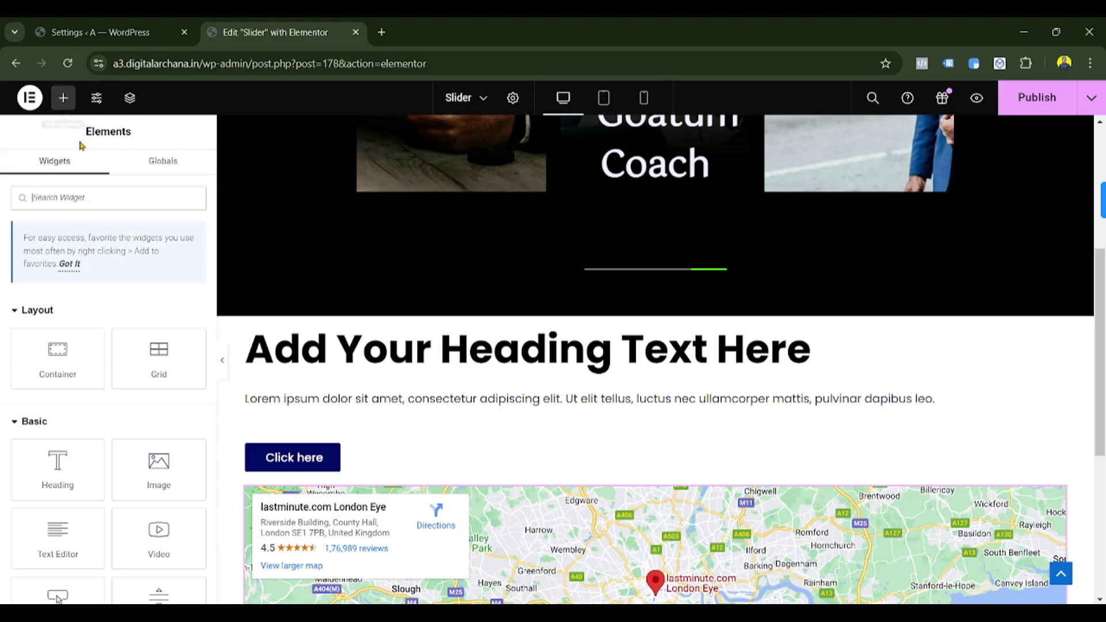
scroll(86, 242, down, 2)
scroll(129, 413, up, 2)
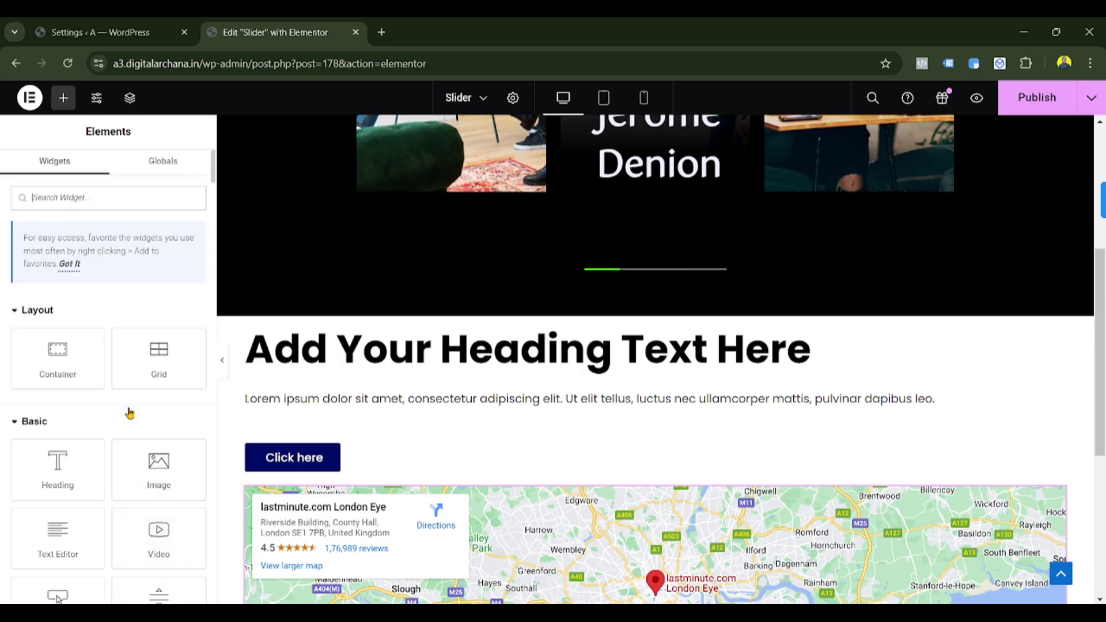
click(177, 167)
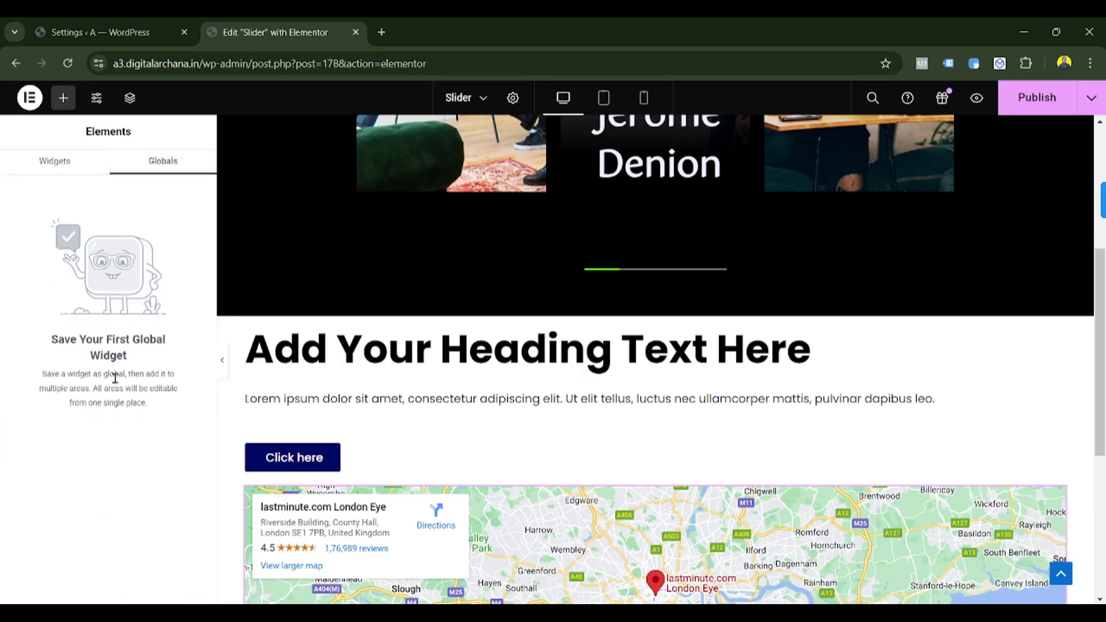
click(43, 164)
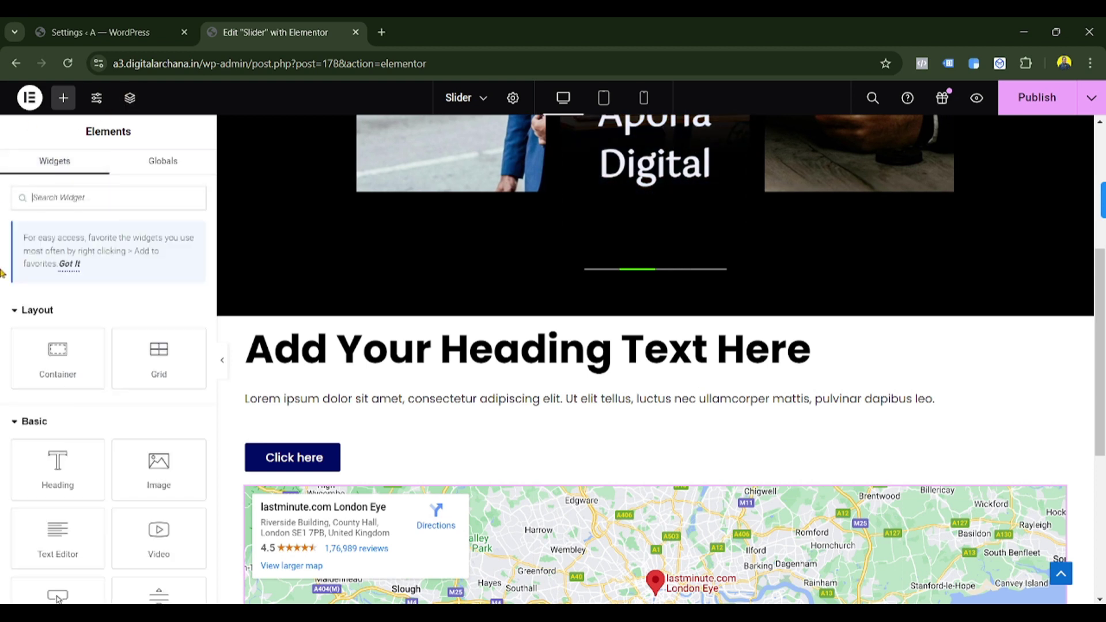
Open Site Settings and look through its design system, theme style and settings sections, briefly viewing Global Colors.
click(98, 101)
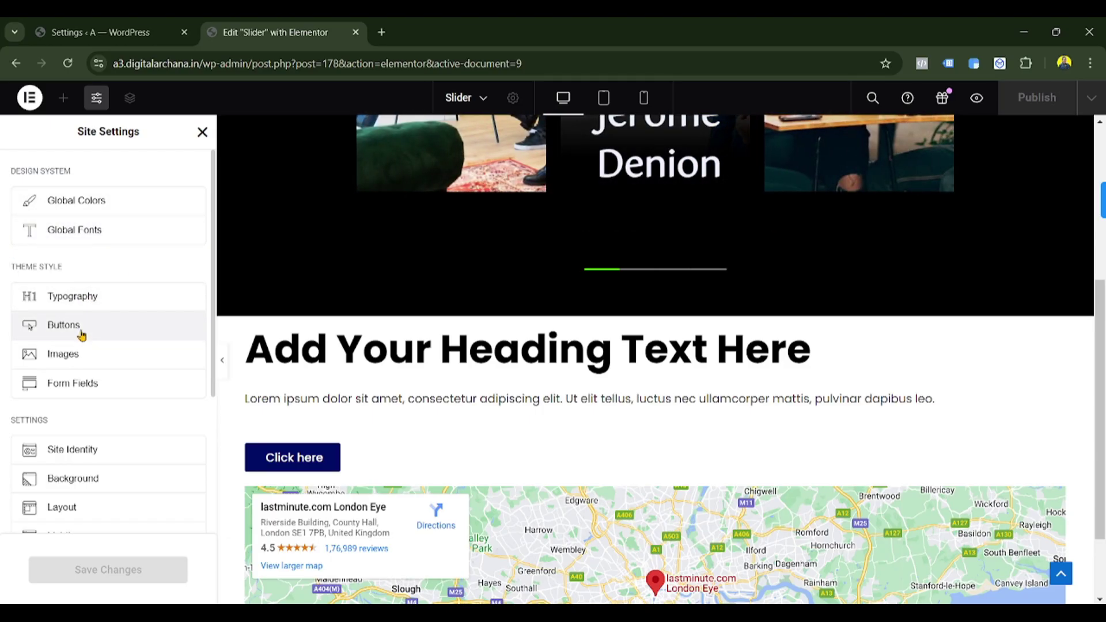
scroll(121, 357, down, 3)
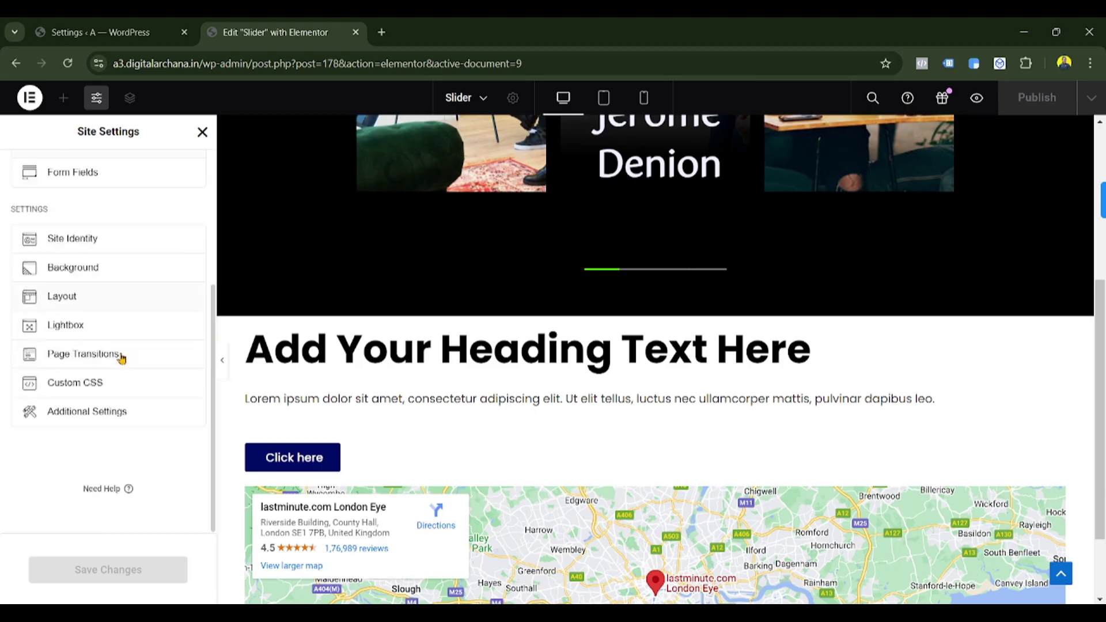
scroll(122, 357, up, 3)
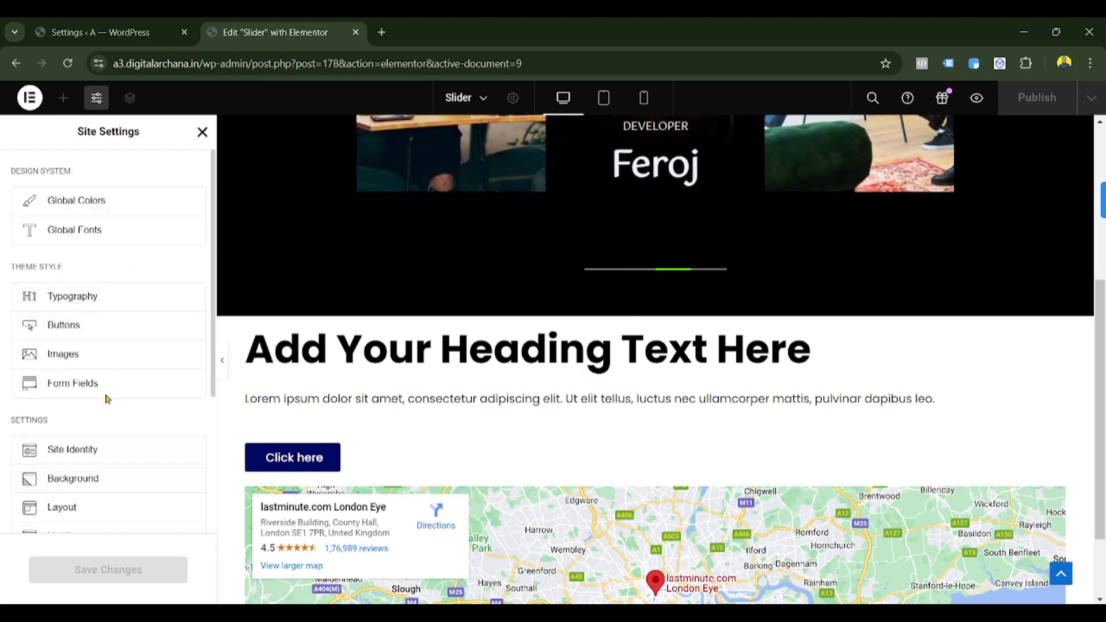
scroll(666, 296, up, 5)
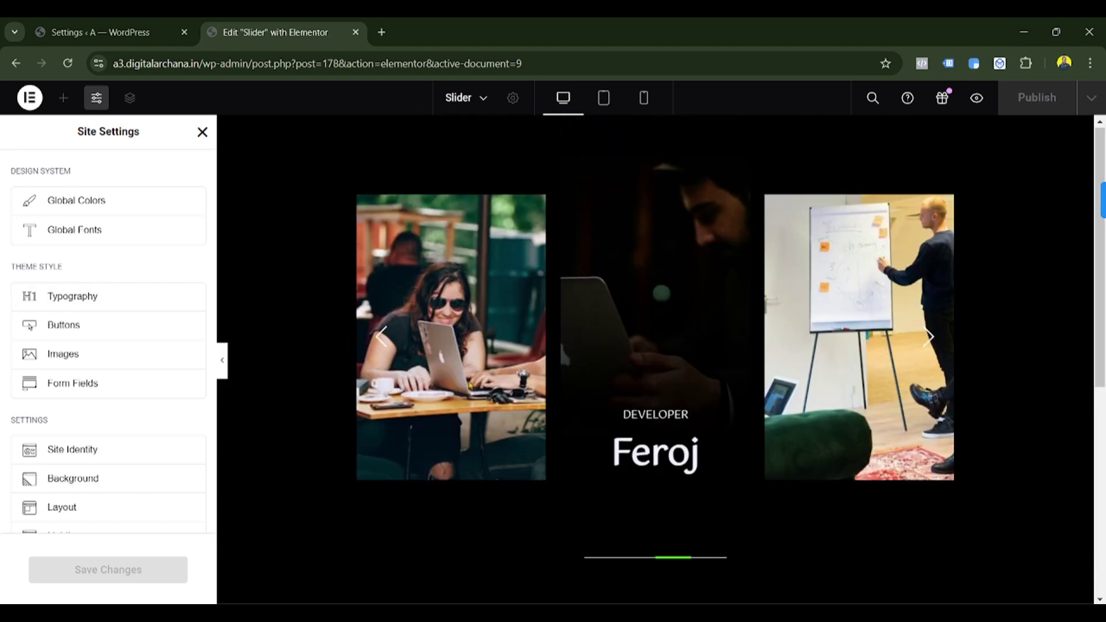
scroll(686, 365, down, 5)
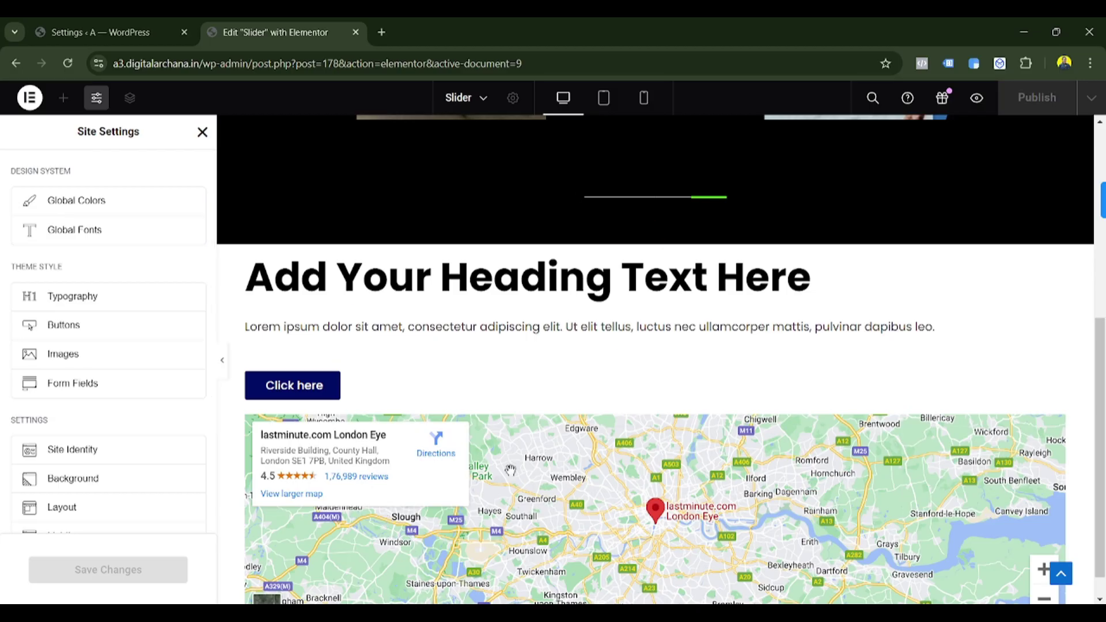
click(129, 202)
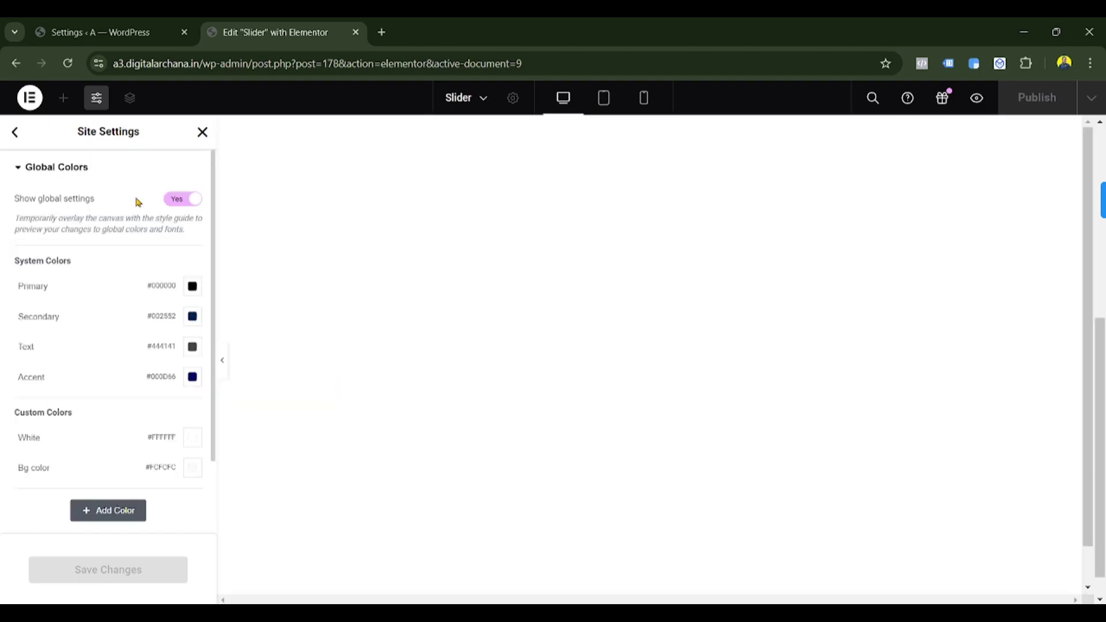
click(15, 132)
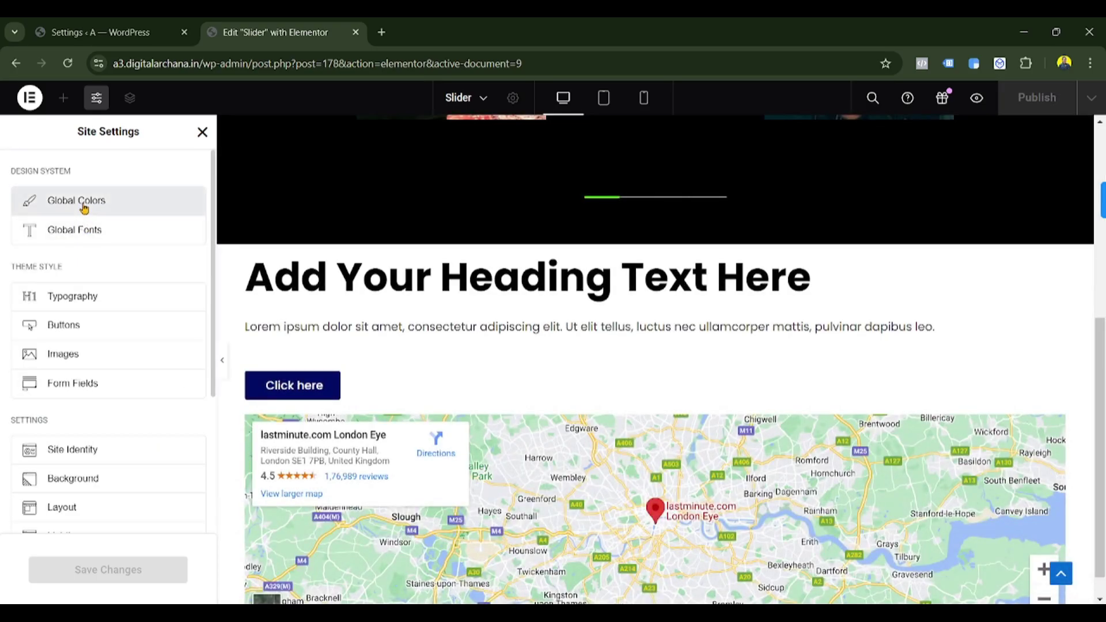
Examine the system and custom colors in Global Colors, including the color picker for the Primary color.
click(84, 209)
drag(76, 282, 16, 299)
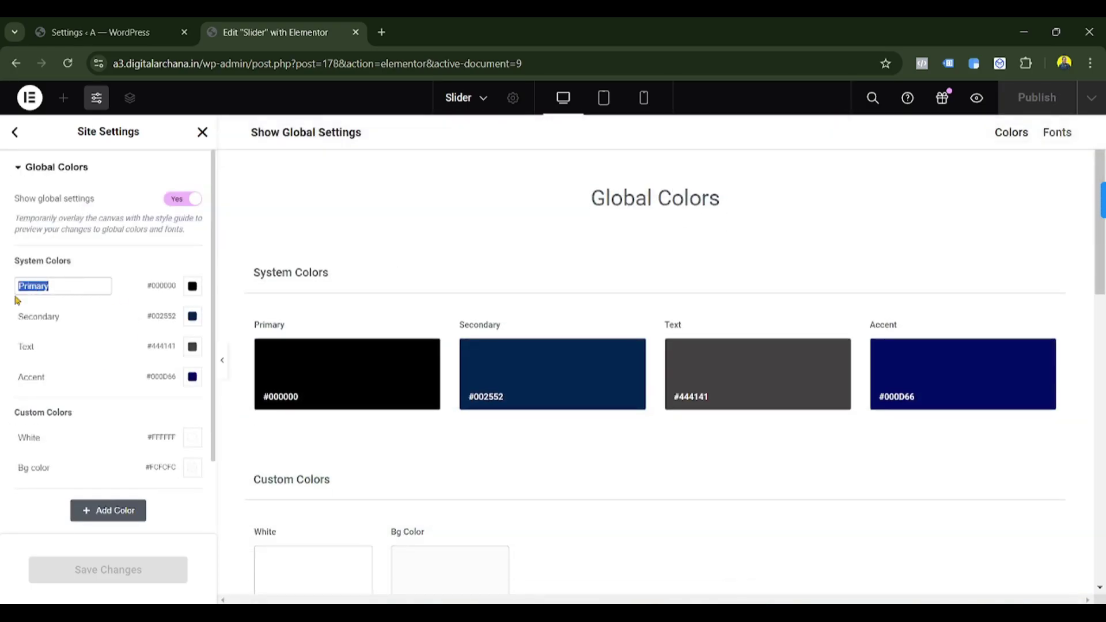
drag(88, 312, 18, 321)
click(194, 289)
click(194, 289)
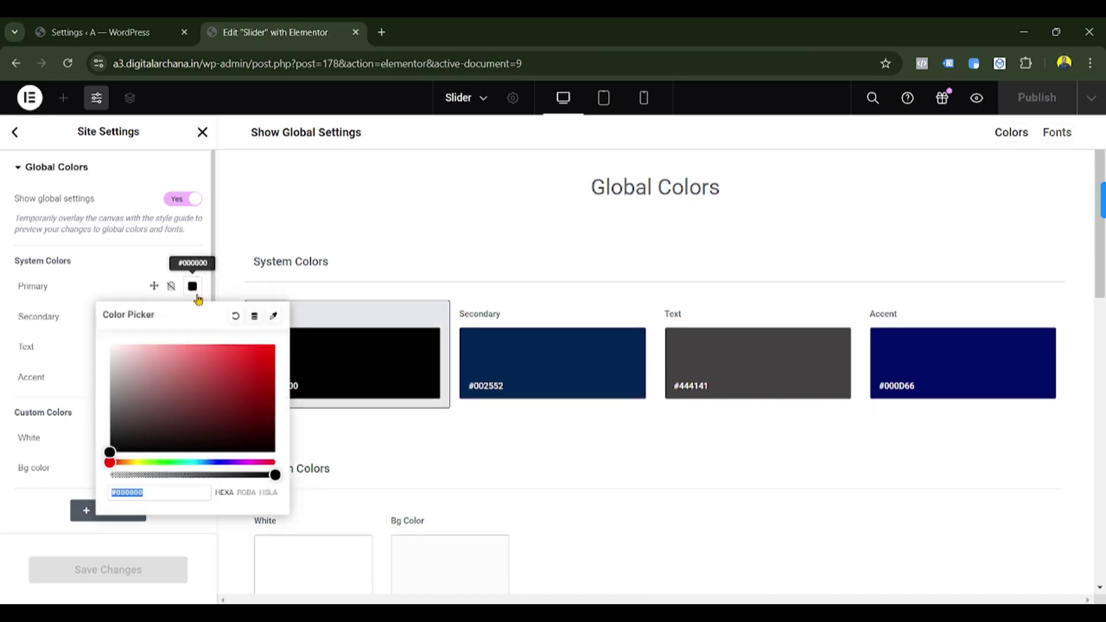
click(116, 260)
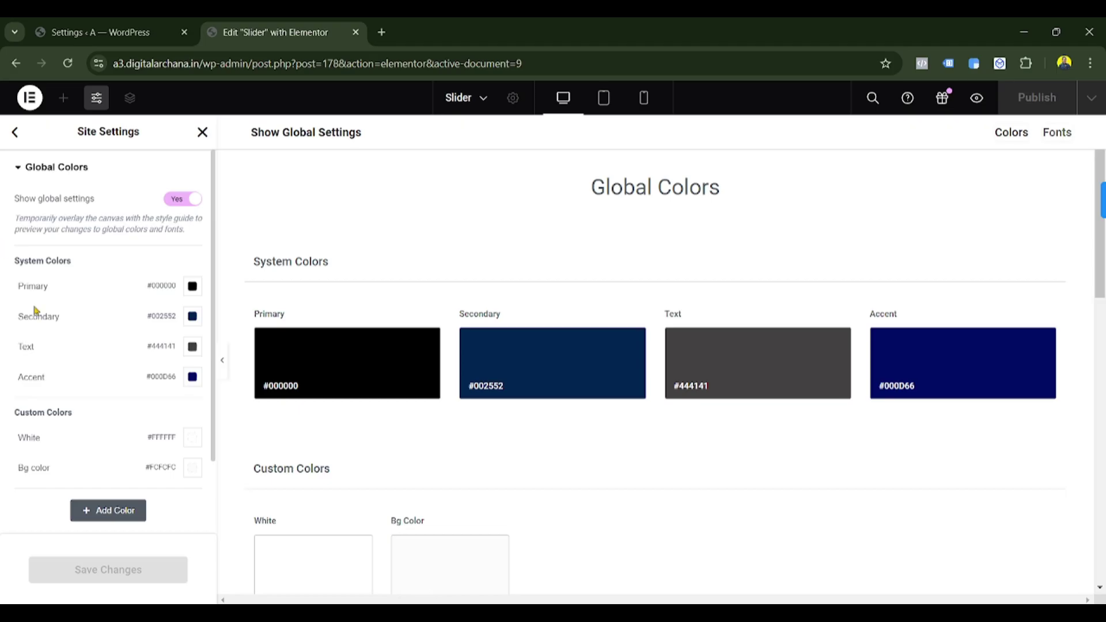
scroll(67, 425, down, 2)
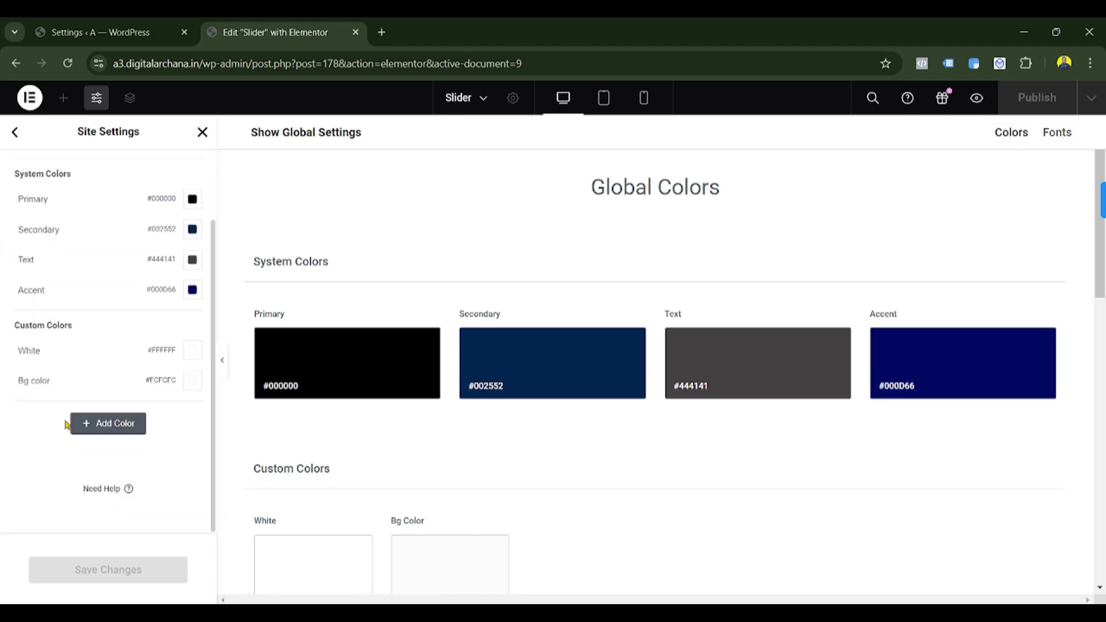
scroll(67, 425, up, 2)
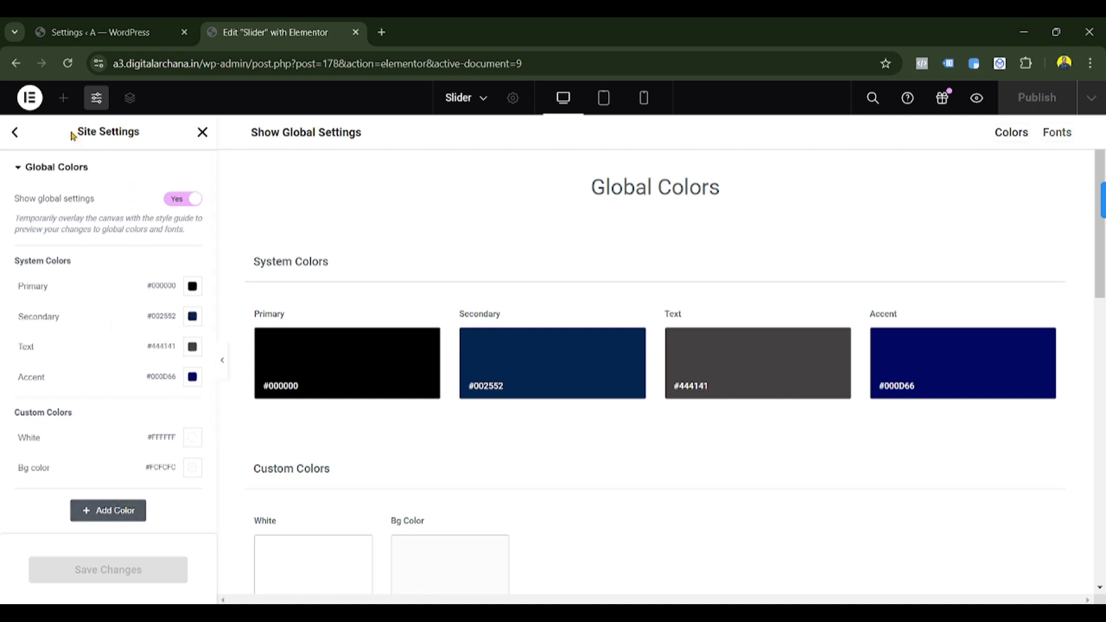
click(15, 132)
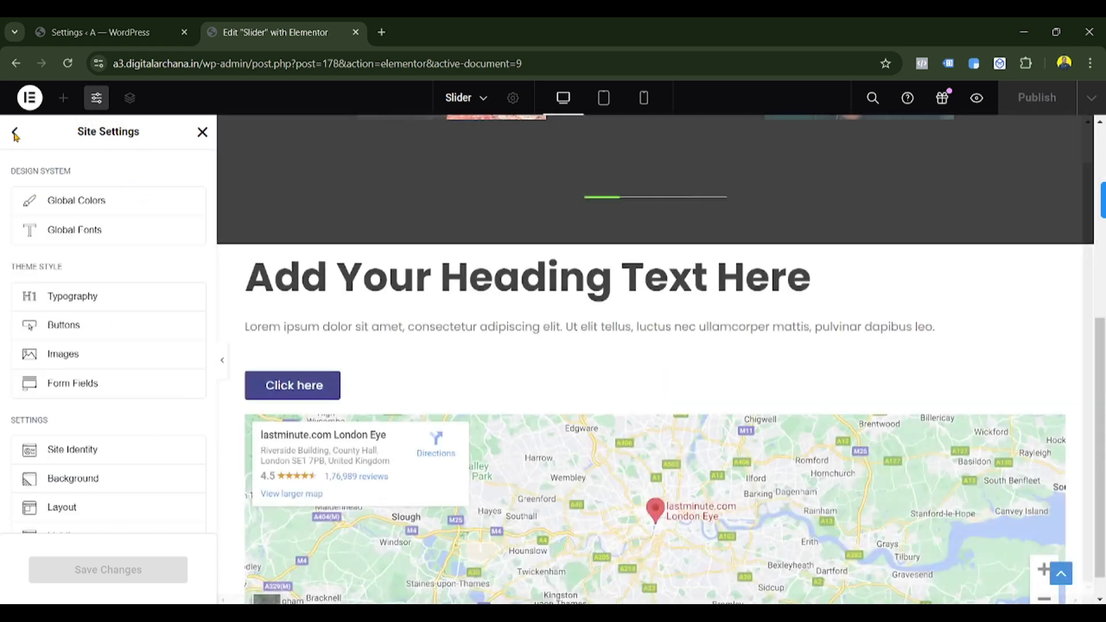
Rename the custom global color White to Blue.
click(110, 202)
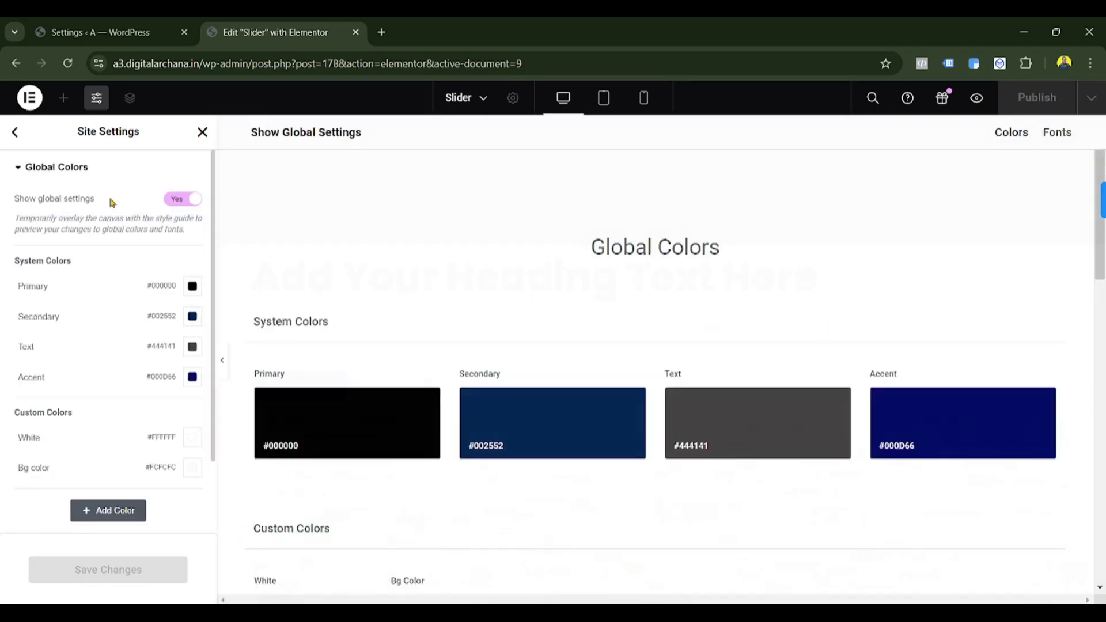
click(34, 286)
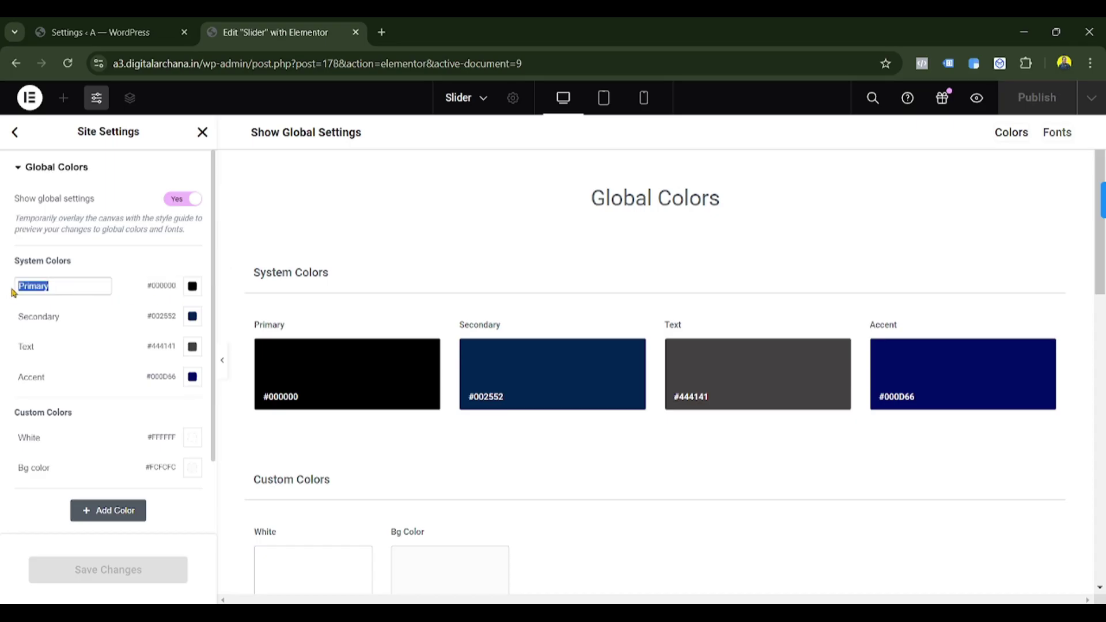
click(100, 438)
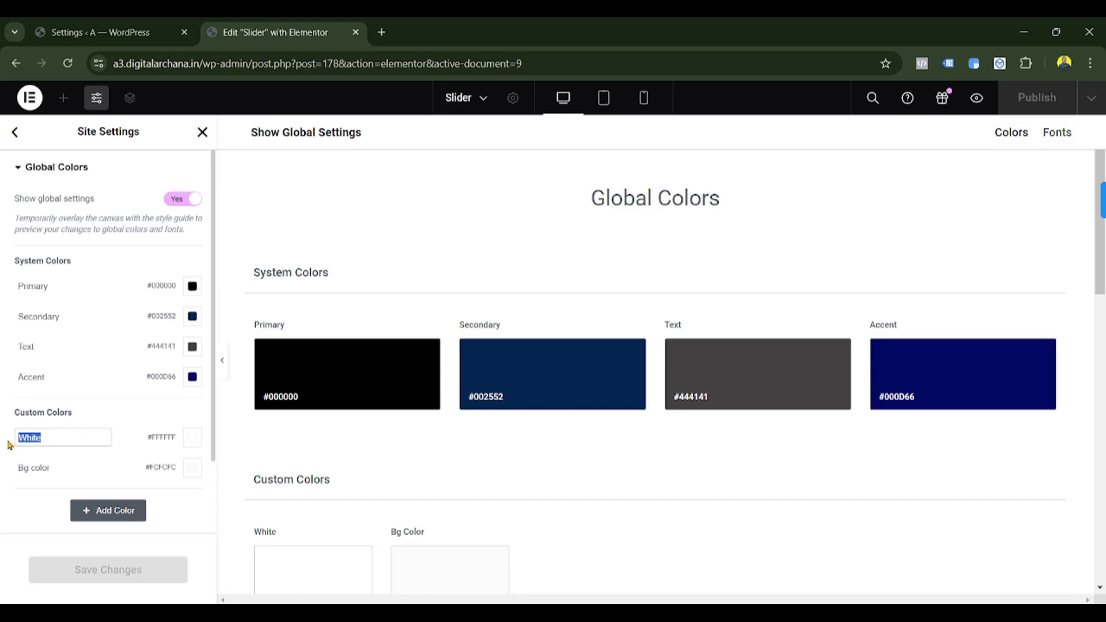
text(Blue)
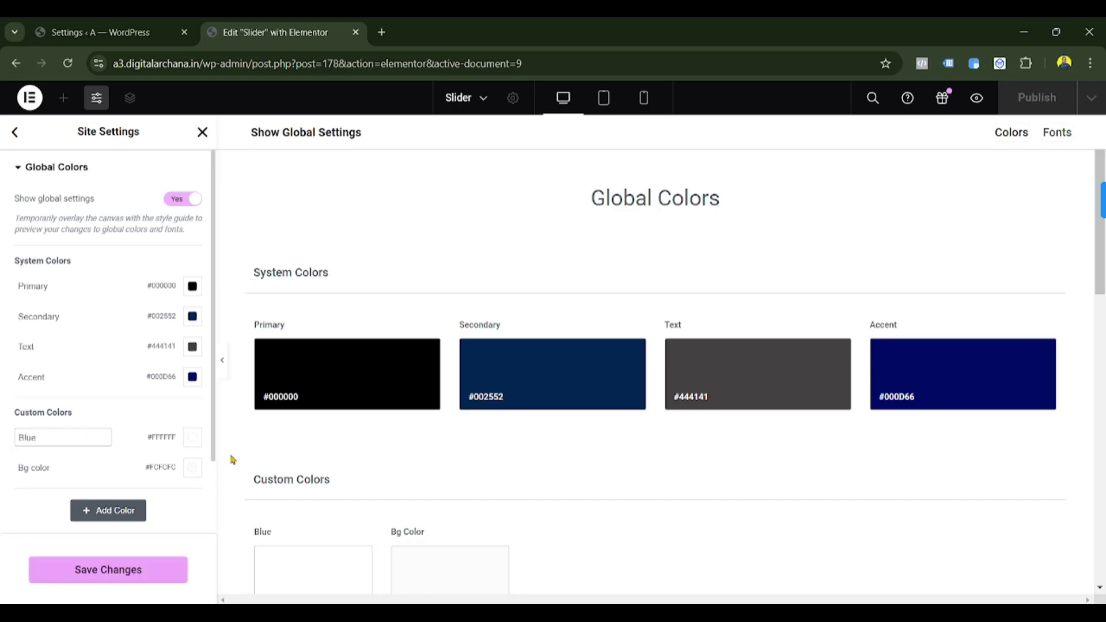
Change the Blue custom global color to the dark blue #000564.
click(56, 281)
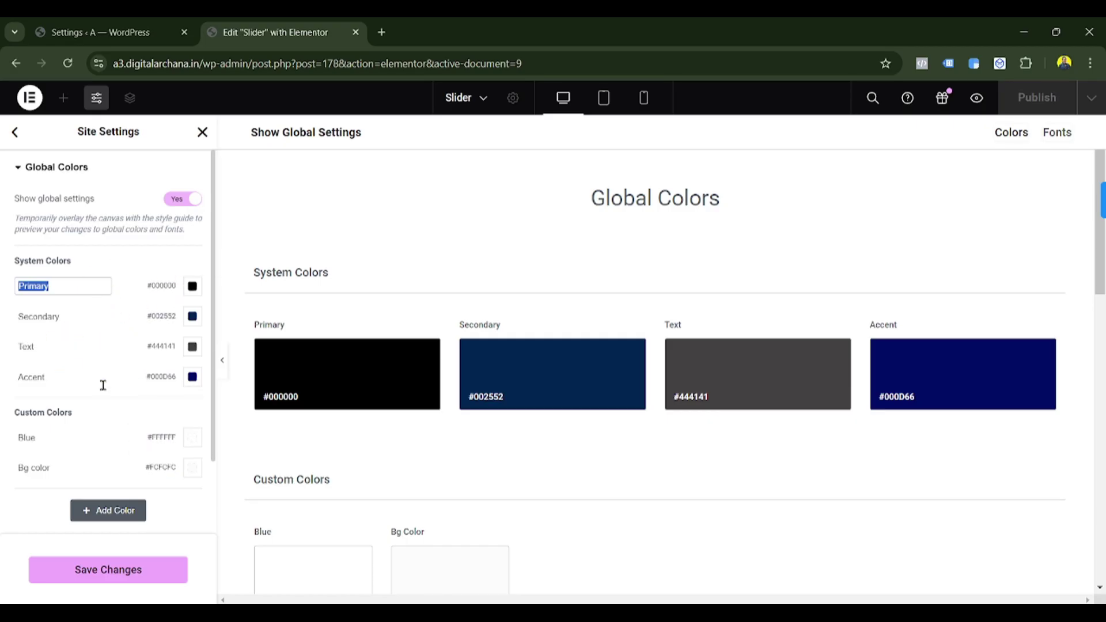
click(193, 439)
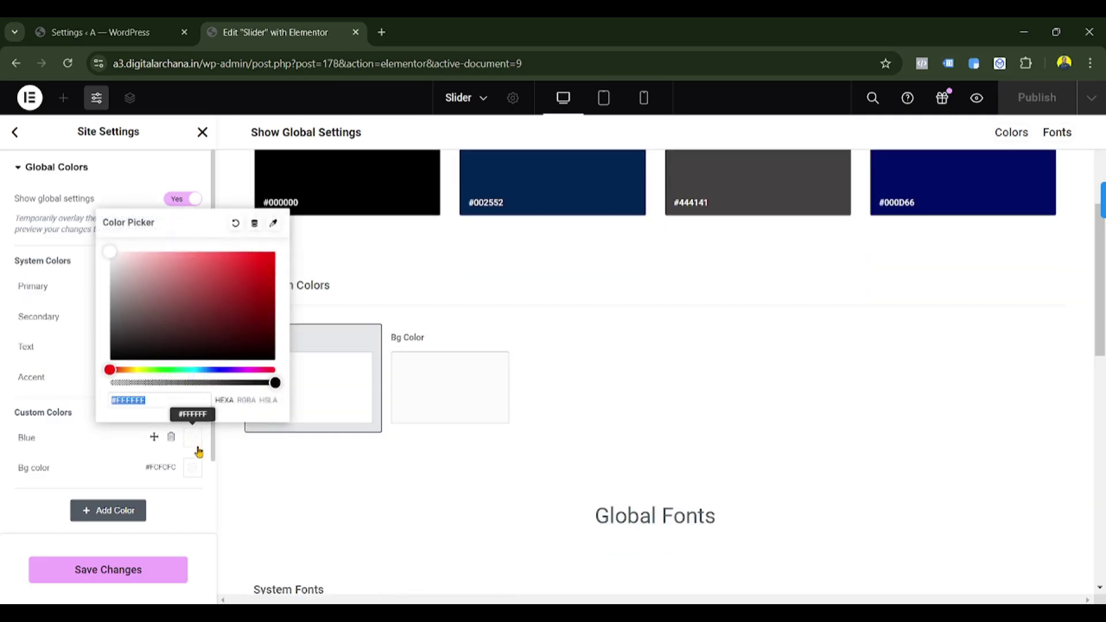
drag(151, 368, 218, 369)
drag(229, 350, 277, 318)
click(113, 447)
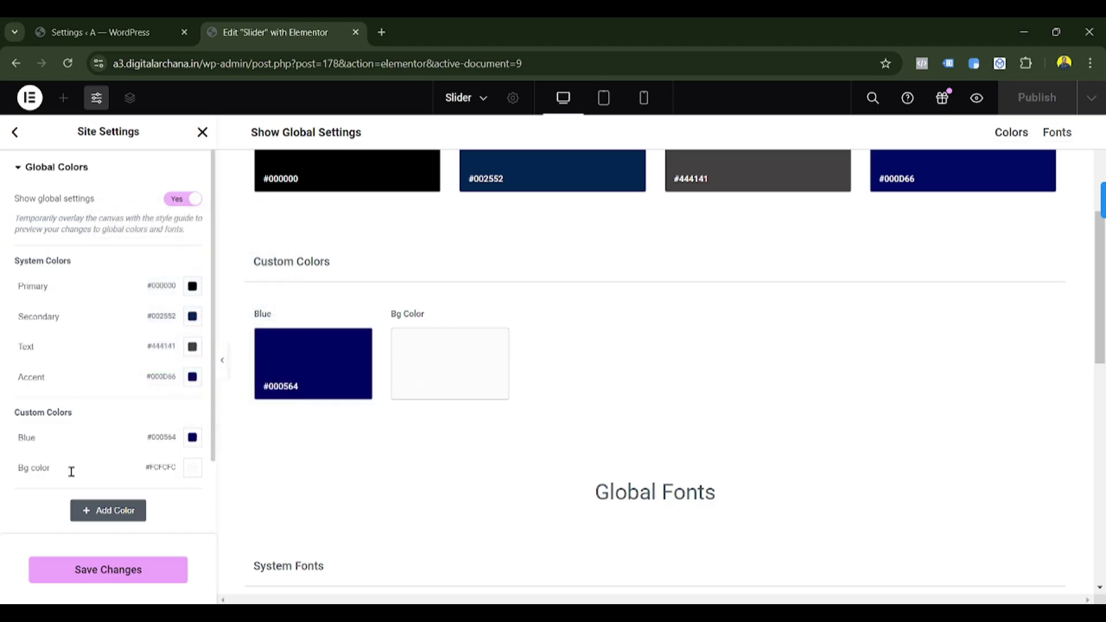
Set the custom global Bg color to the light gray #F8F8F8.
click(193, 471)
text(#EAEAEA)
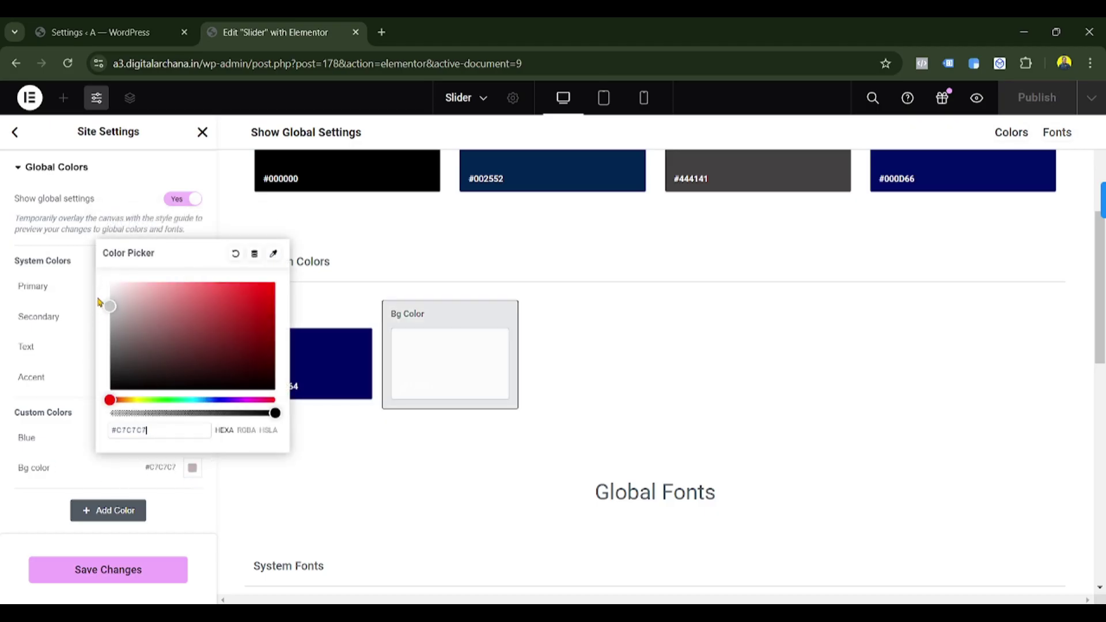
drag(97, 293, 96, 286)
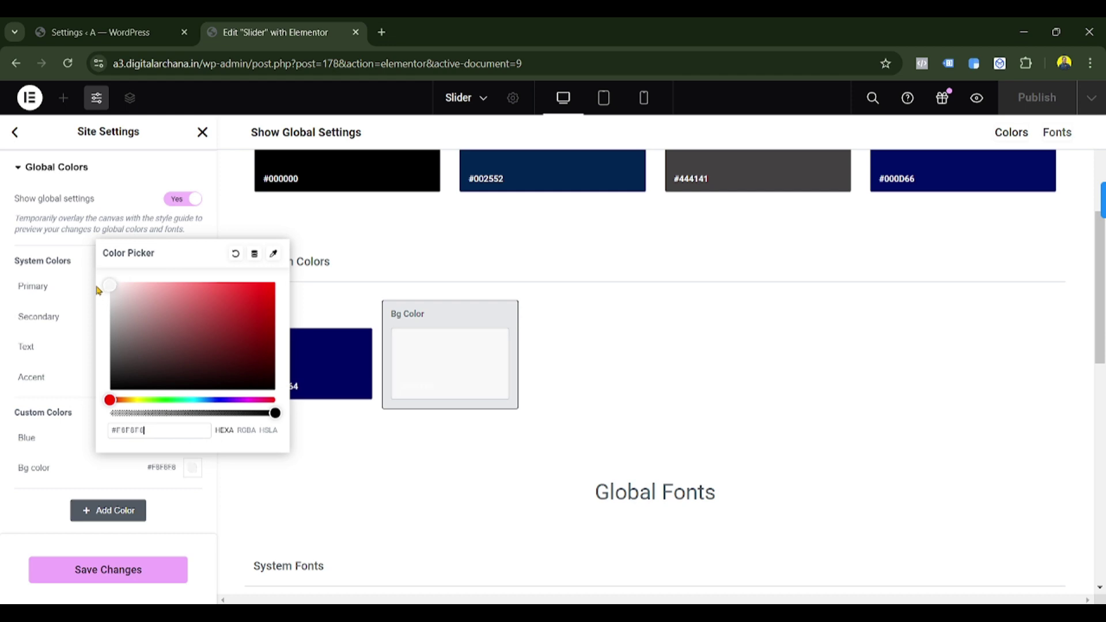
click(78, 275)
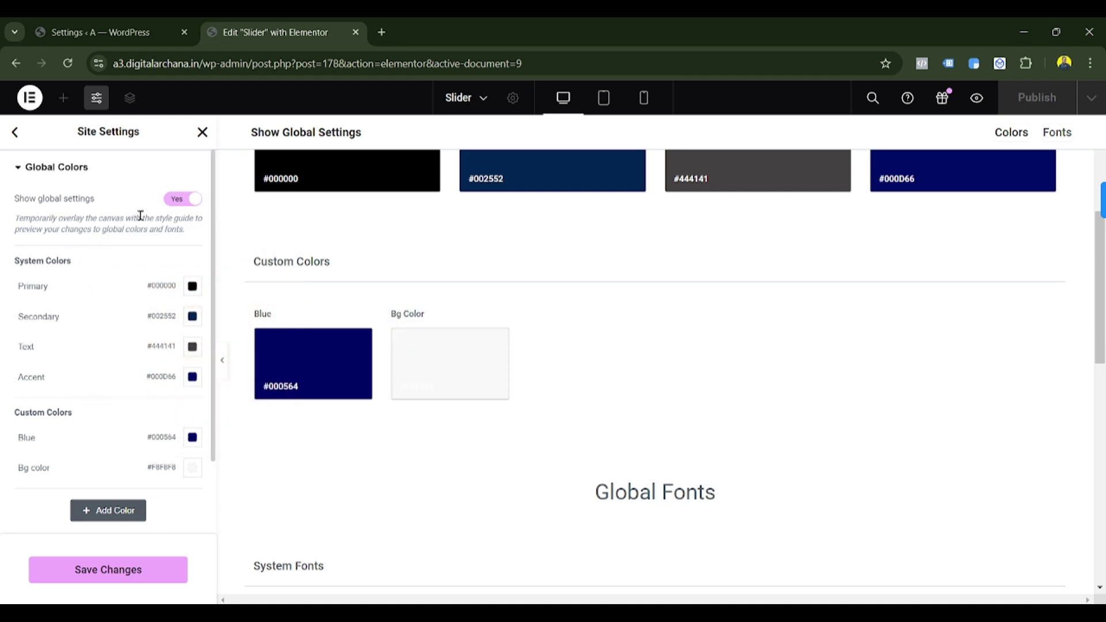
Toggle the global settings preview off and on, save the color changes and leave Site Settings.
click(183, 201)
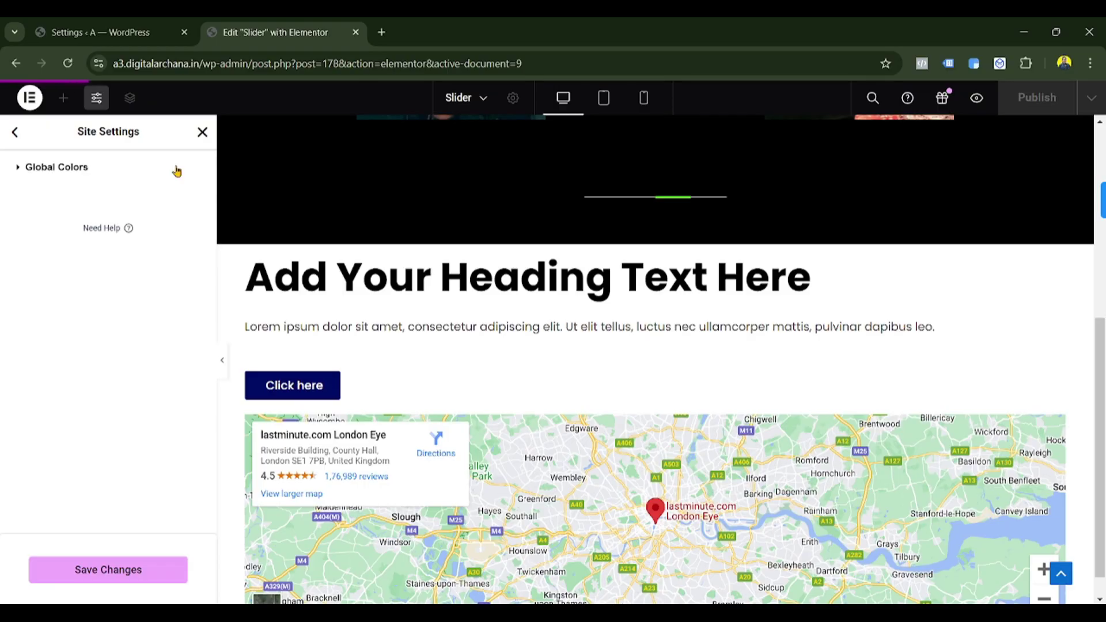
click(183, 200)
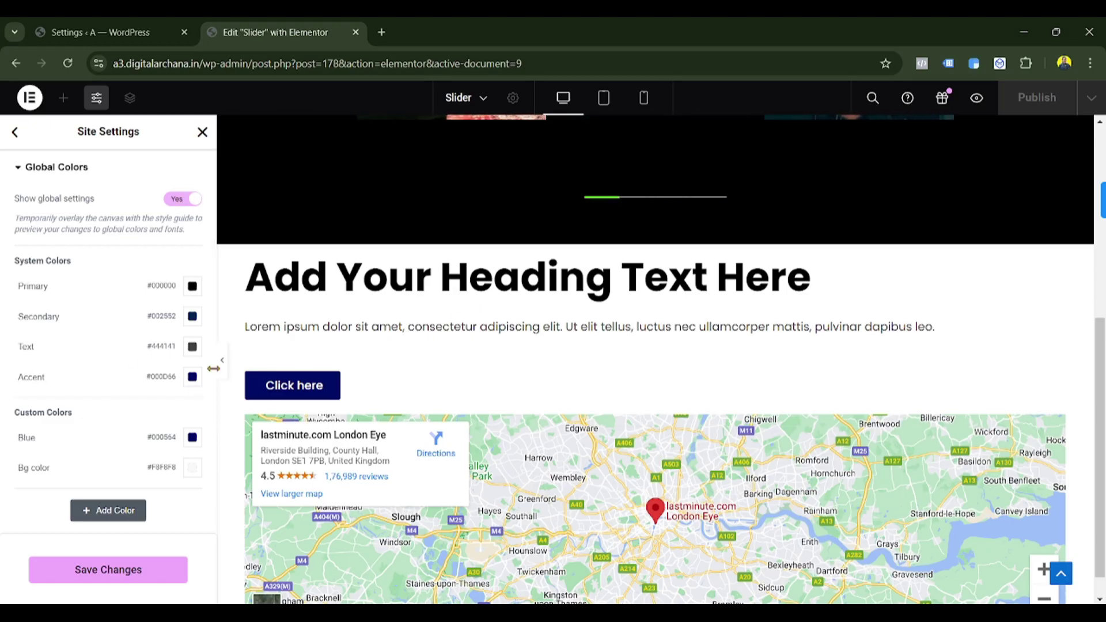
click(104, 576)
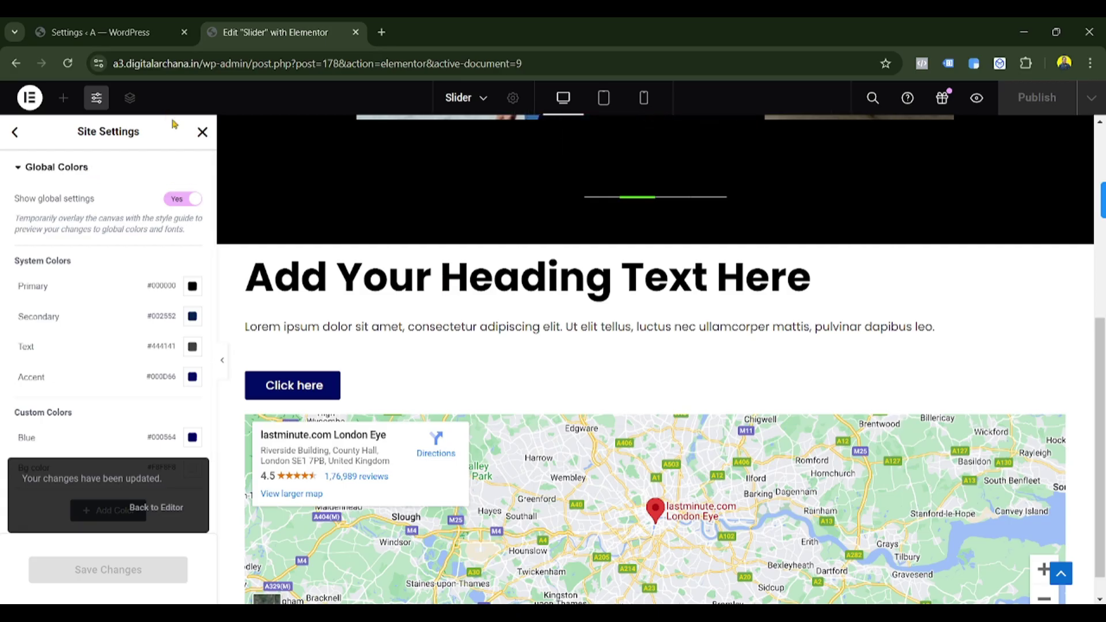
click(202, 134)
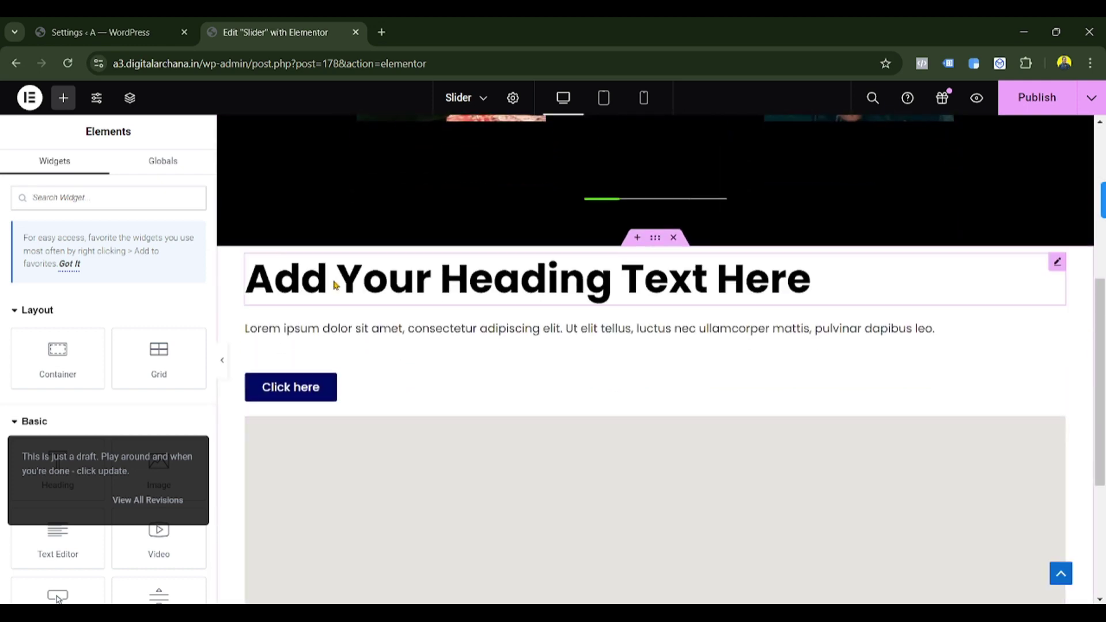
Set the heading widget's text color to the global color Blue.
click(336, 285)
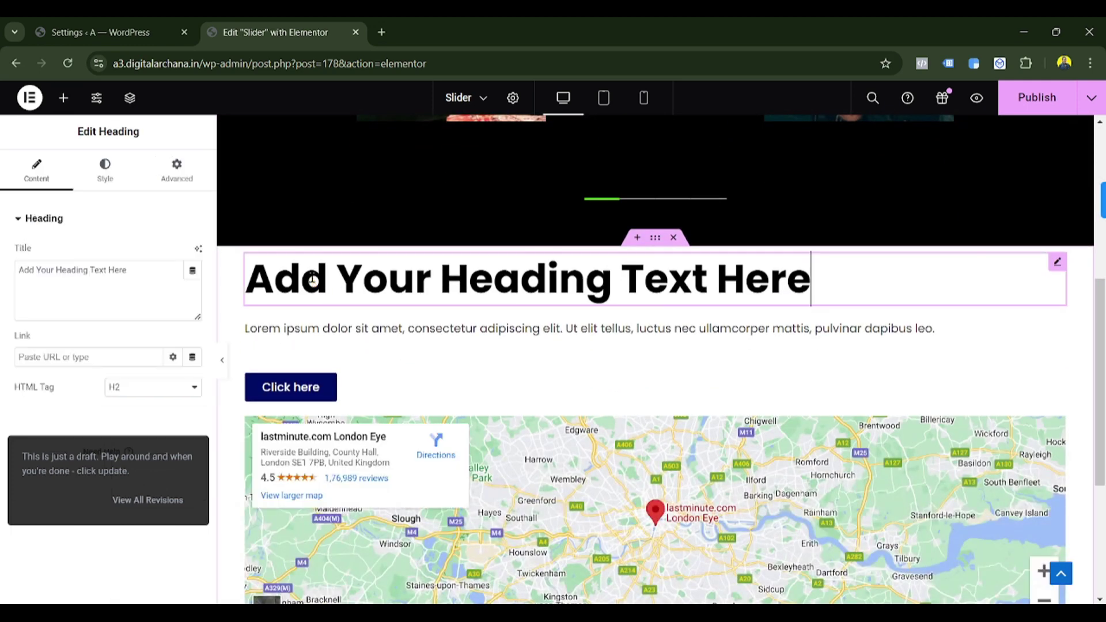
click(106, 172)
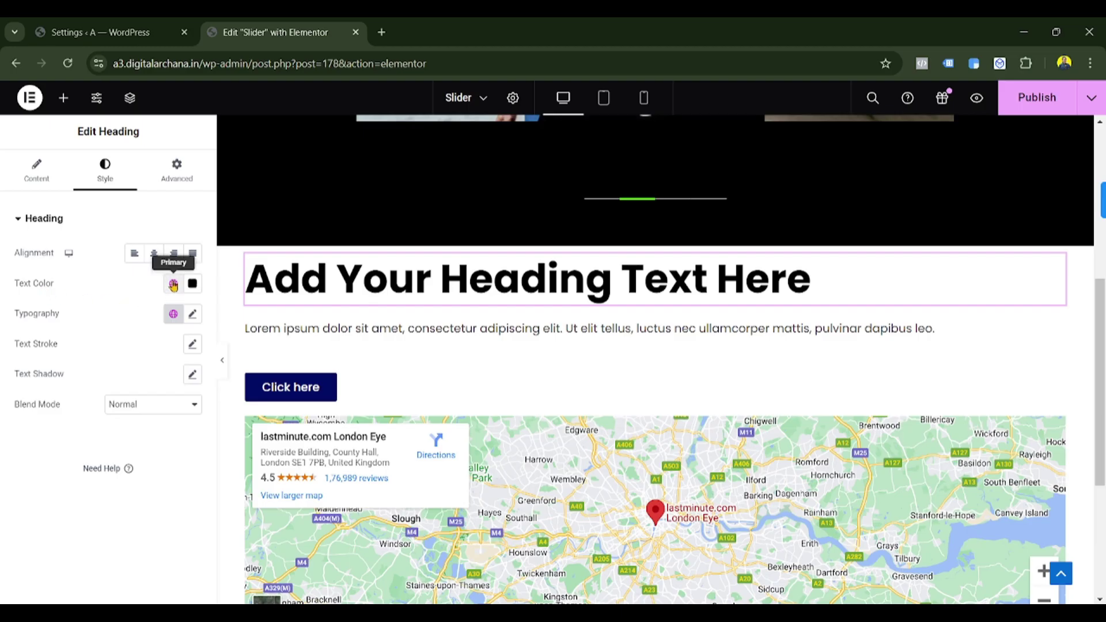
click(173, 284)
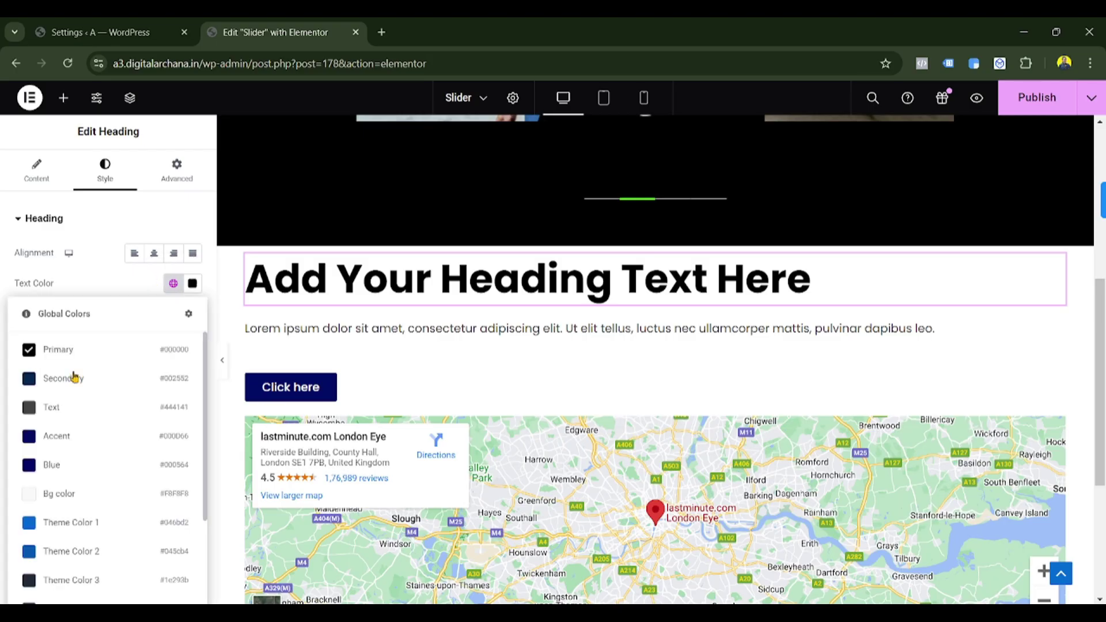
scroll(81, 462, down, 3)
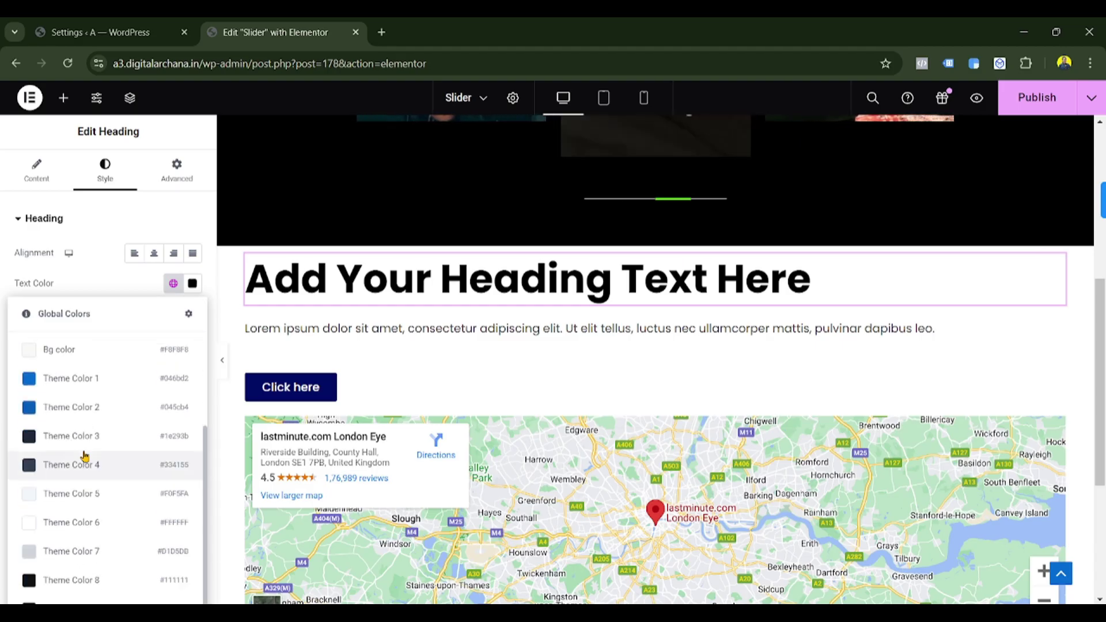
scroll(76, 395, up, 2)
click(53, 397)
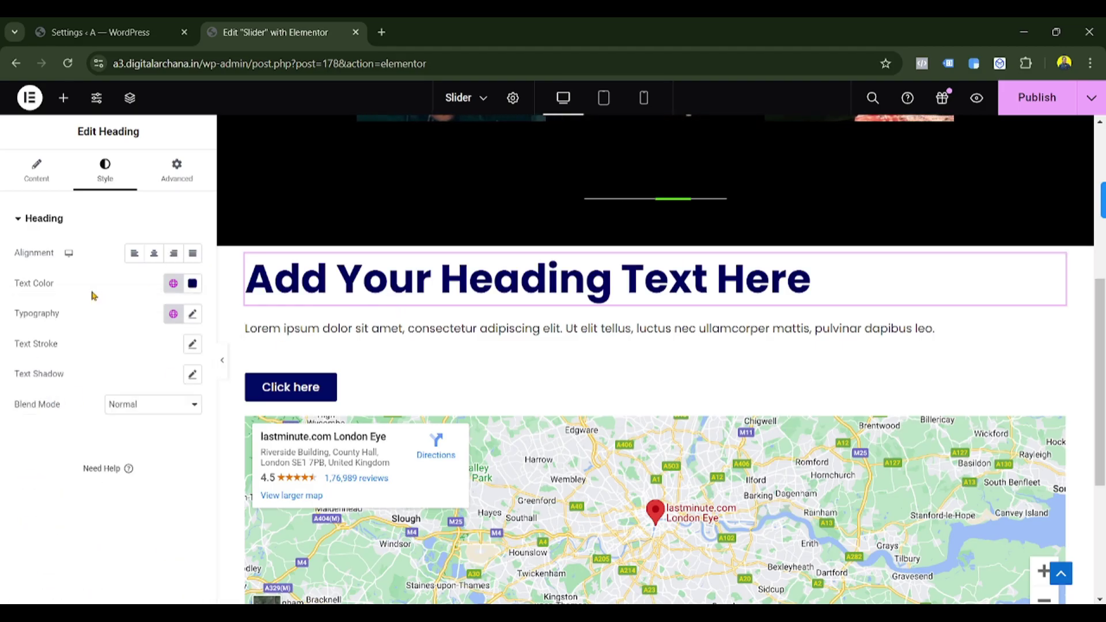
Open the site's global fonts and set the Primary system font's family to Montserrat.
click(96, 98)
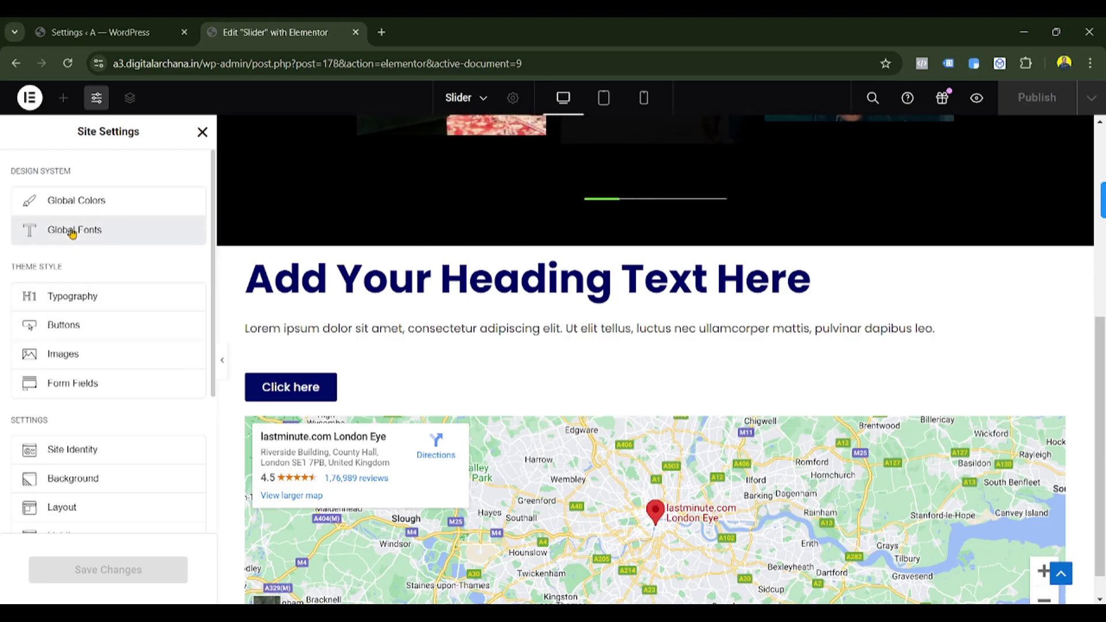
click(72, 231)
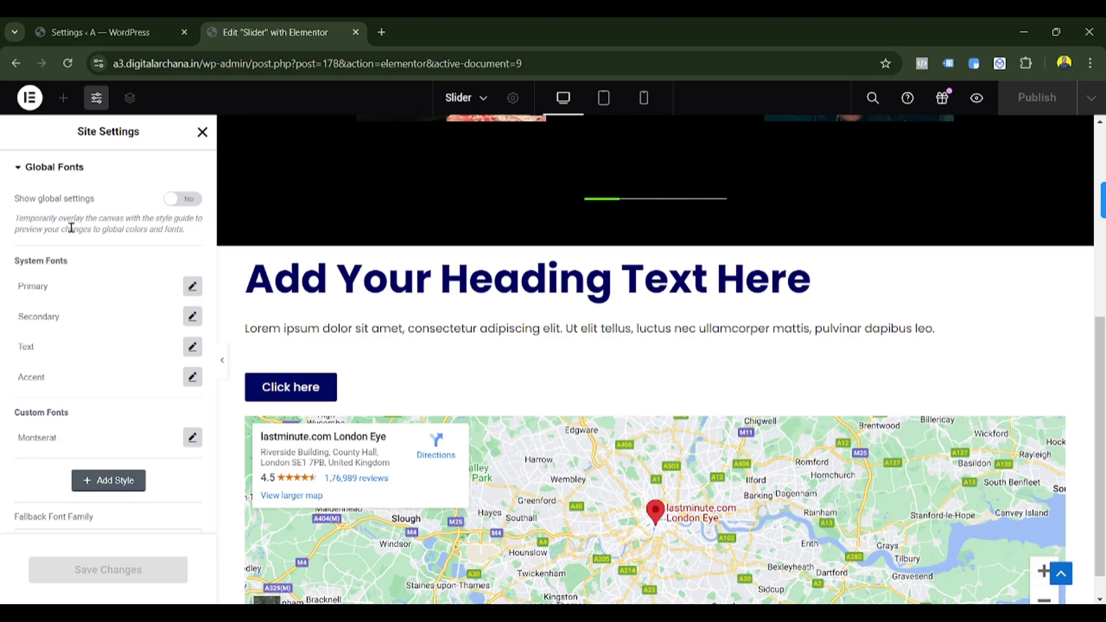
click(193, 288)
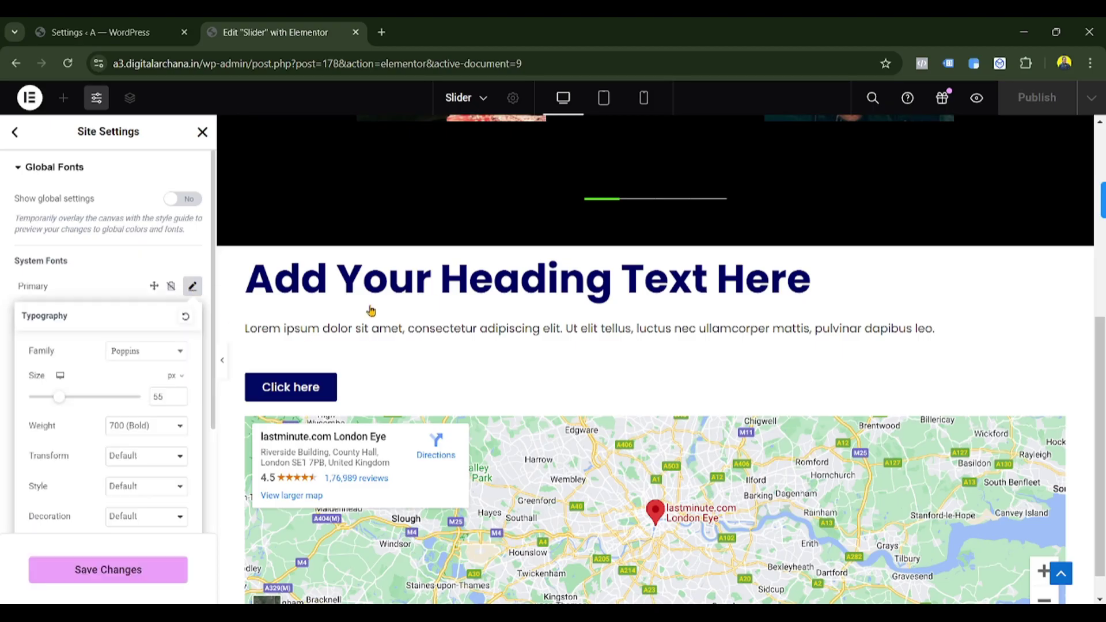
click(127, 355)
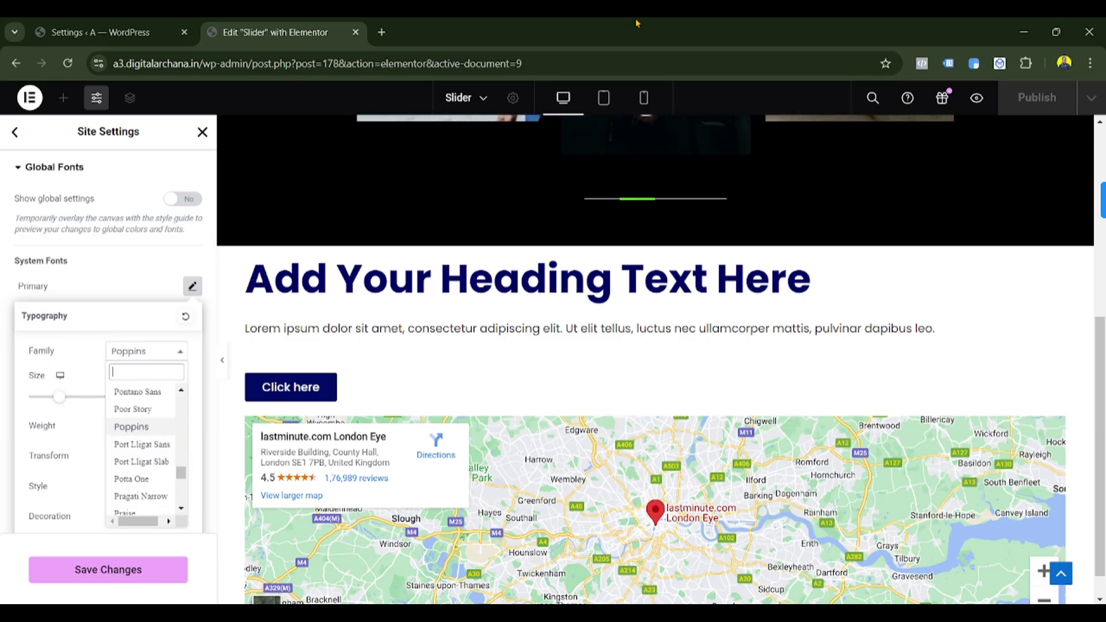
text(mont)
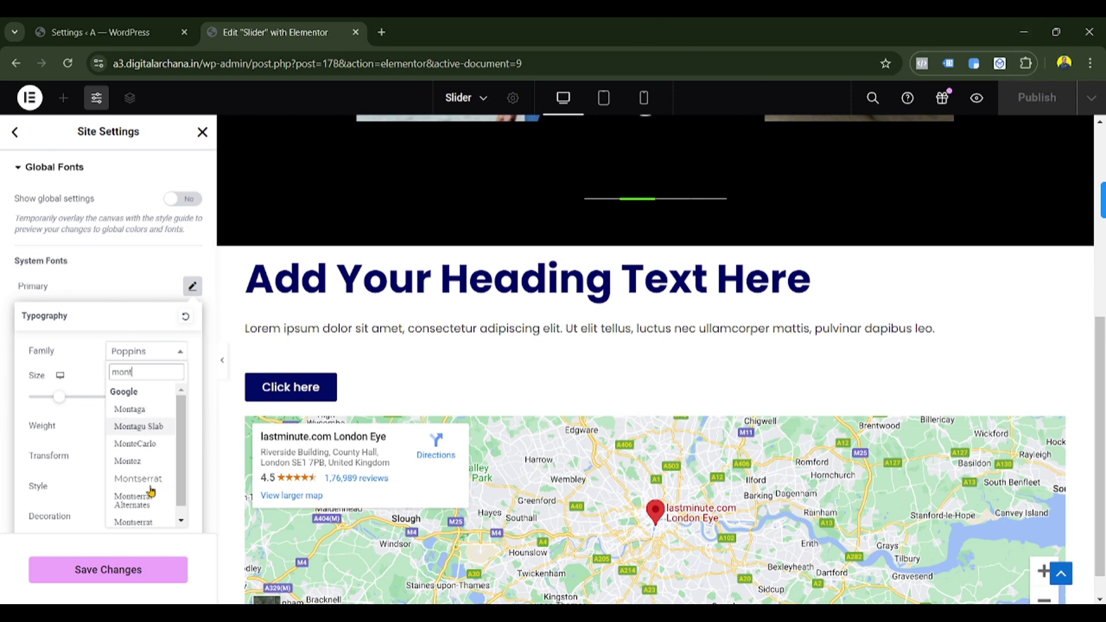
click(131, 486)
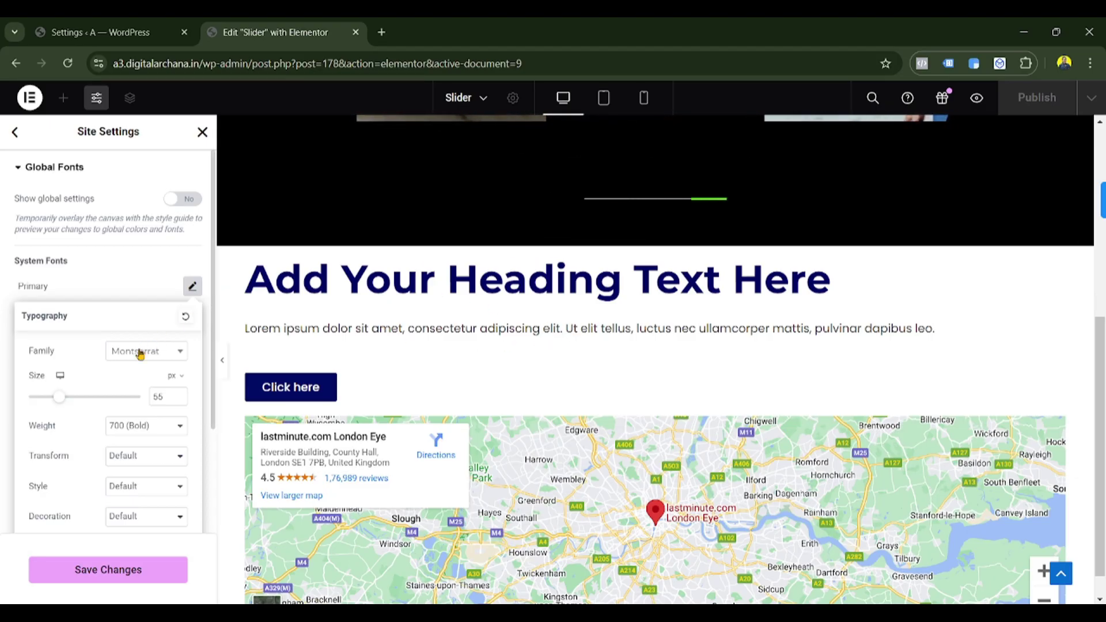
Set the Primary global font's size to 45 px, save the changes and leave Site Settings.
drag(168, 407, 134, 411)
text(4)
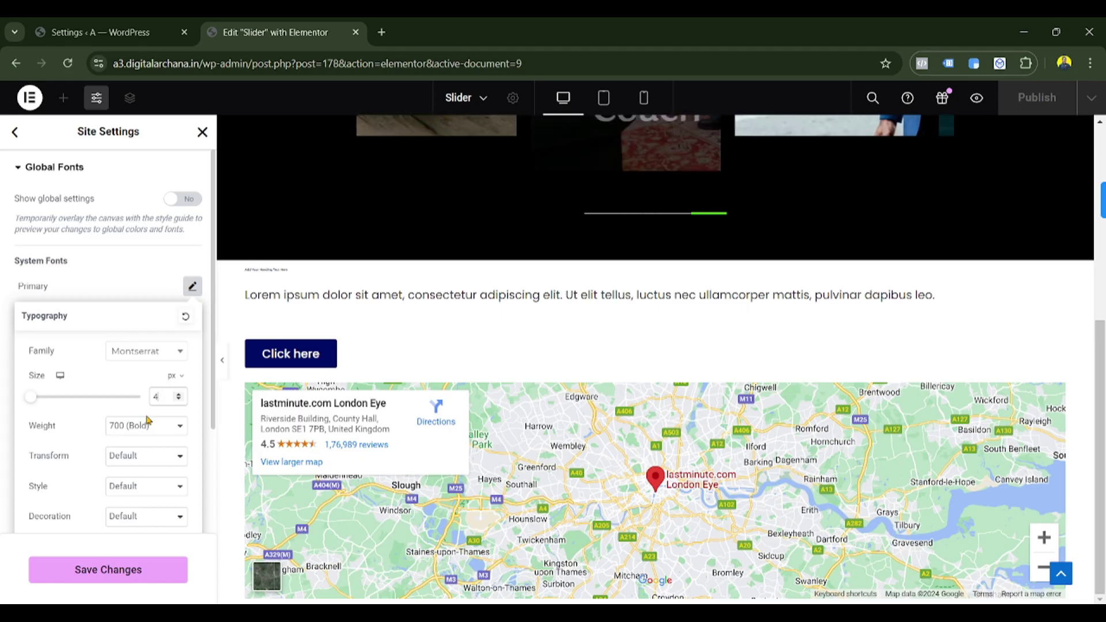
text(5)
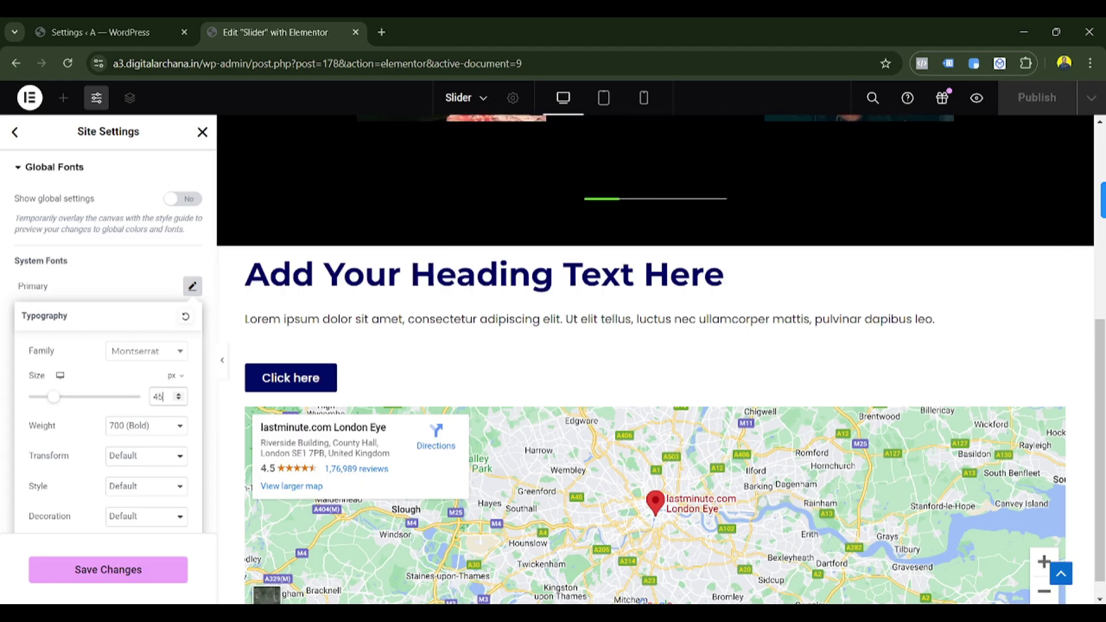
click(81, 565)
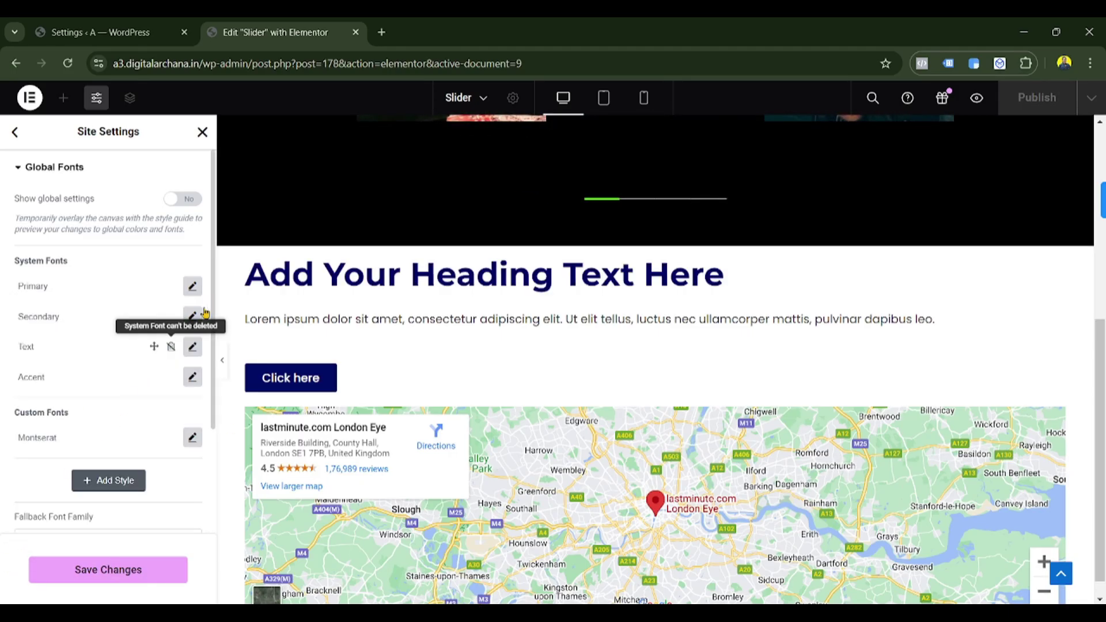
click(109, 574)
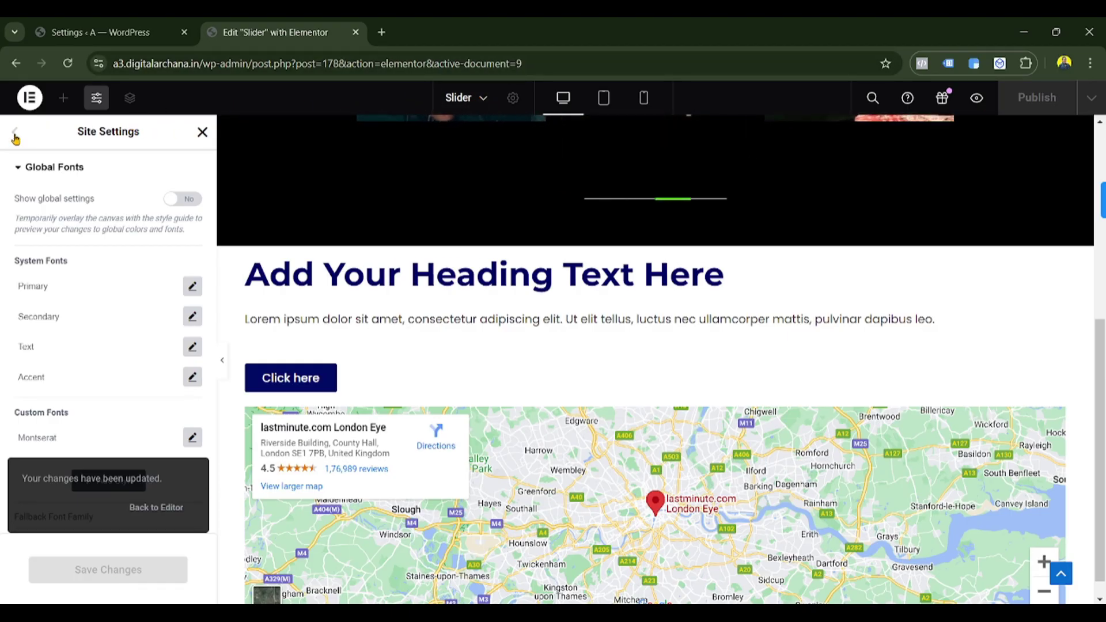
click(202, 133)
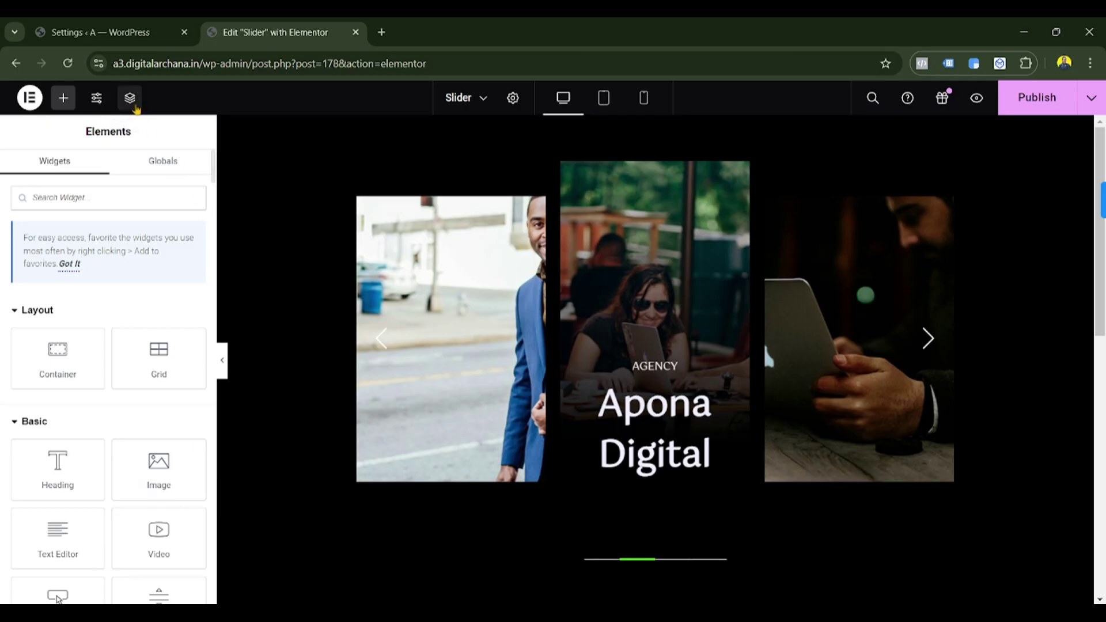
Show the page Structure and expand both containers to examine the widgets they hold.
click(128, 101)
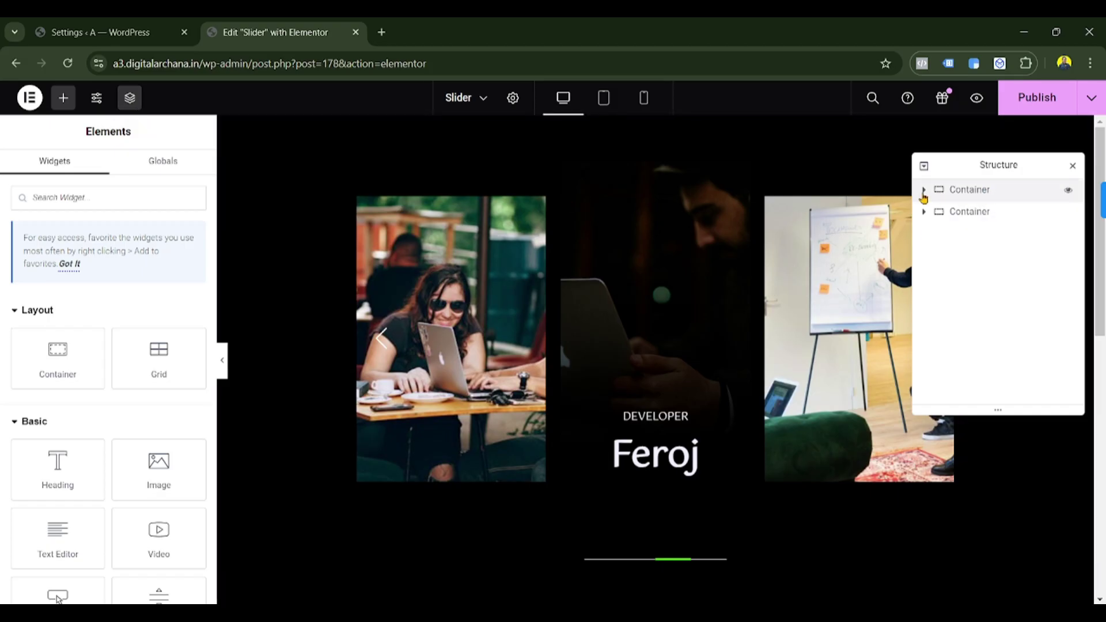
scroll(668, 161, down, 2)
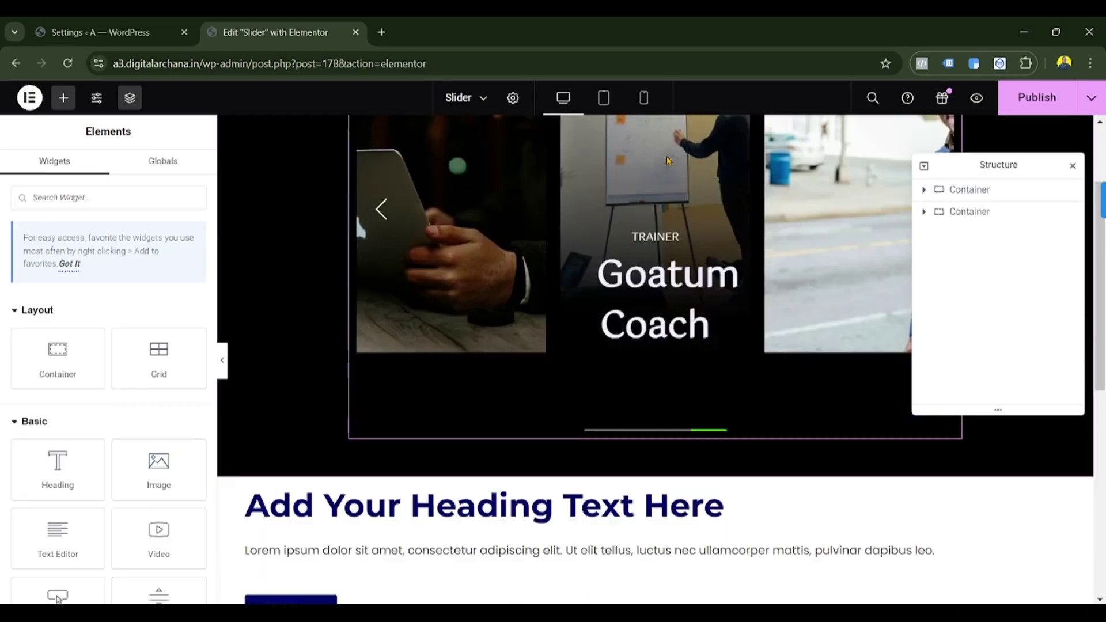
scroll(656, 219, down, 5)
scroll(638, 430, up, 3)
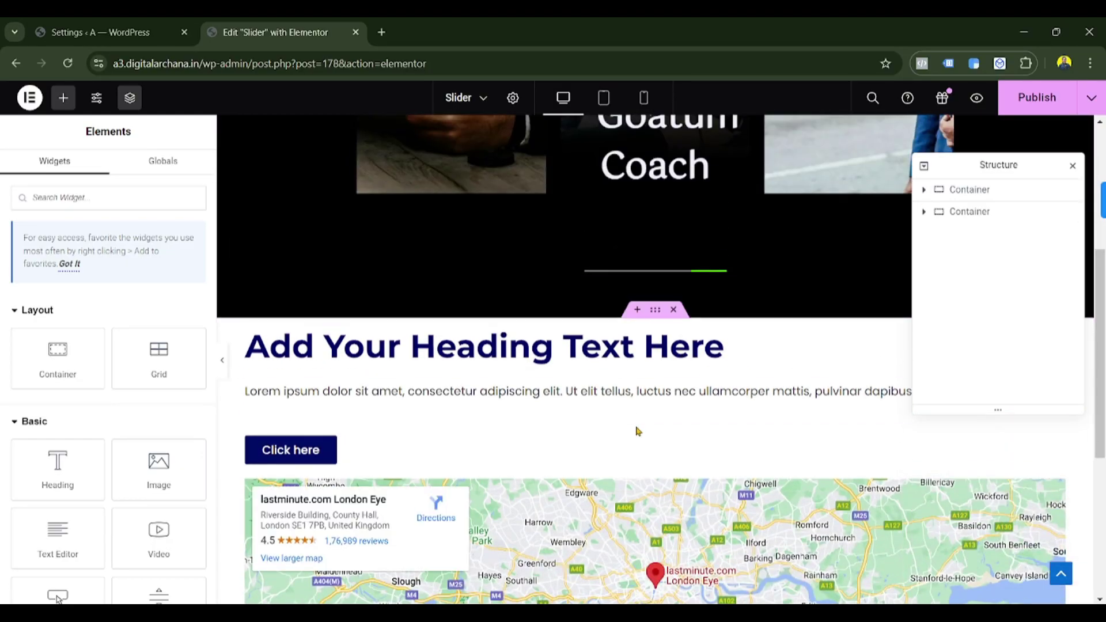
scroll(637, 431, up, 5)
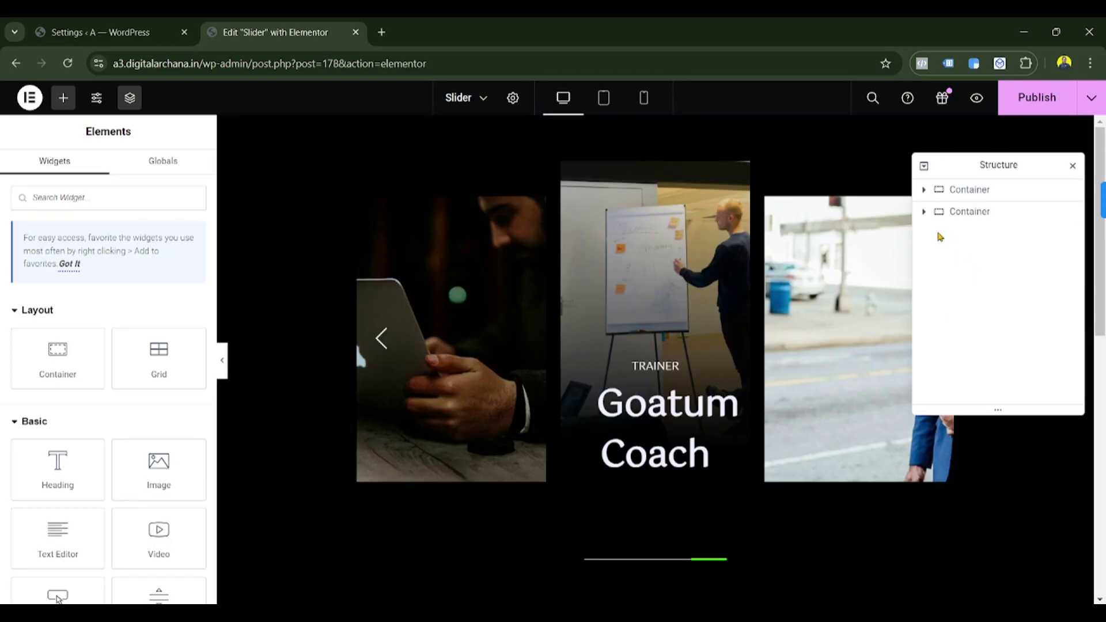
click(924, 189)
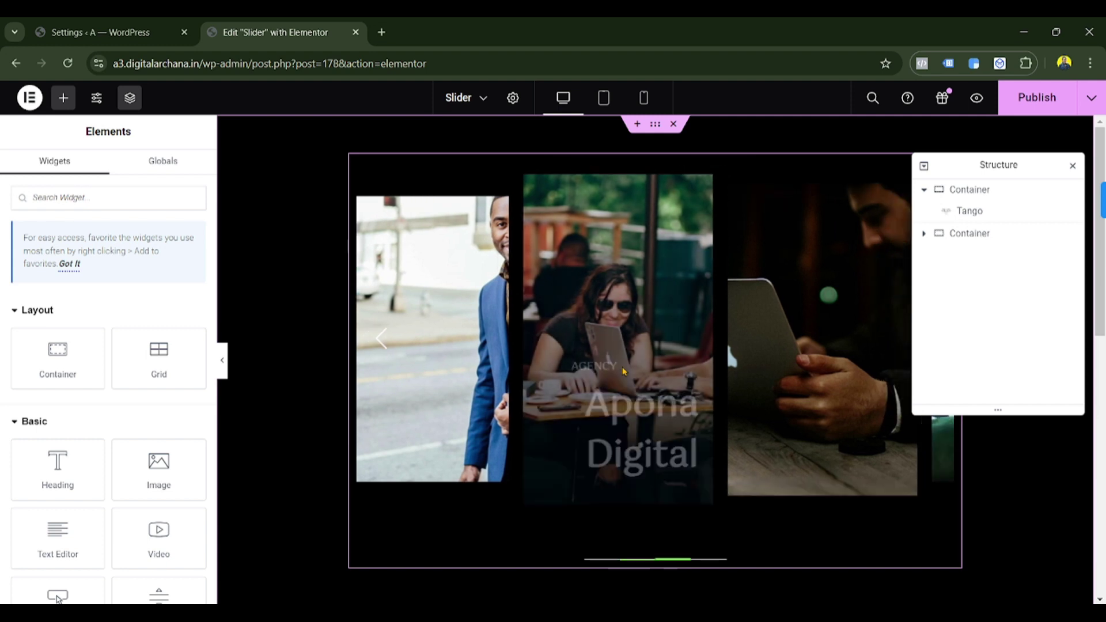
click(931, 233)
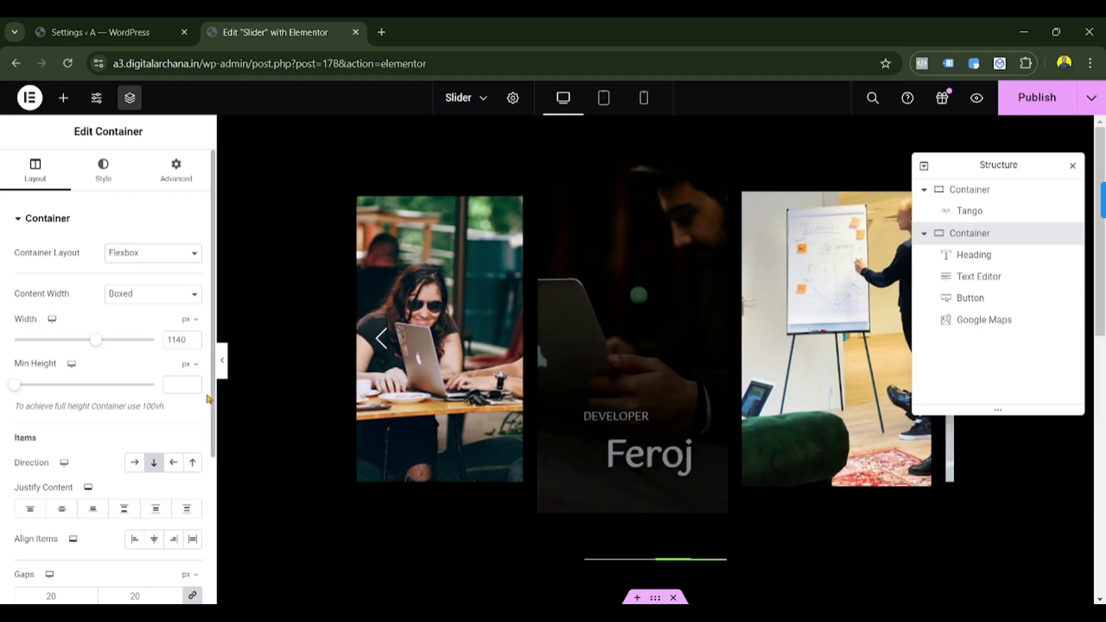
Open the Flexbox and Grid layout choices for a new container below the map section.
scroll(196, 455, down, 4)
scroll(449, 512, down, 6)
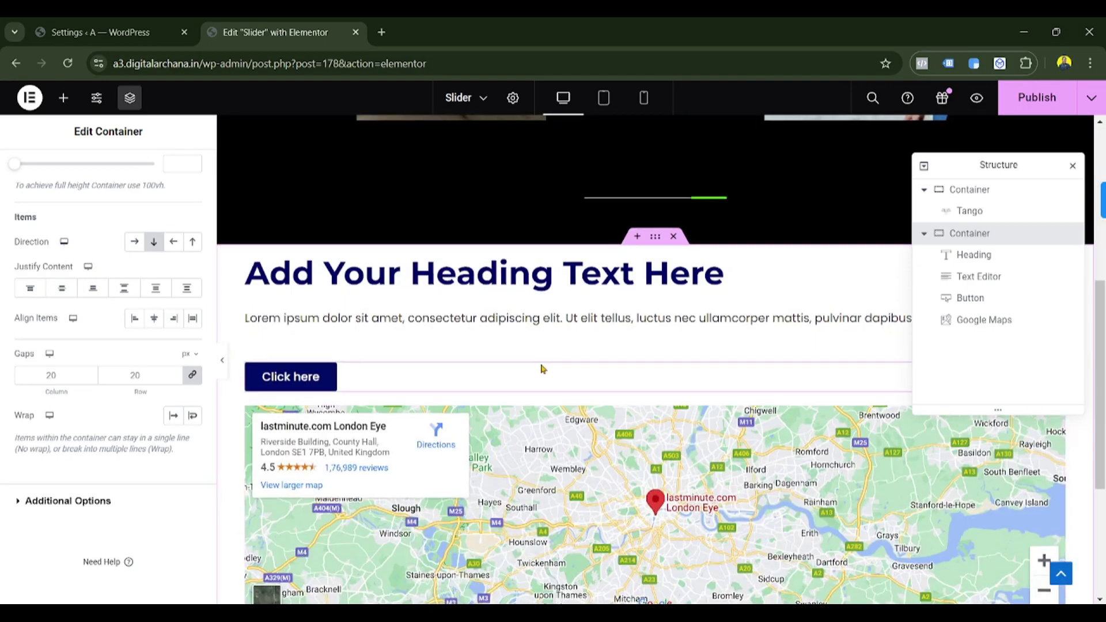
scroll(540, 365, down, 4)
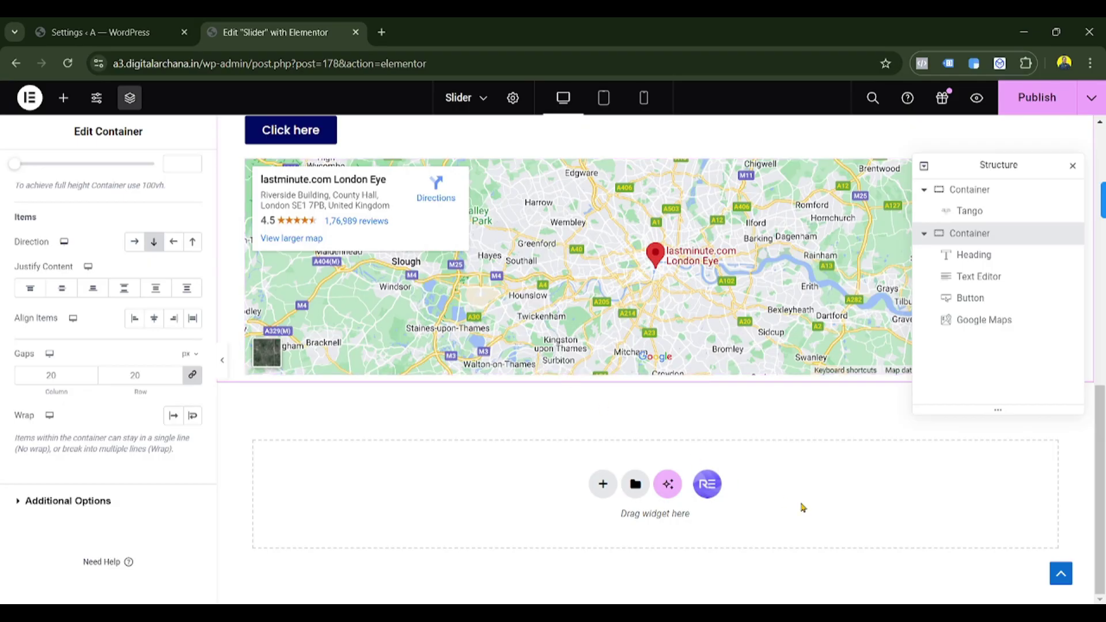
click(604, 488)
scroll(600, 547, down, 1)
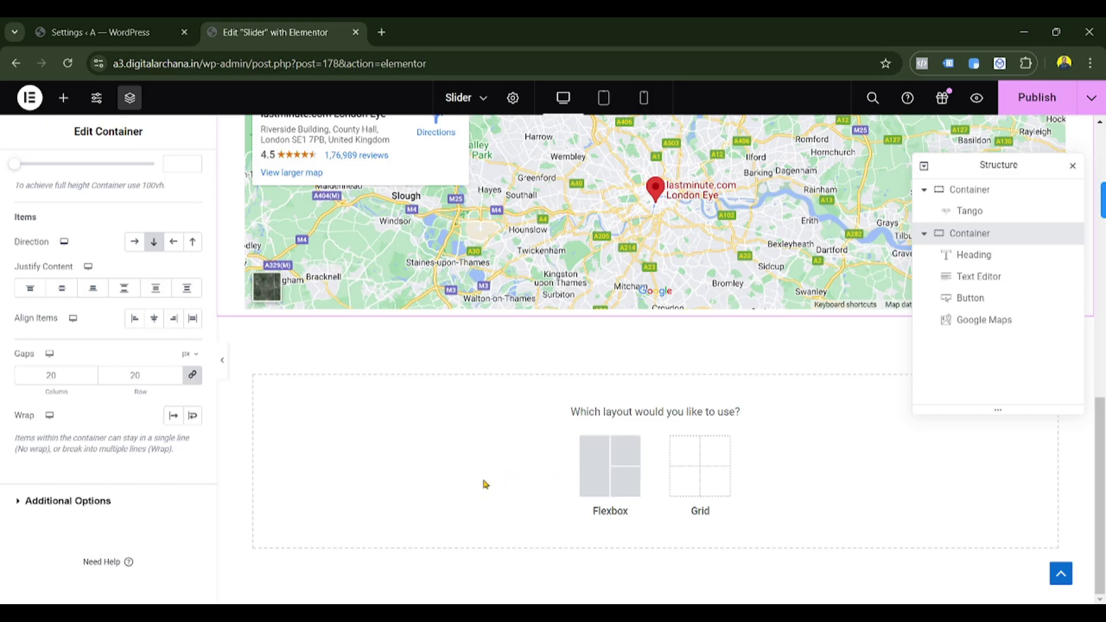
scroll(482, 483, up, 3)
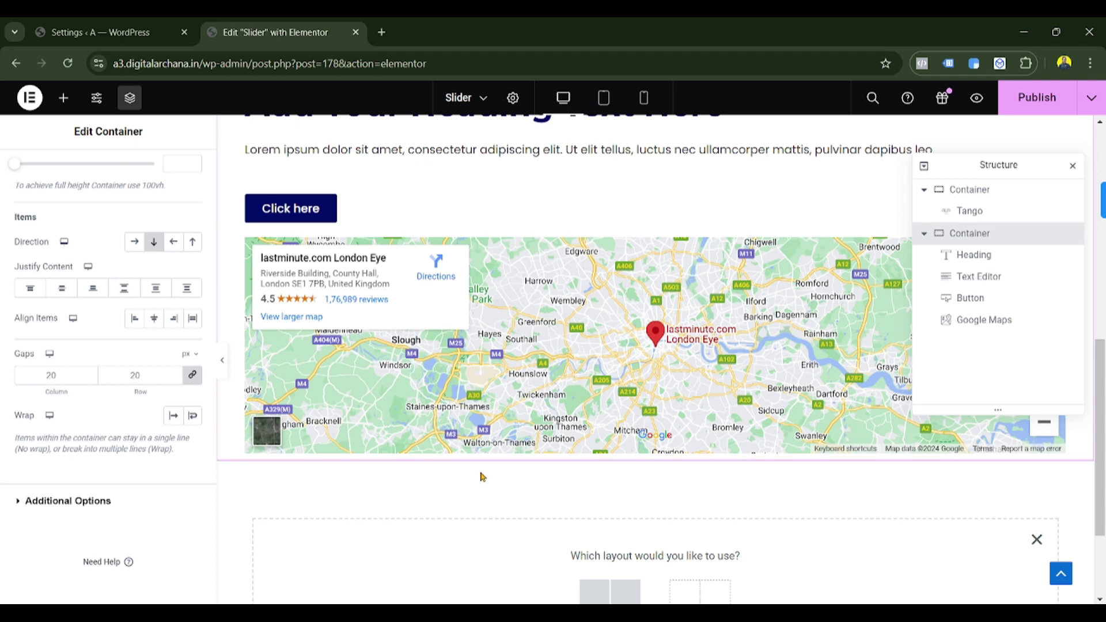
scroll(482, 477, up, 10)
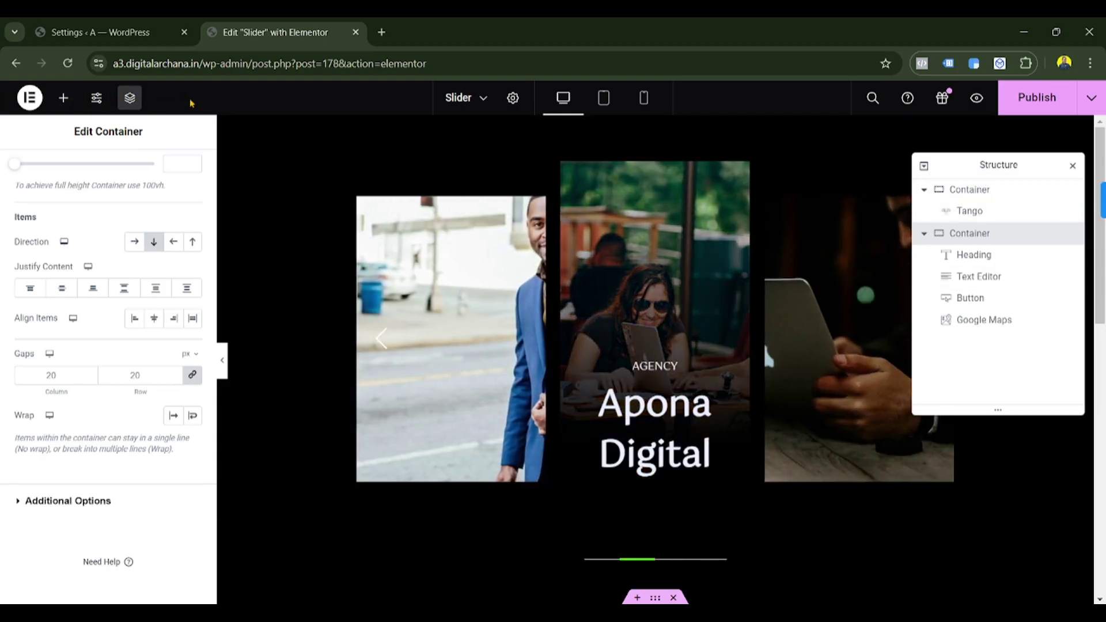
Publish the Slider page and switch the editor to the recent Social Links page.
click(1035, 107)
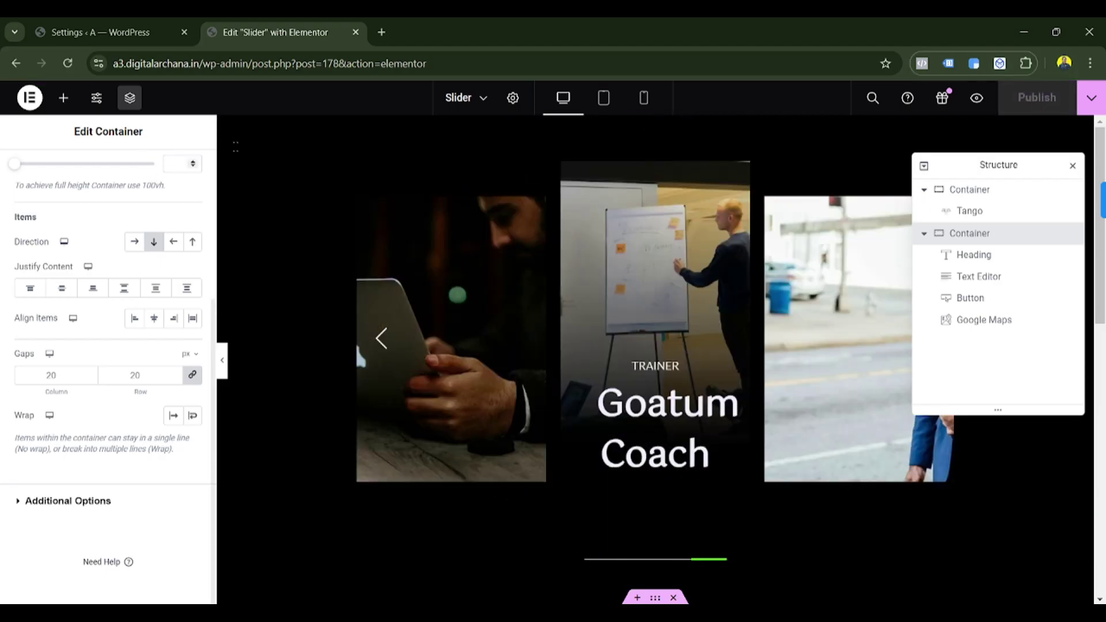
click(489, 104)
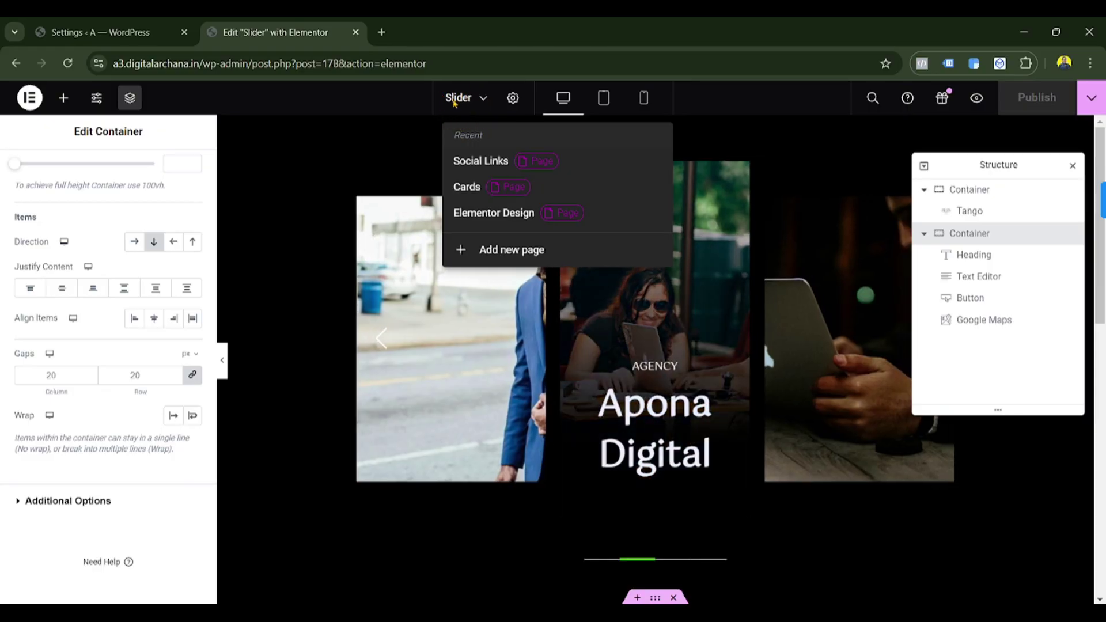
click(478, 166)
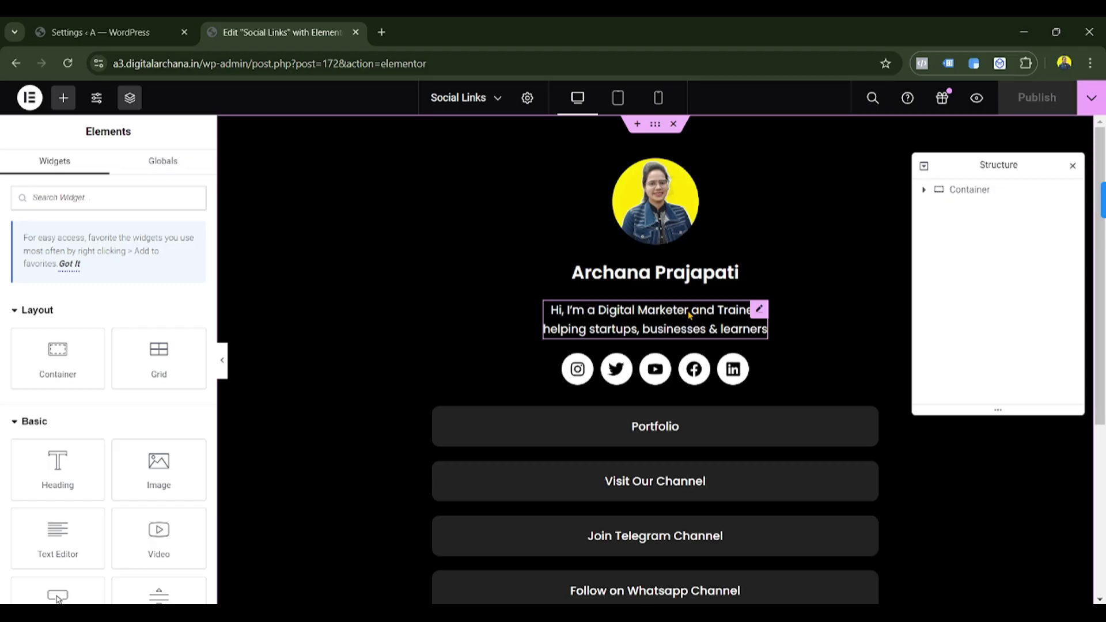
Open the Pages list in the WordPress admin and look through the site's existing pages.
click(144, 28)
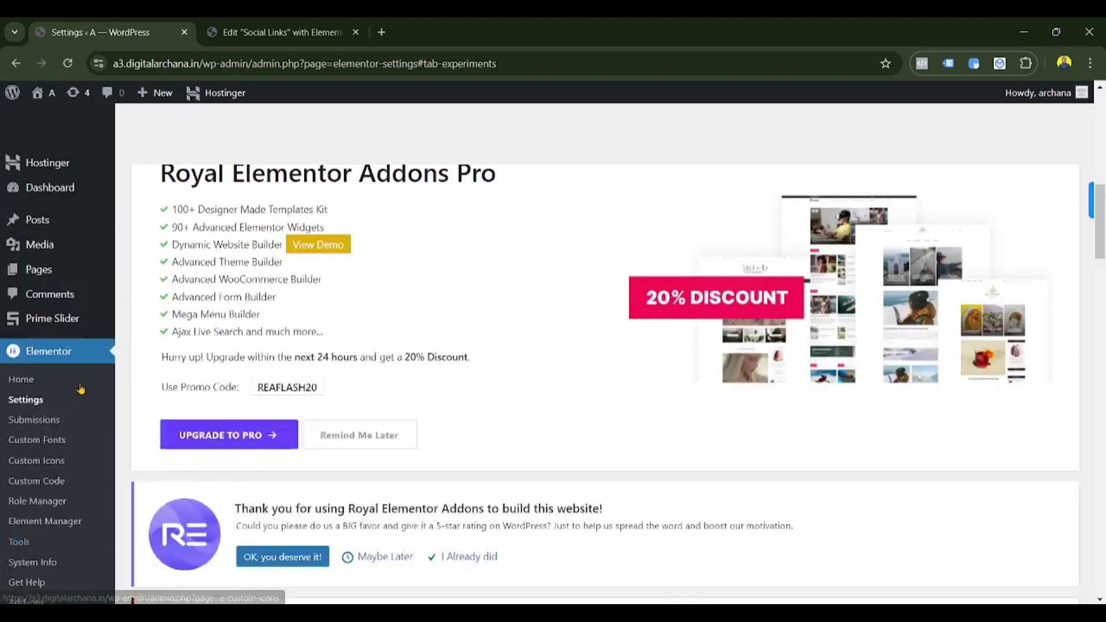
scroll(80, 389, up, 5)
click(39, 231)
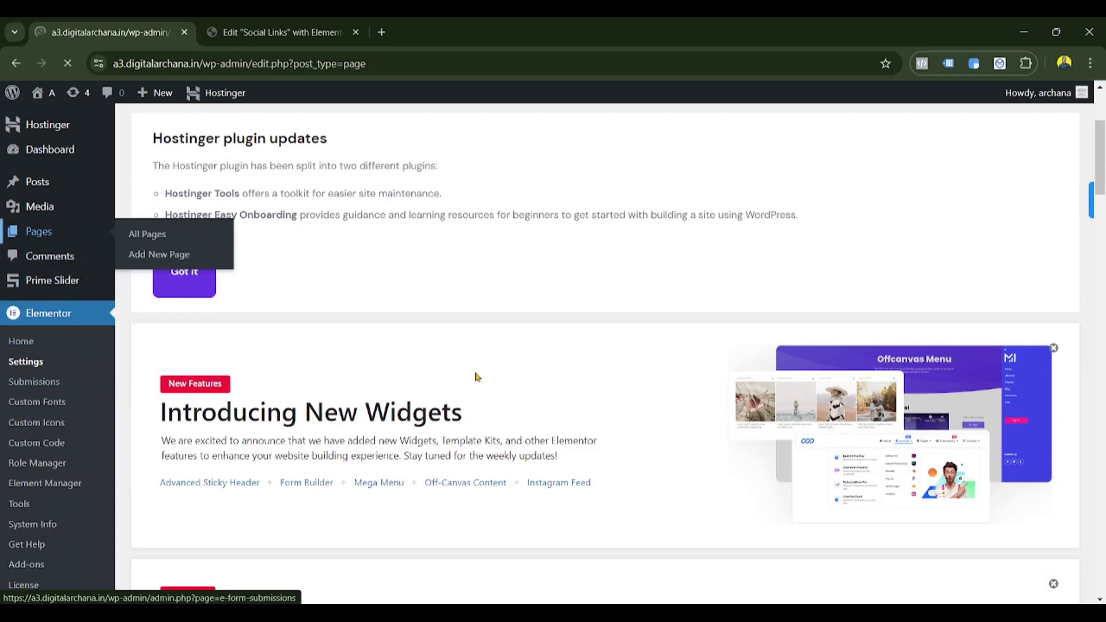
scroll(371, 383, down, 10)
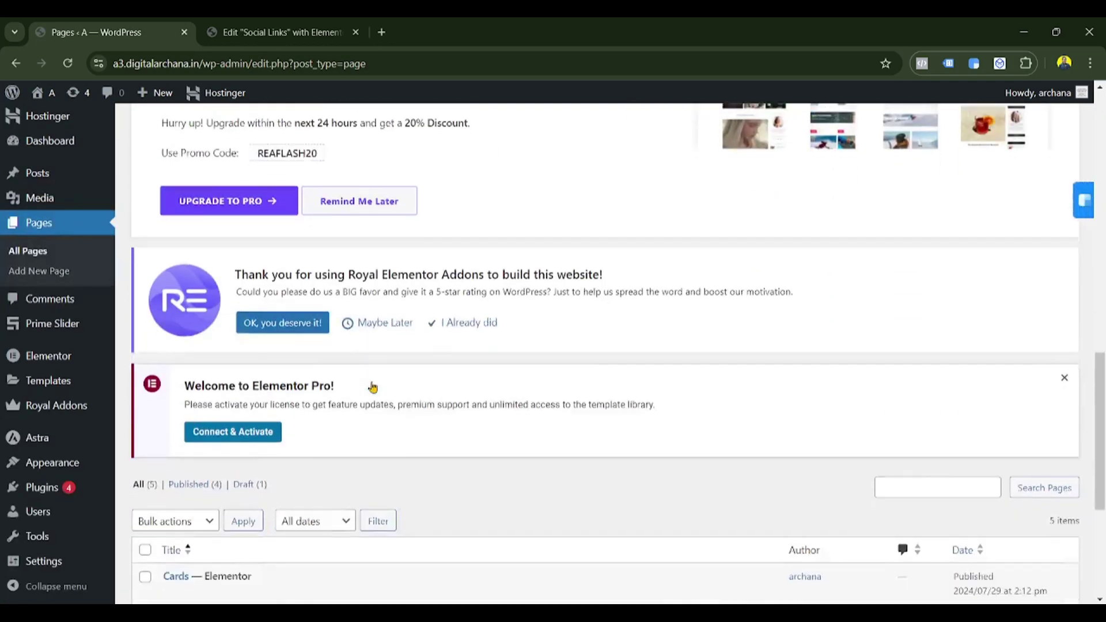
scroll(372, 387, down, 4)
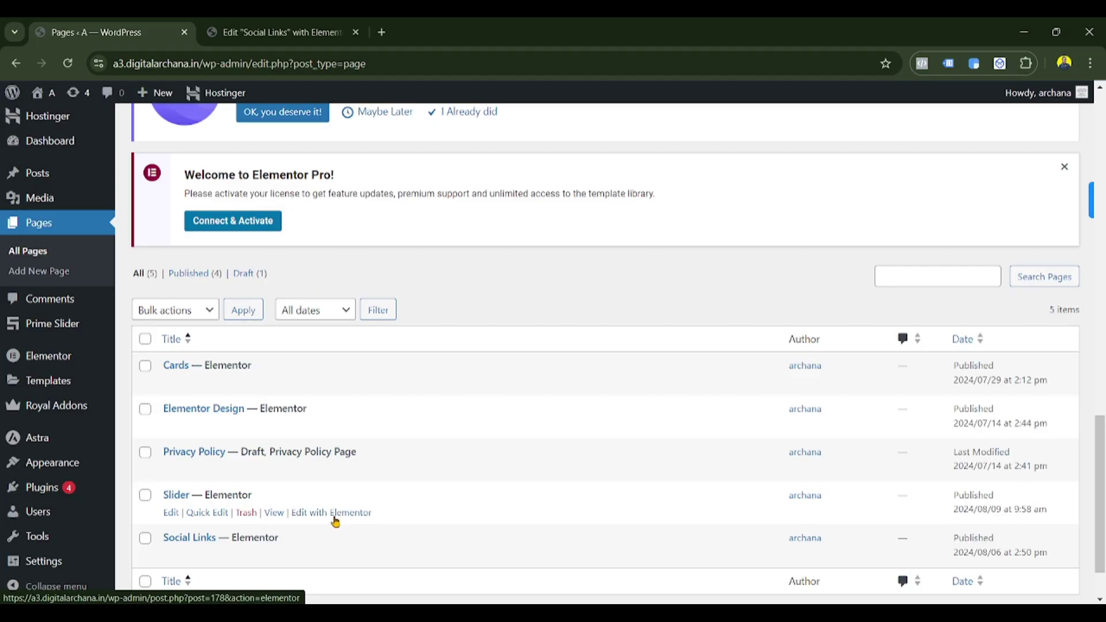
Return to the Elementor editor and switch from Social Links to the recent Elementor Design page.
click(282, 24)
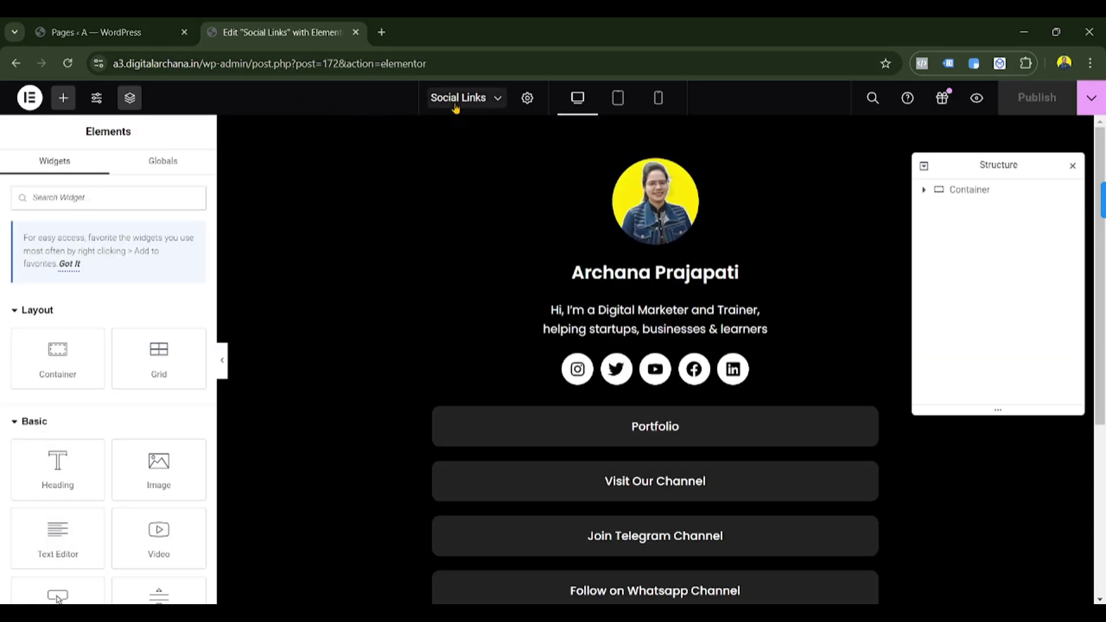
click(475, 108)
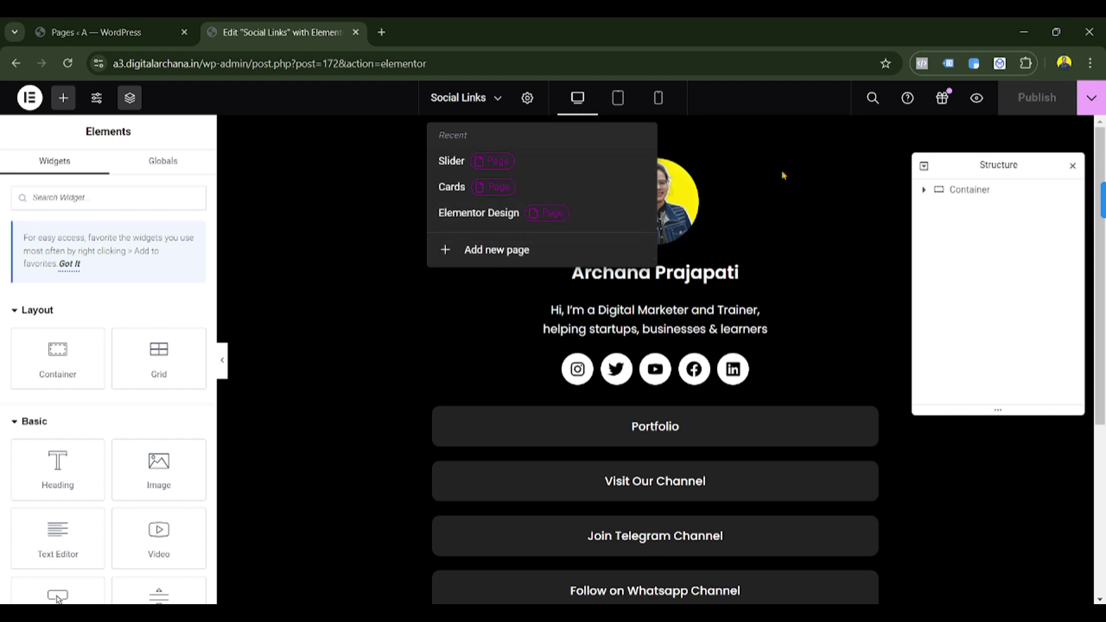
click(476, 214)
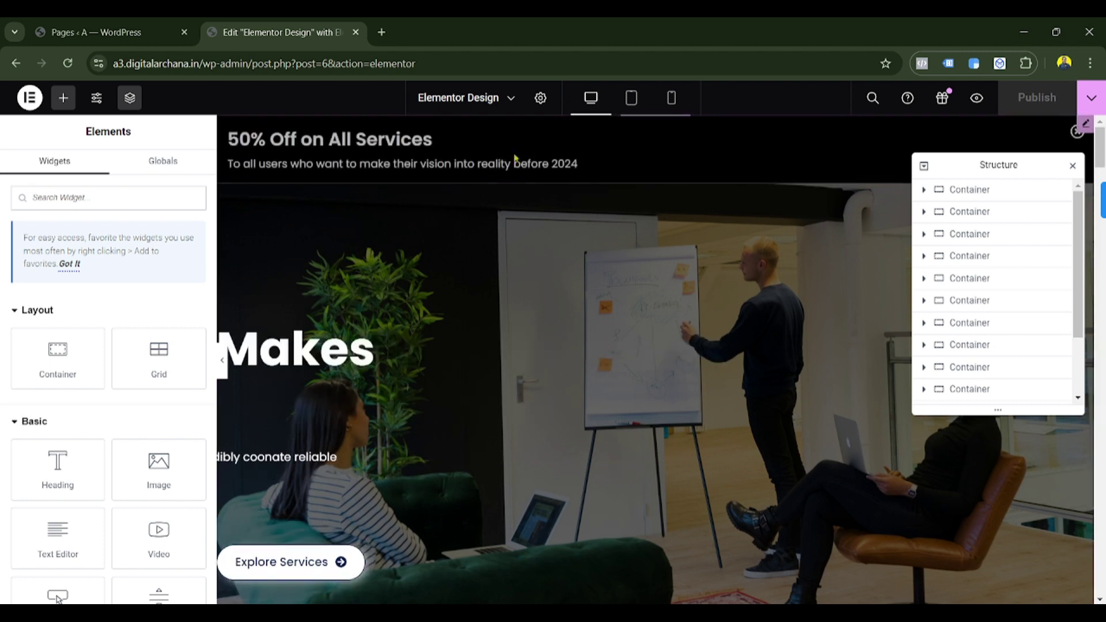
Examine the editor's recent pages and compare them with the Pages list in the WordPress admin.
click(488, 100)
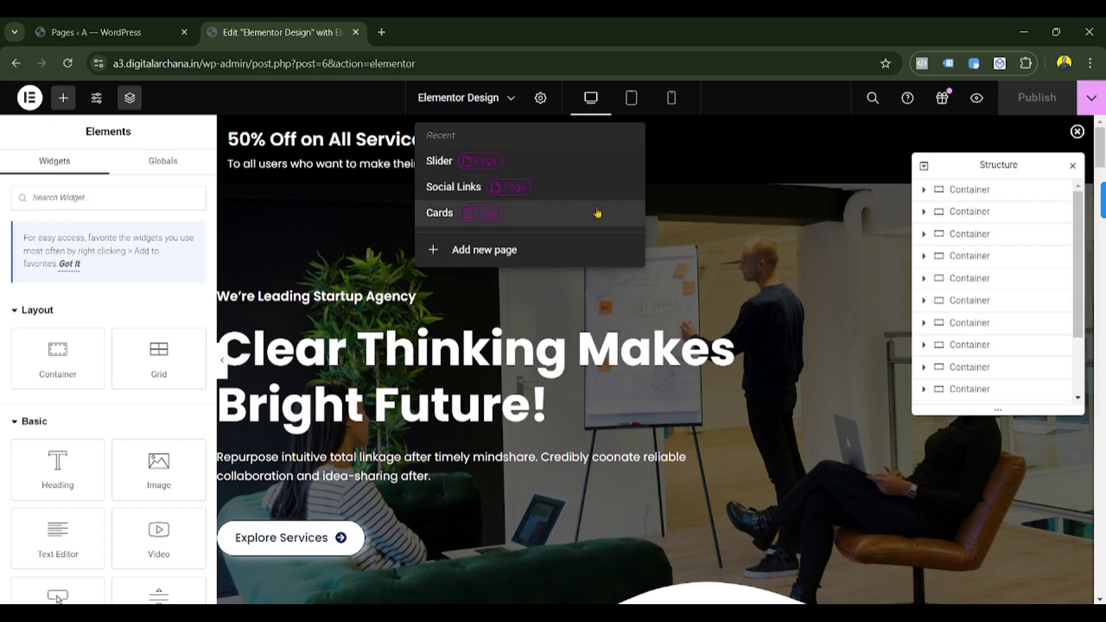
click(444, 104)
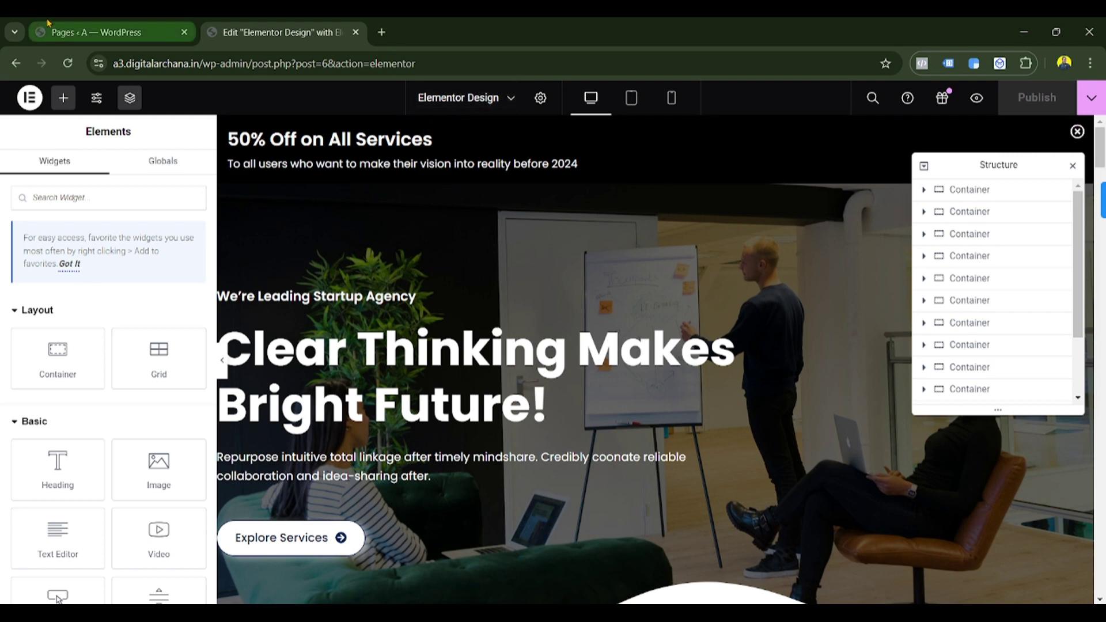
click(98, 32)
scroll(380, 421, down, 2)
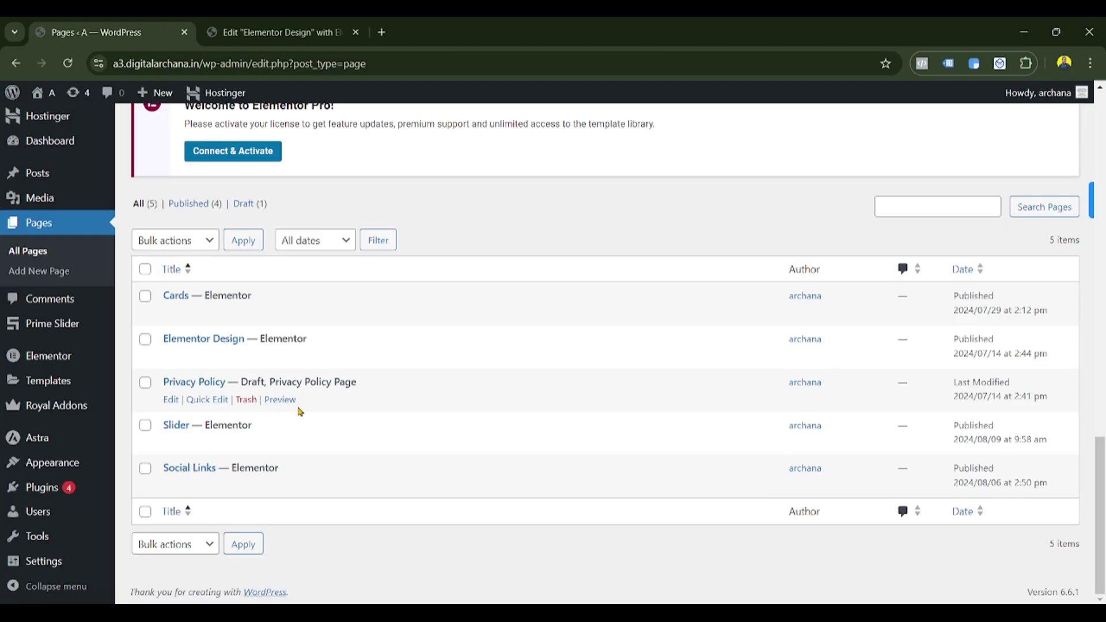
Compare the editor's recent pages with the WordPress Pages list, and switch the editor from Elementor Design to the Slider page.
click(274, 33)
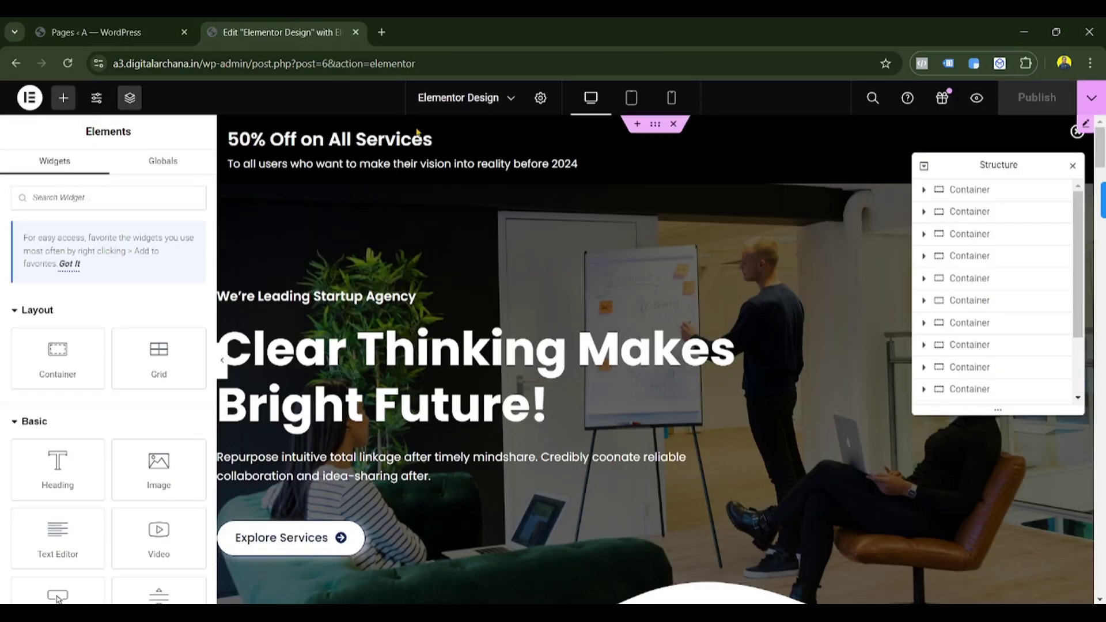
click(489, 98)
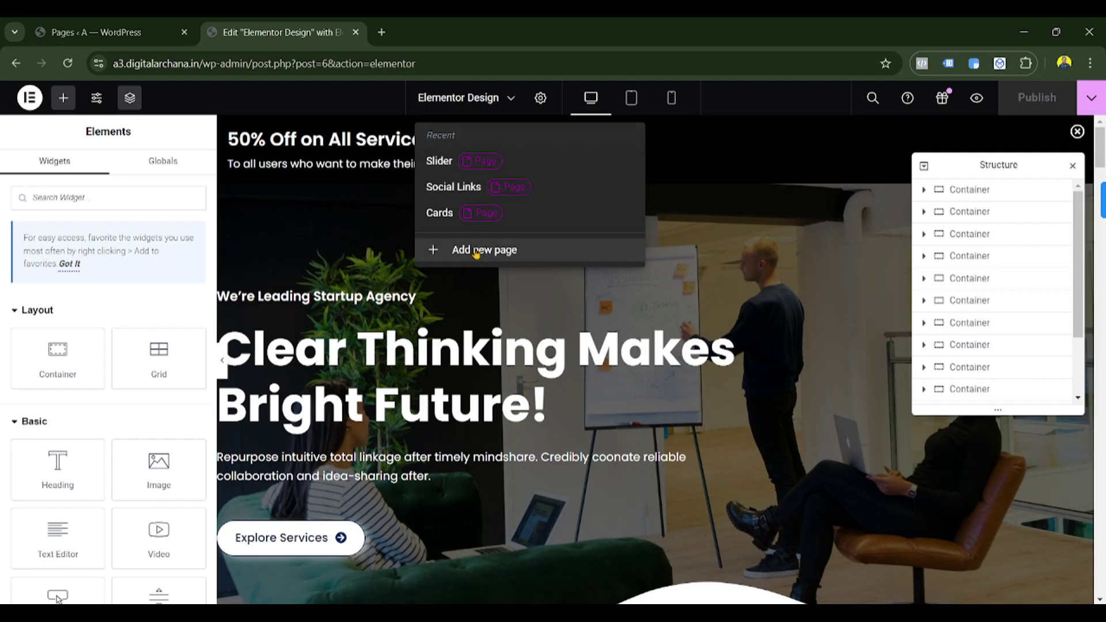
click(98, 32)
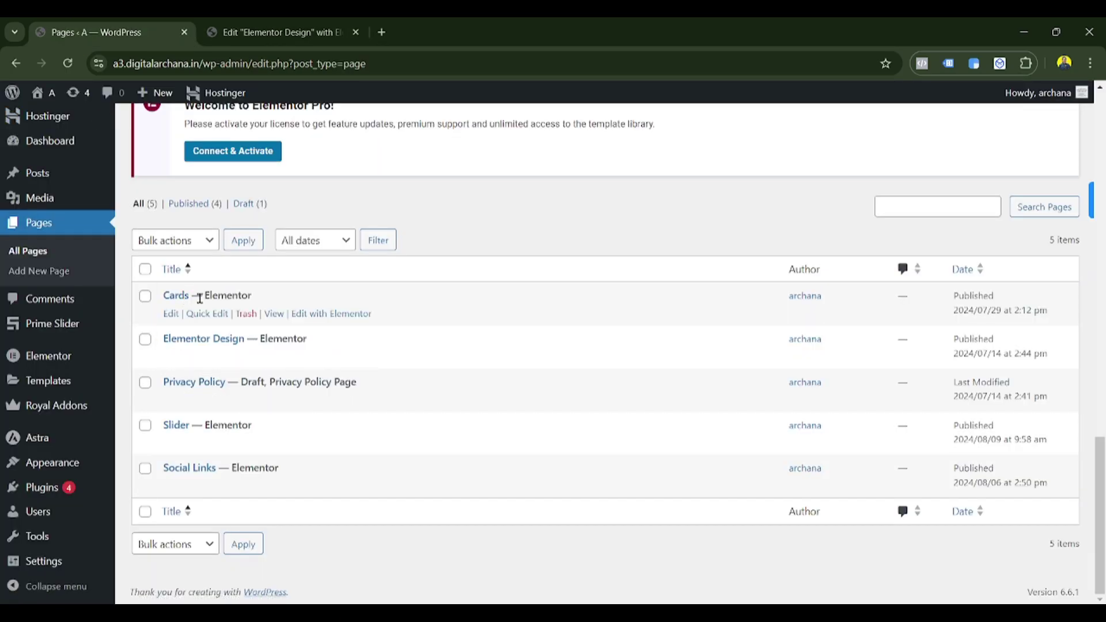
mouse_move(320, 362)
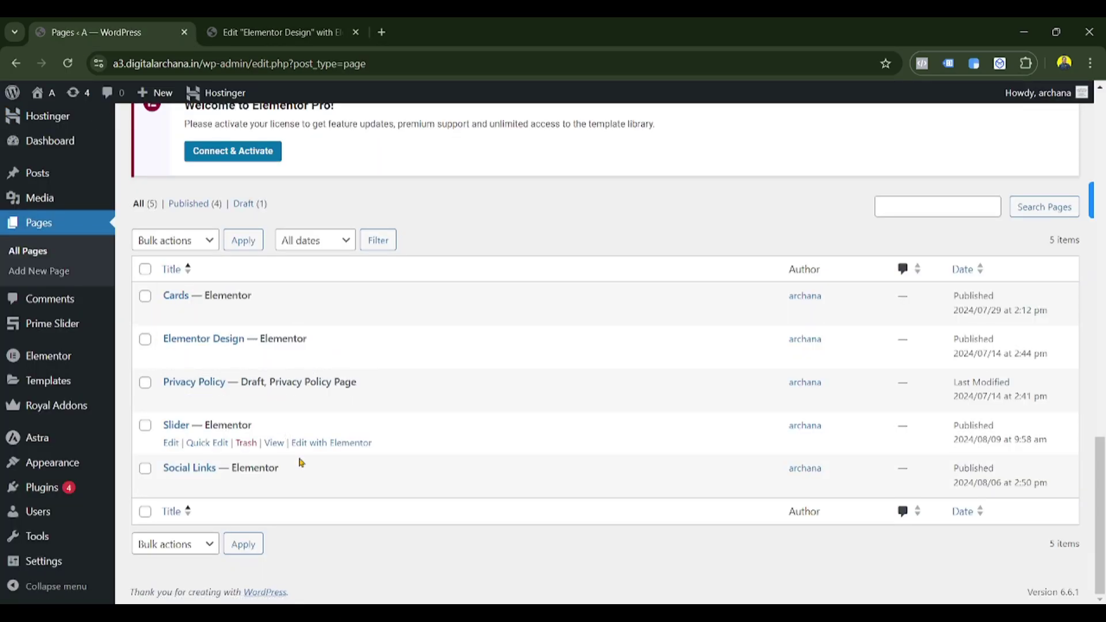
click(255, 23)
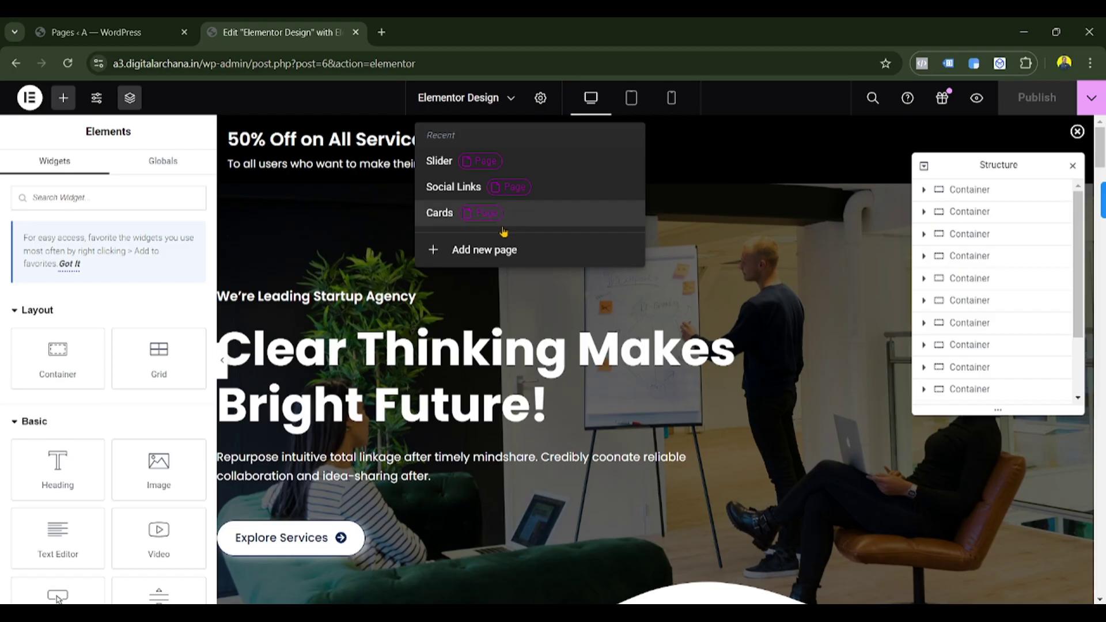
click(451, 162)
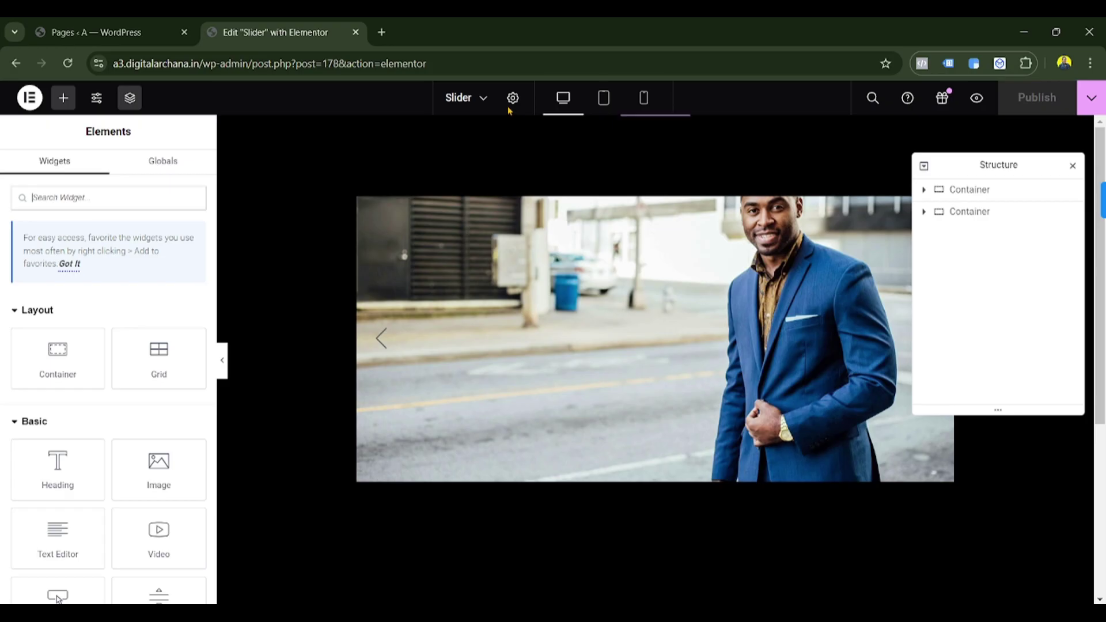
Change the page's title to "Slider 1" in its Page Settings.
click(511, 102)
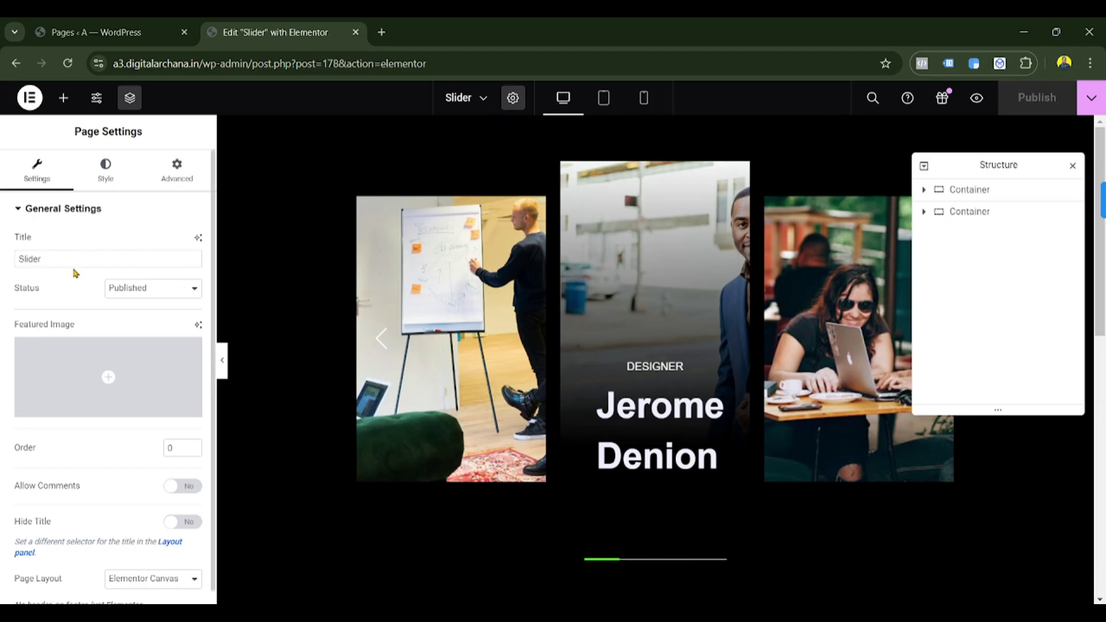
drag(60, 258, 2, 258)
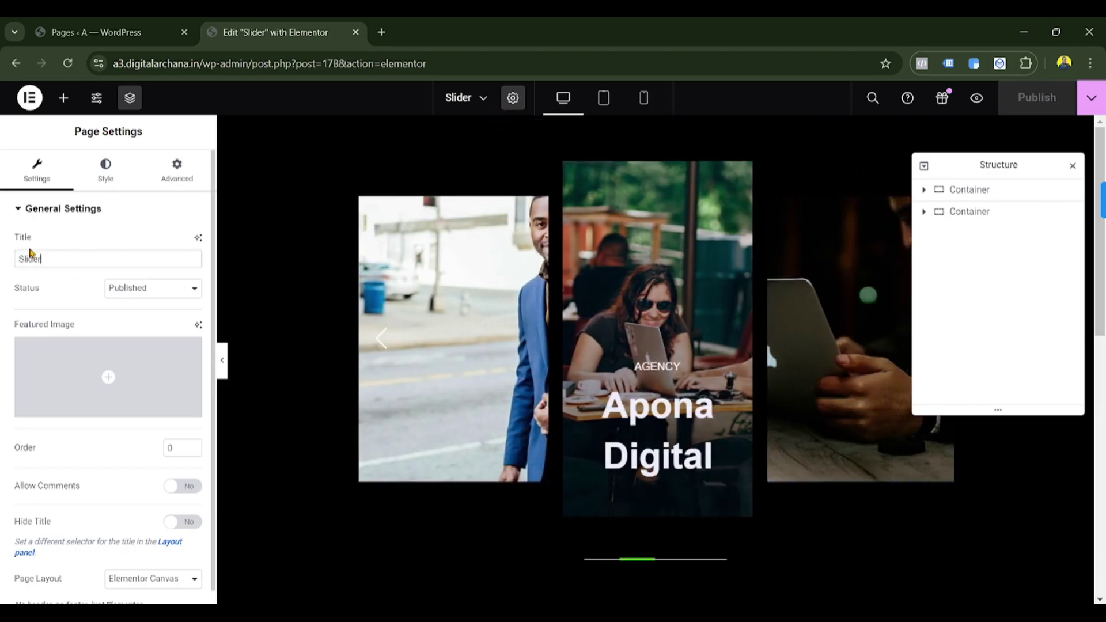
key(End)
text(1)
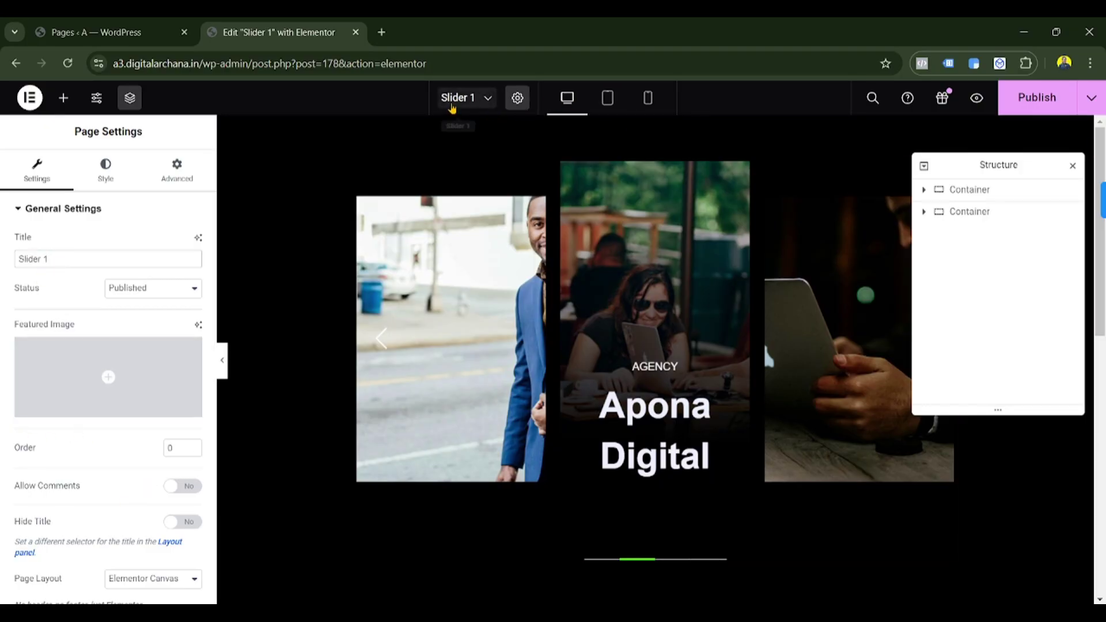
Set pexels-nappy-936043.jpg from the Media Library as the page's featured image.
click(109, 380)
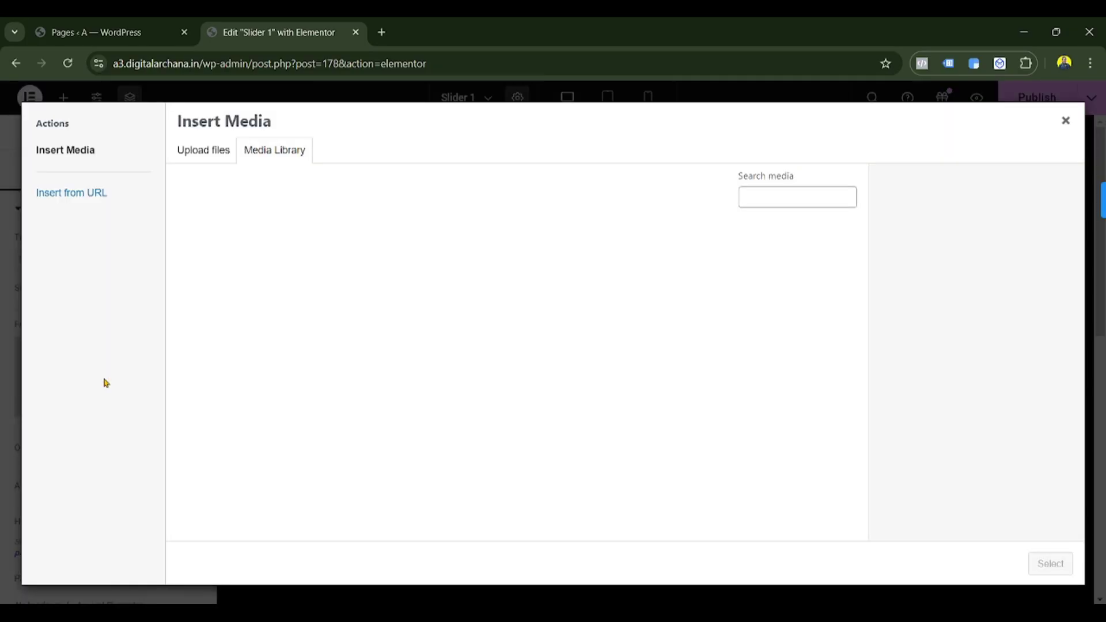
click(339, 310)
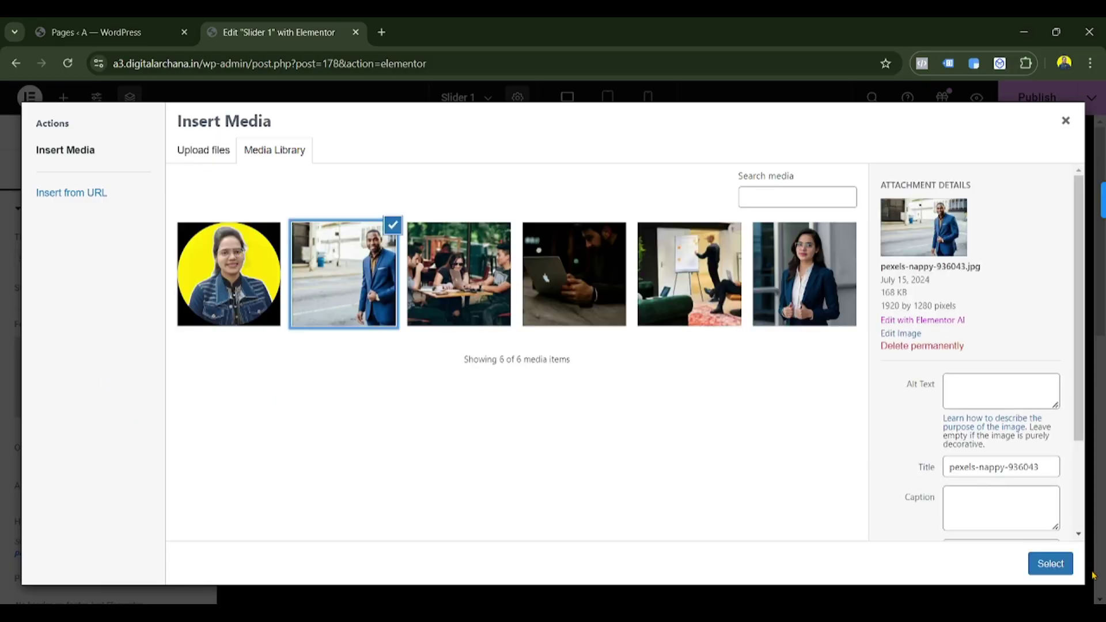
click(1049, 564)
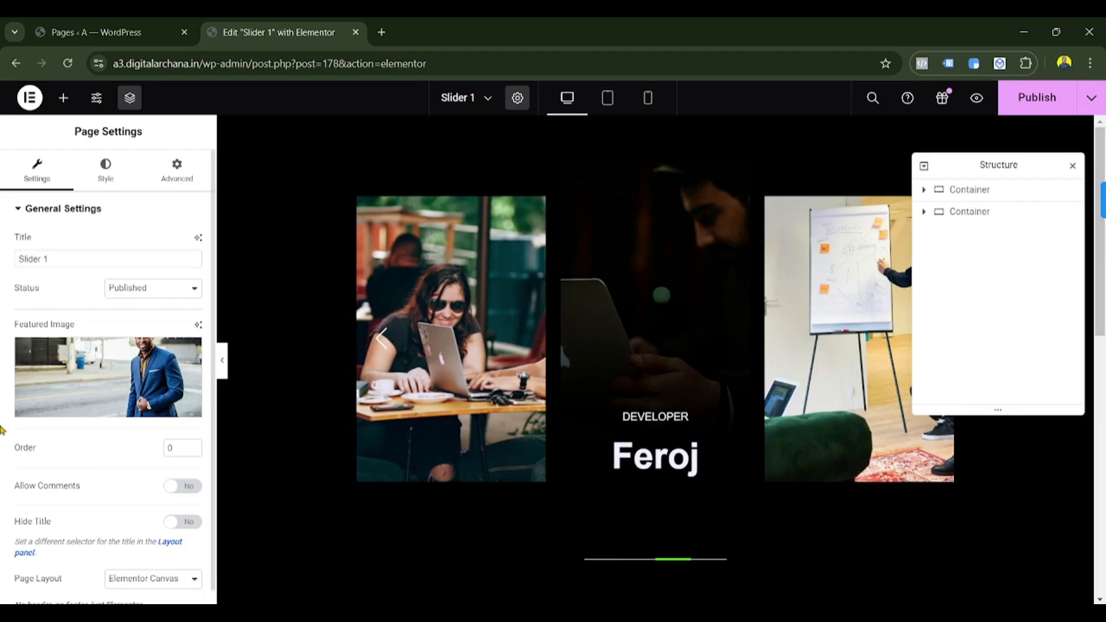
Examine the page's status and layout options, its body style settings and its advanced custom CSS settings.
click(147, 294)
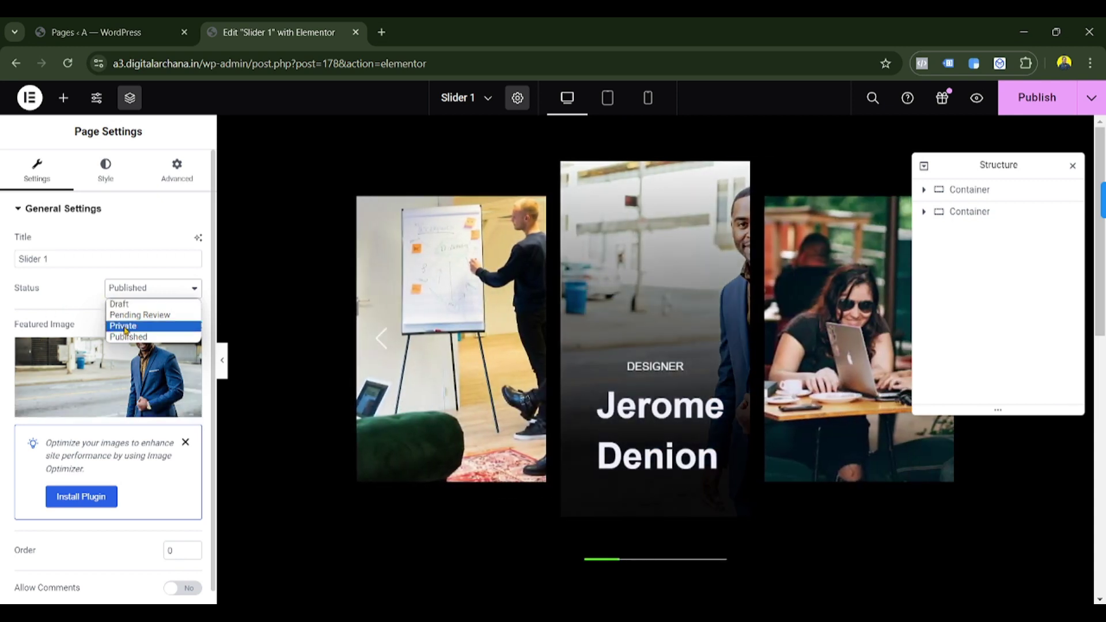
scroll(138, 392, down, 2)
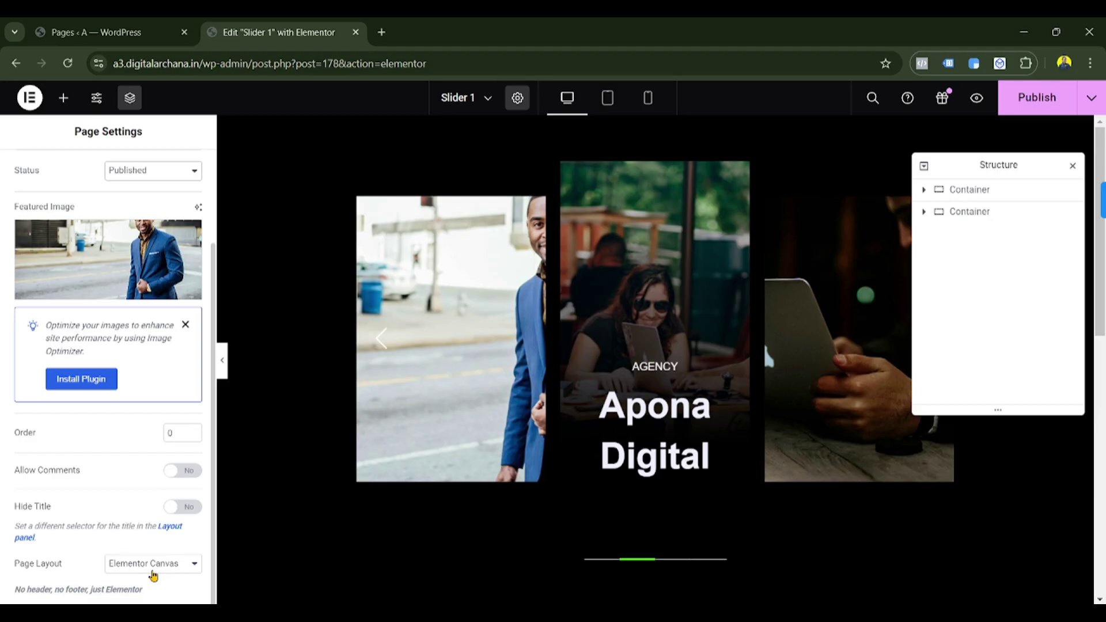
click(151, 571)
click(74, 563)
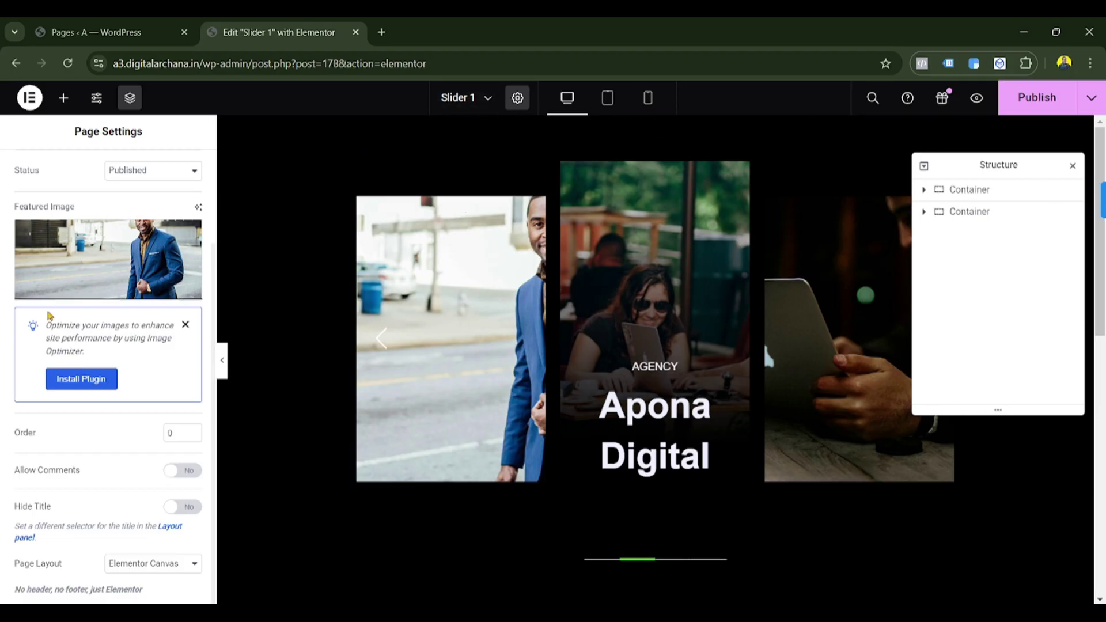
scroll(49, 316, up, 3)
click(99, 185)
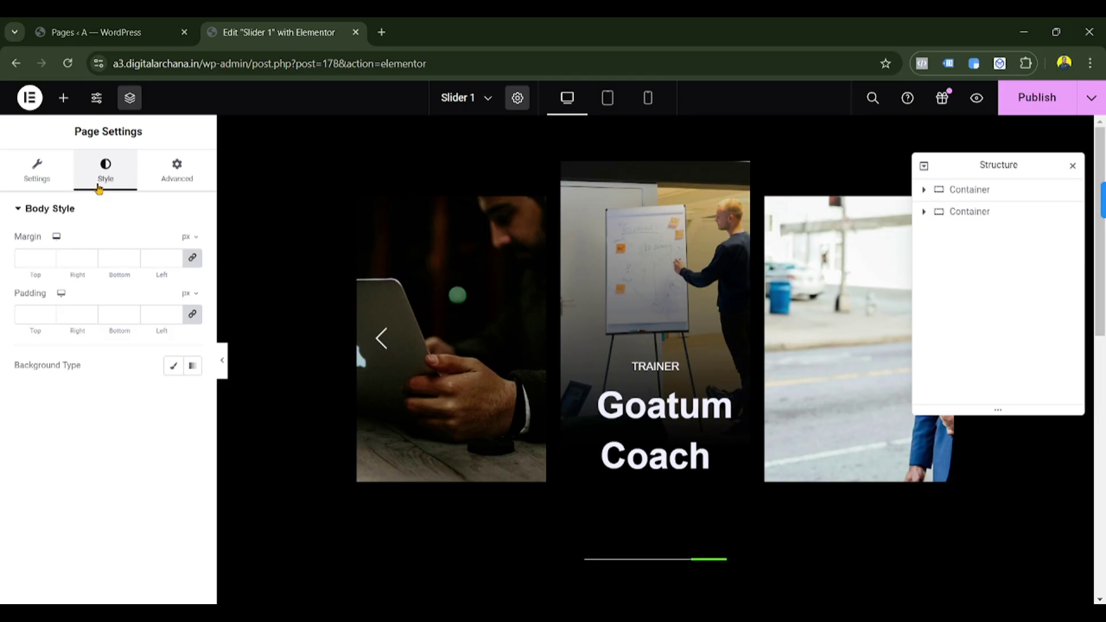
click(164, 185)
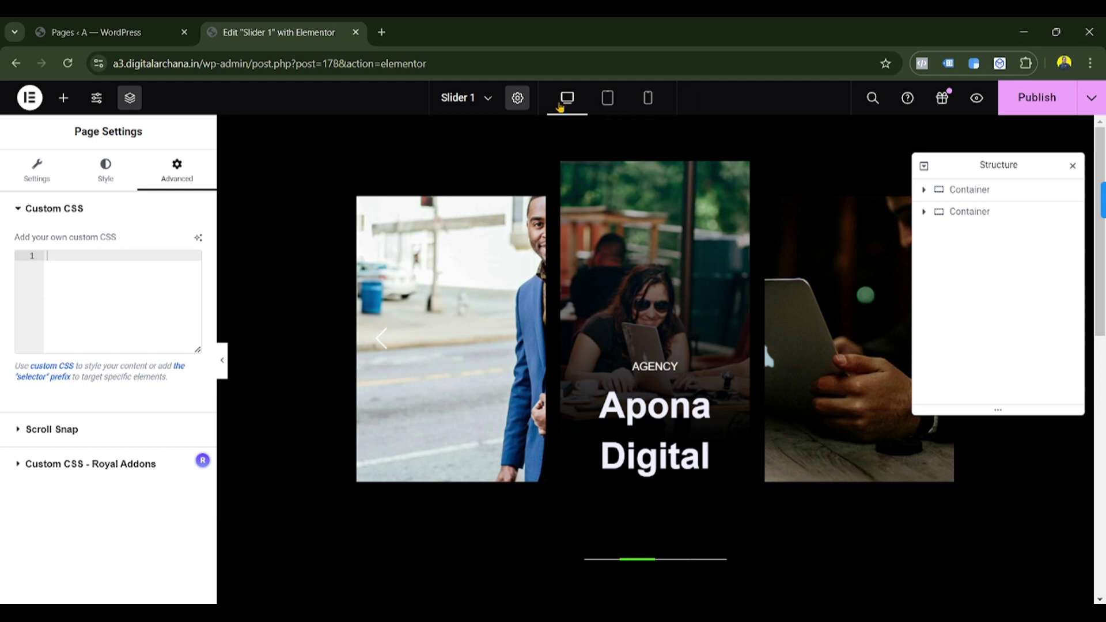
Return to the general page settings and publish the Slider 1 page in desktop view.
click(517, 97)
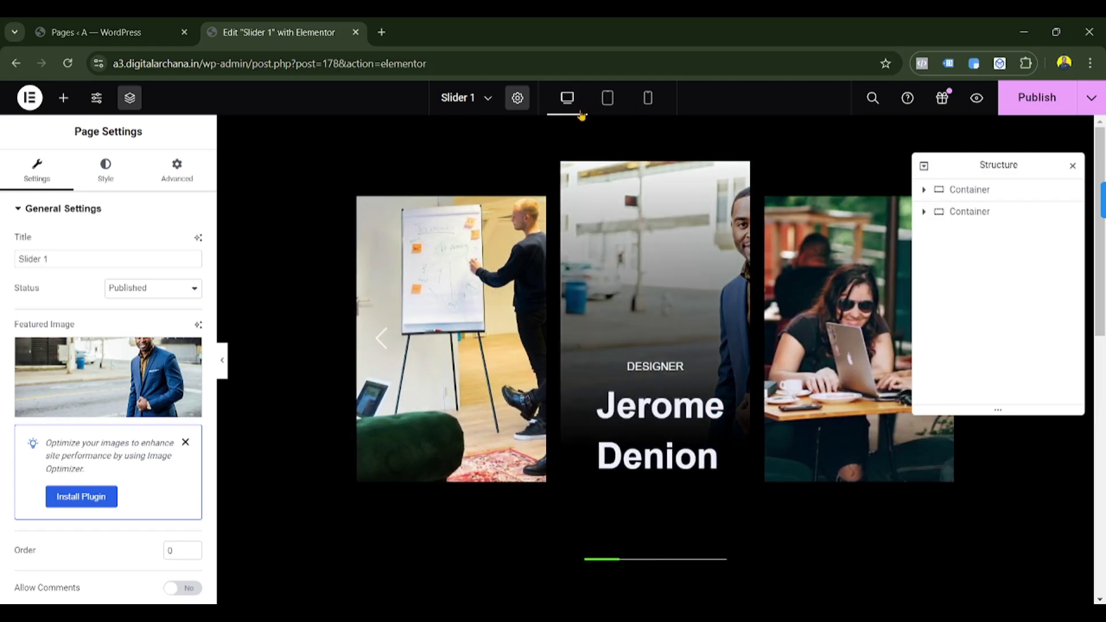
click(568, 99)
click(1013, 95)
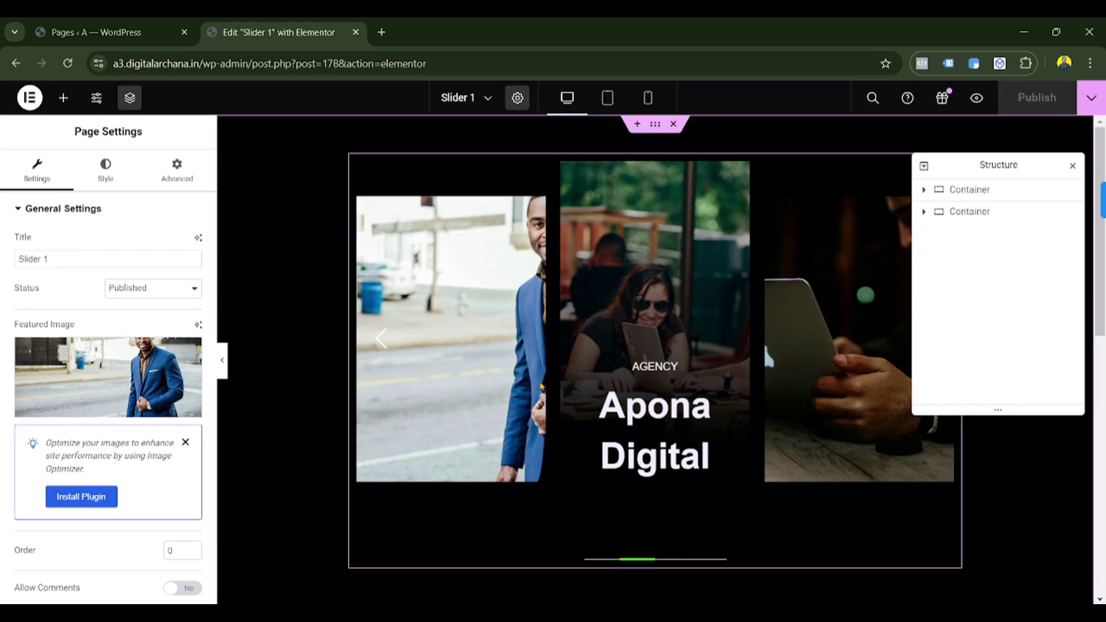
Check how the Slider 1 page looks in the tablet and mobile responsive views.
click(607, 97)
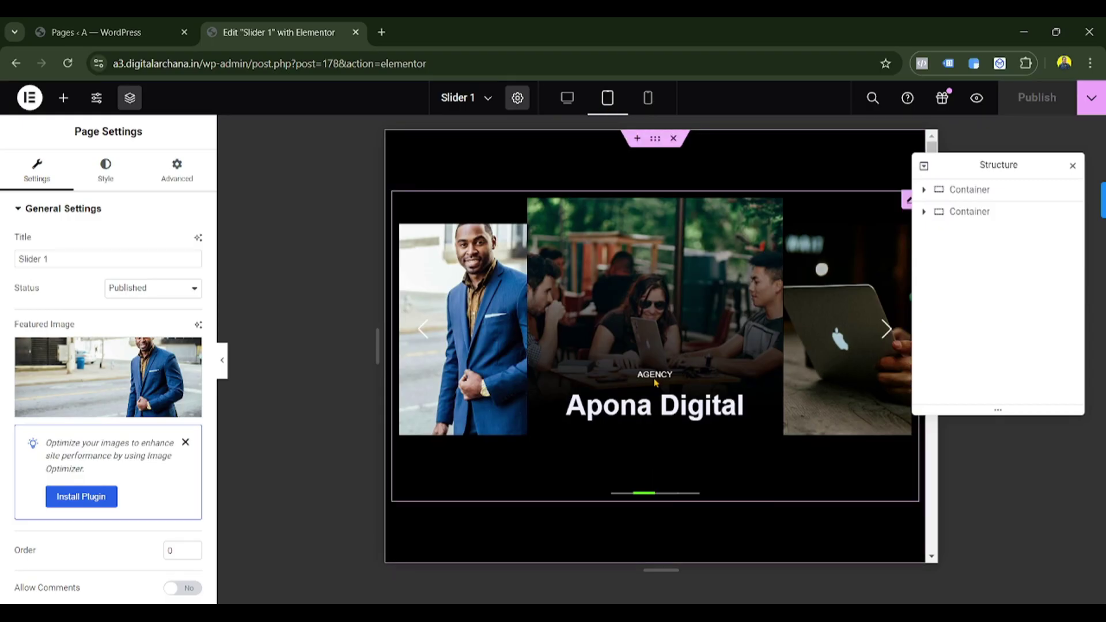
scroll(720, 449, down, 3)
scroll(668, 299, up, 3)
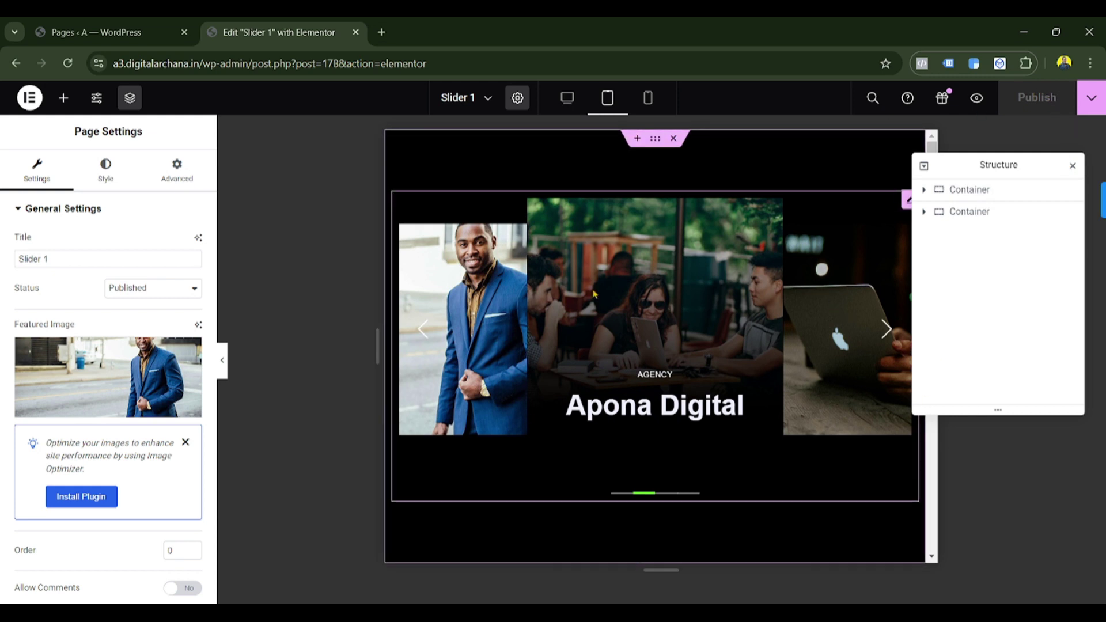
click(651, 108)
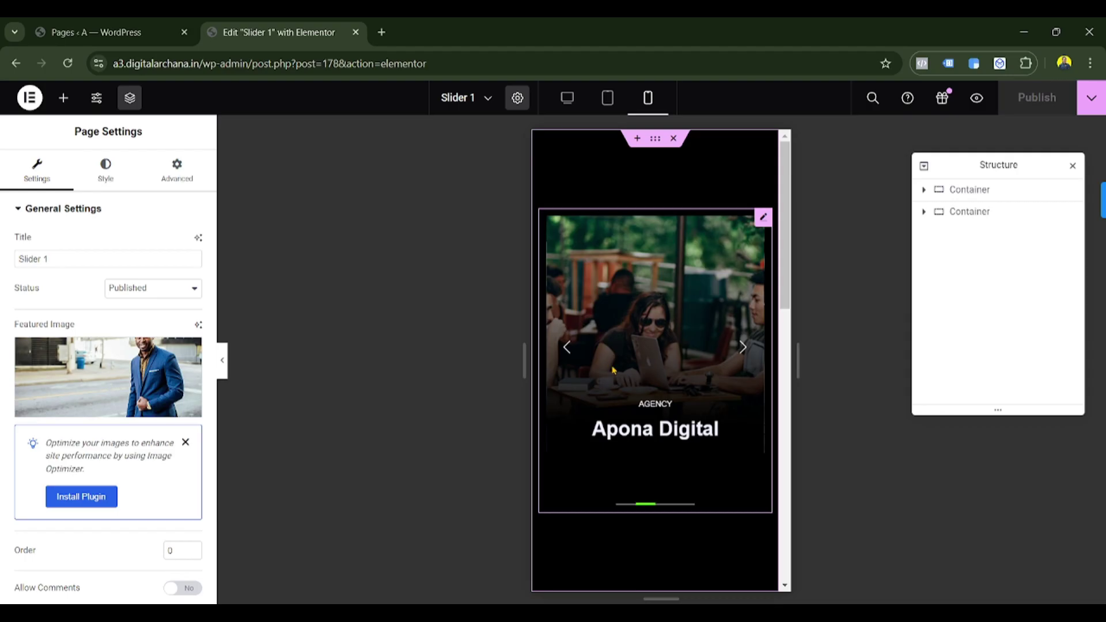
scroll(83, 486, down, 2)
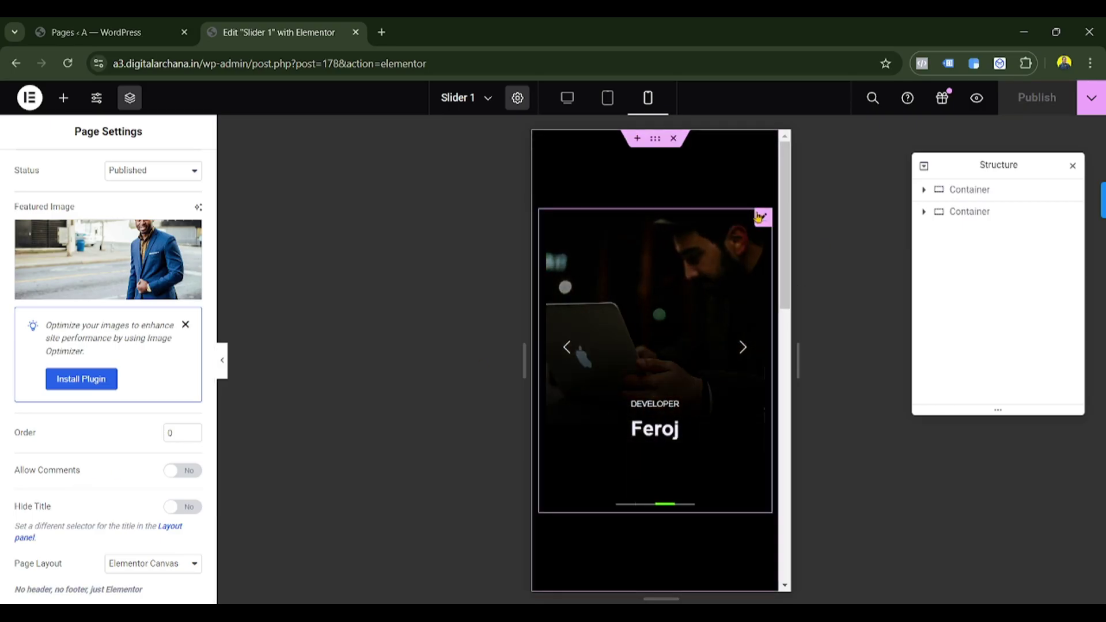
Open the Tango slider widget for editing and review its Additional Options and Slider Settings.
click(762, 219)
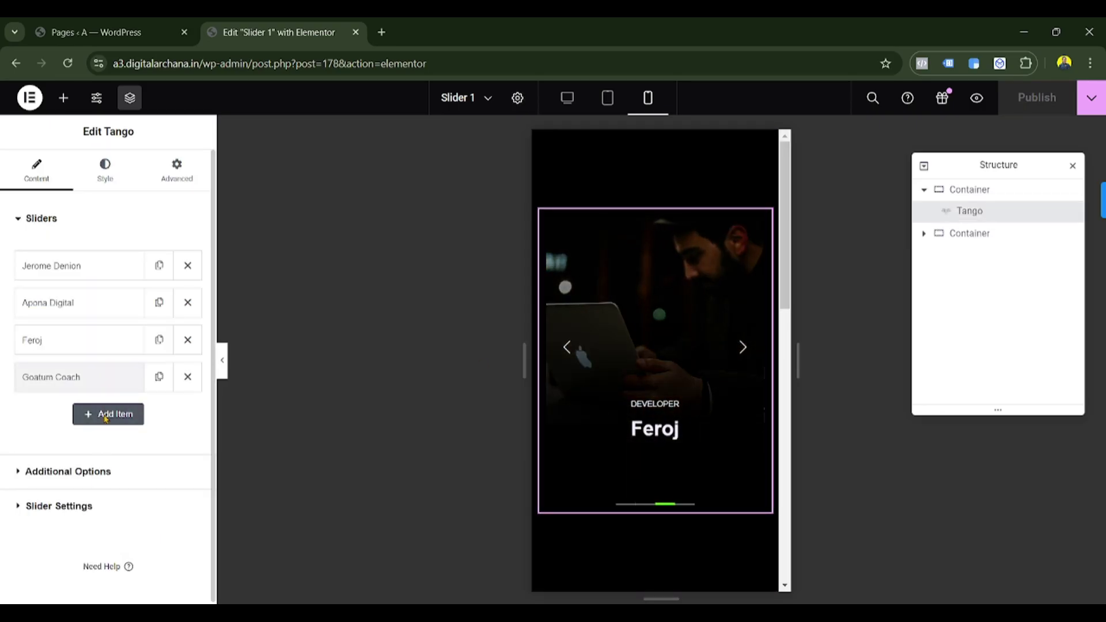
click(104, 472)
scroll(130, 495, down, 5)
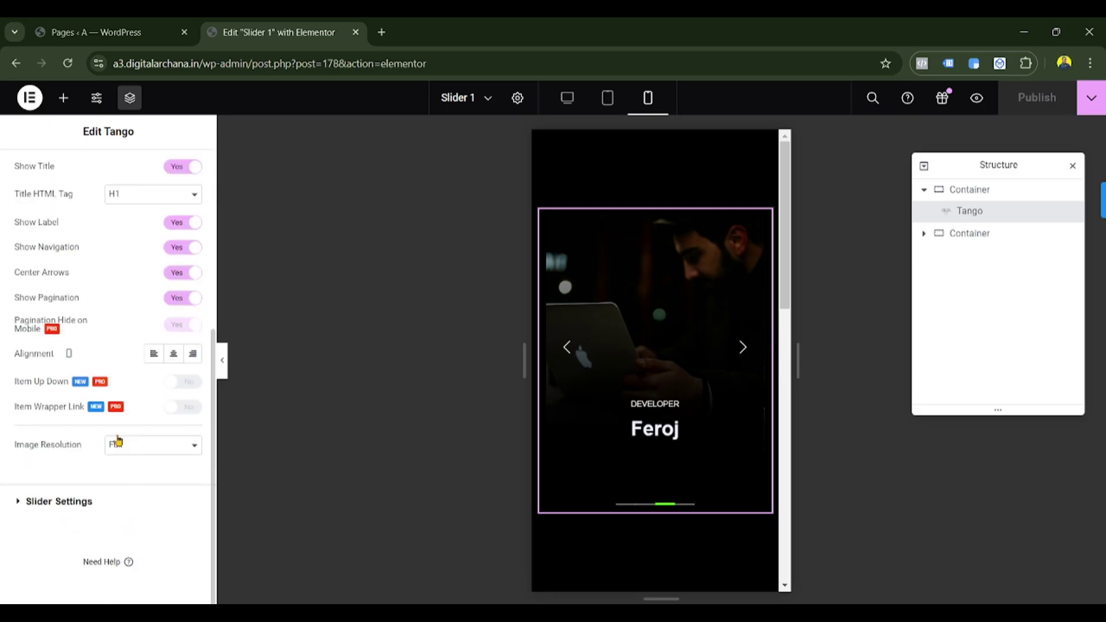
click(93, 503)
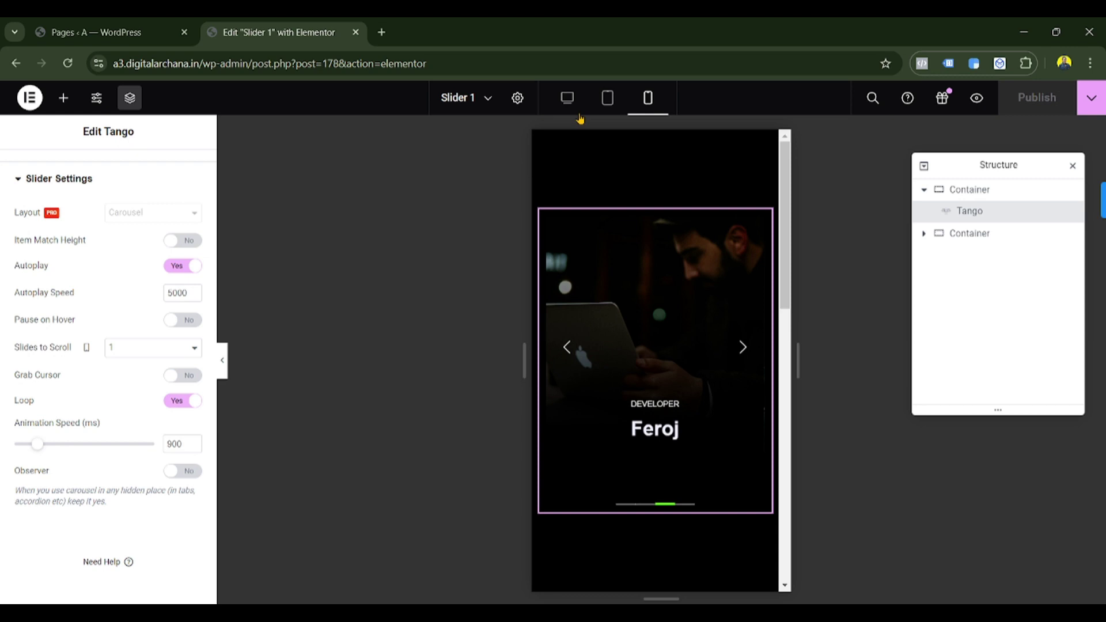
Search the Finder for "head", and replace that search with "card".
click(874, 98)
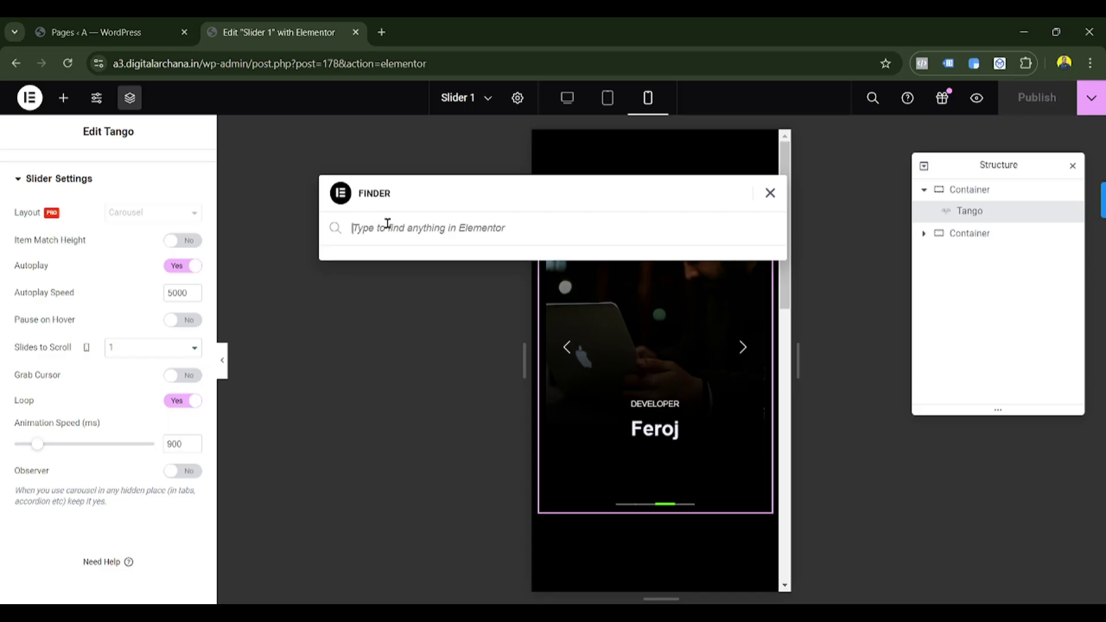
text(head)
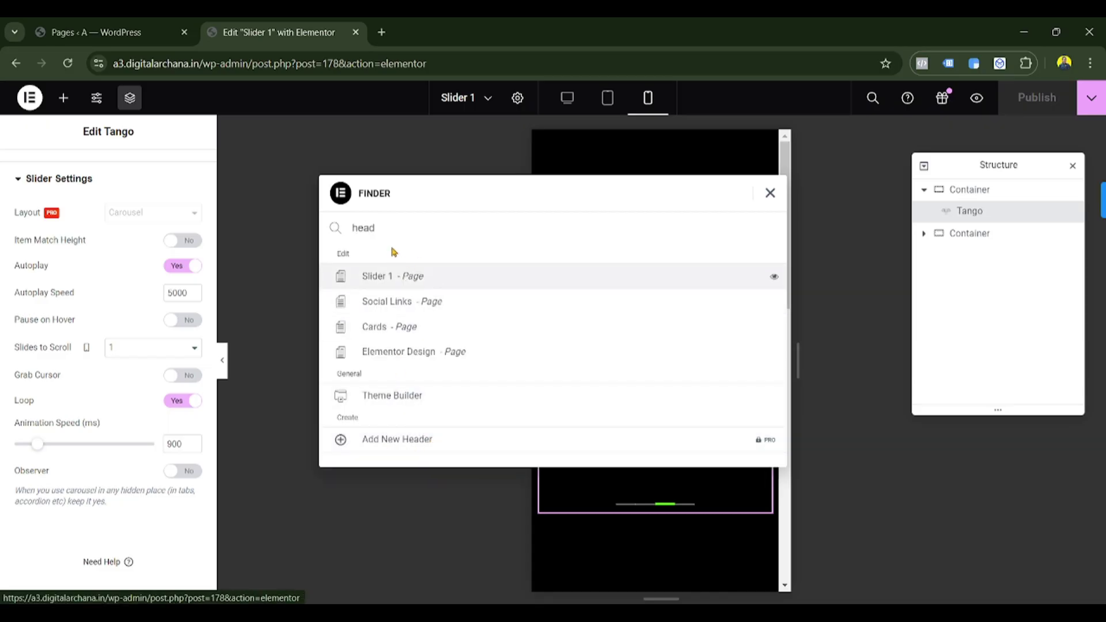
drag(387, 229, 350, 233)
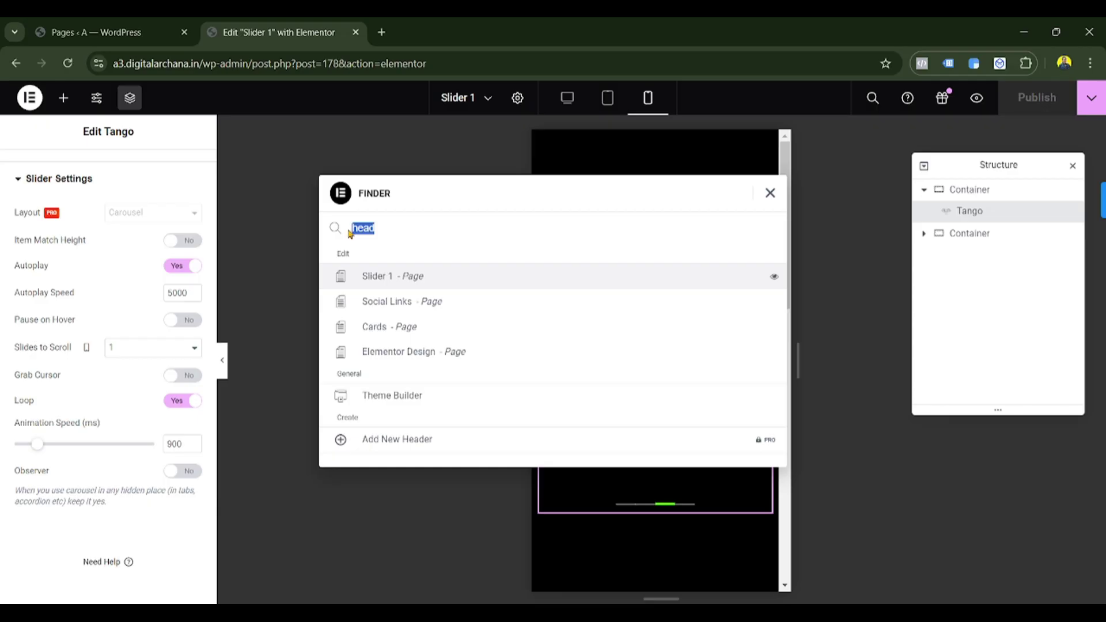
key(BackSpace)
text(card)
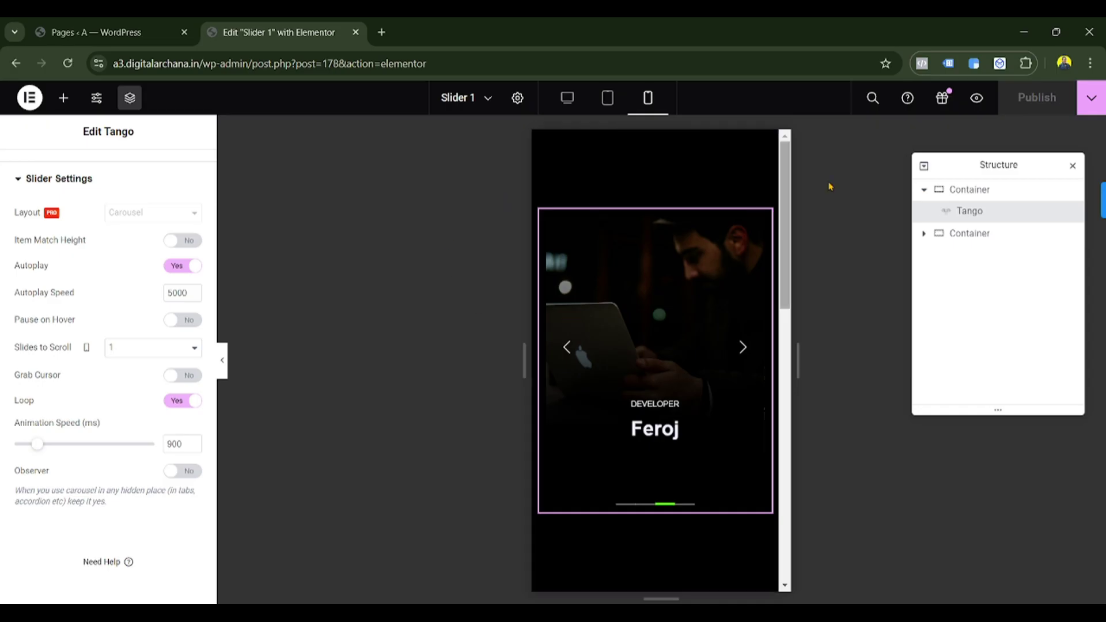
Search the Finder for "card", view the Cards page on the live site and return to the Slider 1 editor.
click(870, 98)
text(card)
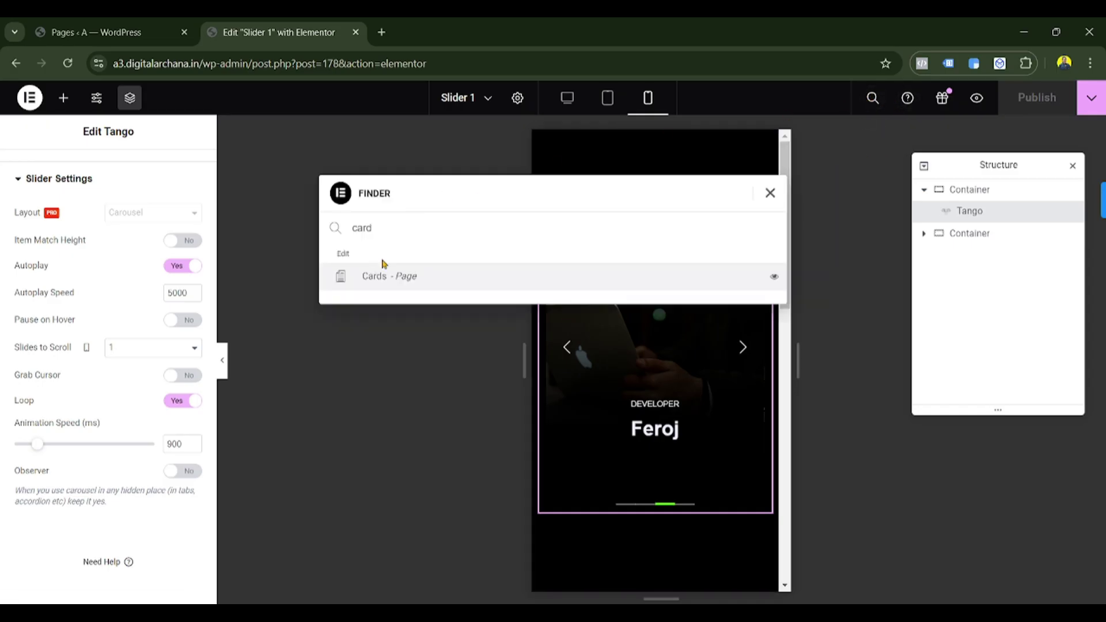
click(774, 276)
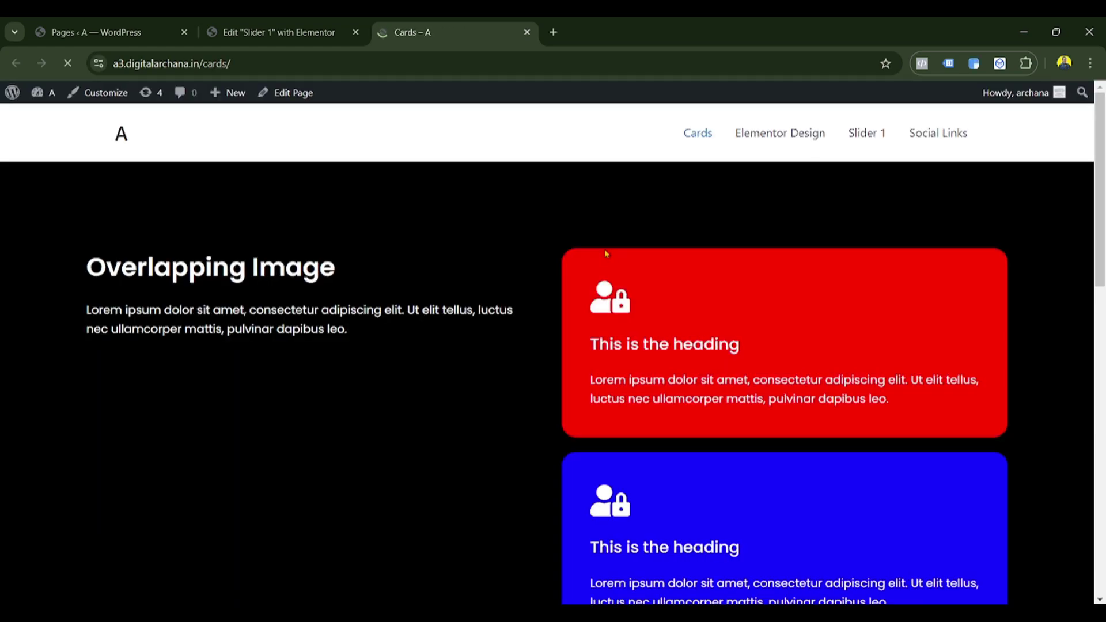
scroll(422, 414, down, 3)
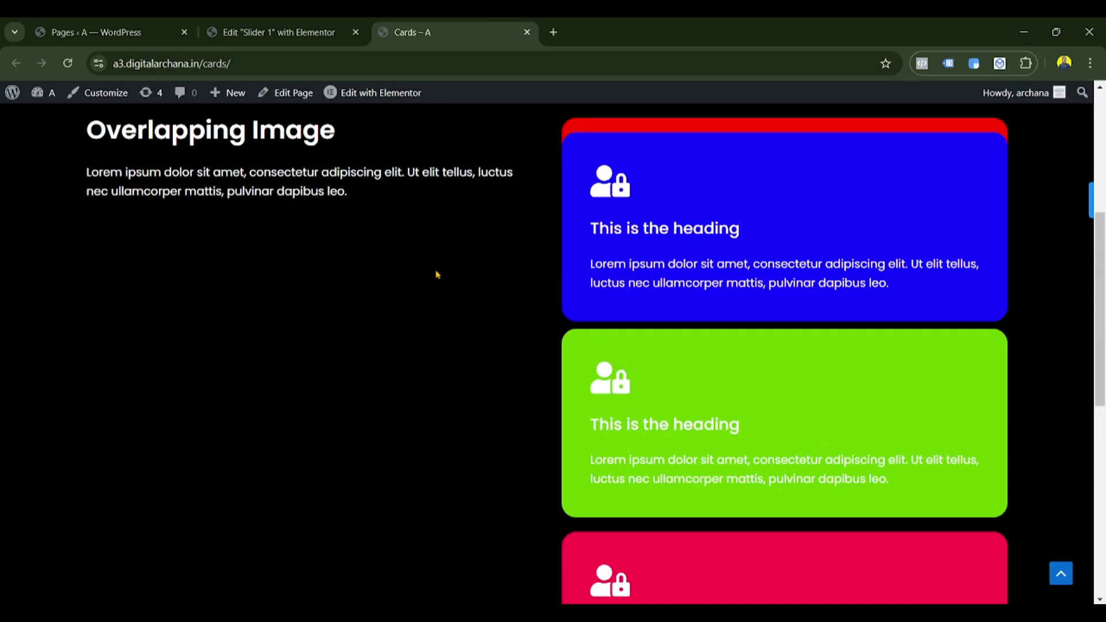
scroll(437, 275, up, 3)
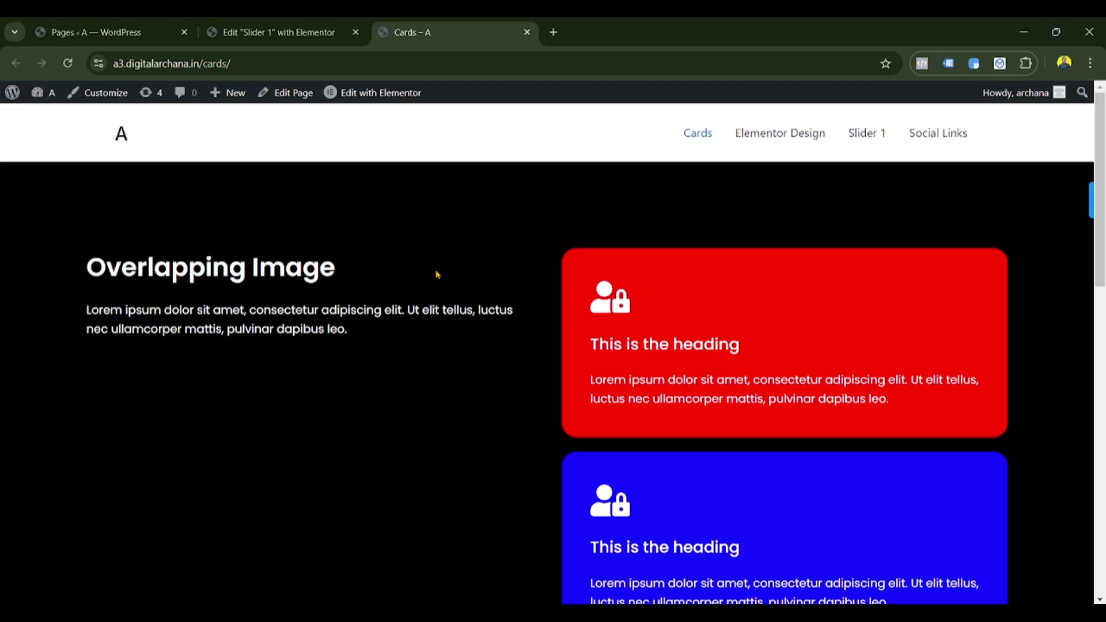
click(303, 35)
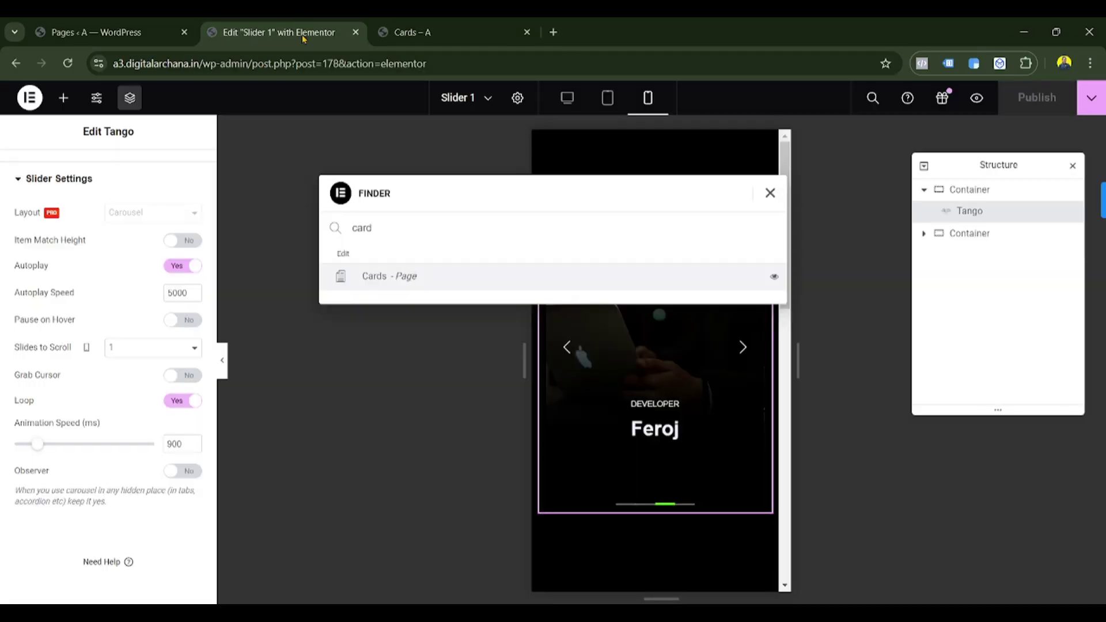
Close the Finder, view Elementor's Help Center and close it to return to the Slider 1 editor.
click(770, 193)
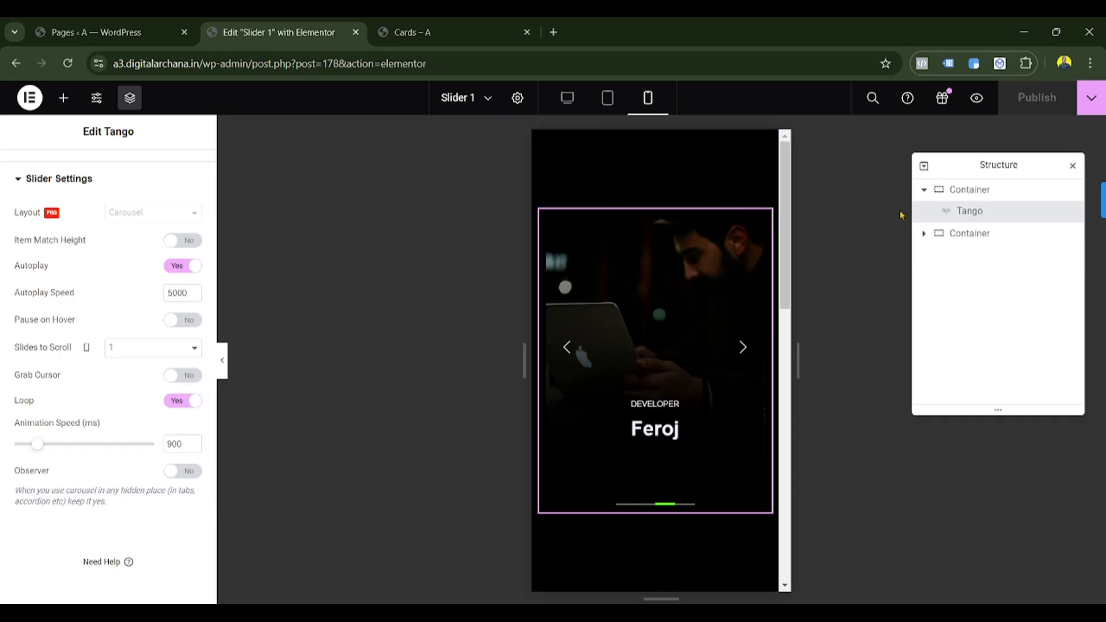
click(907, 99)
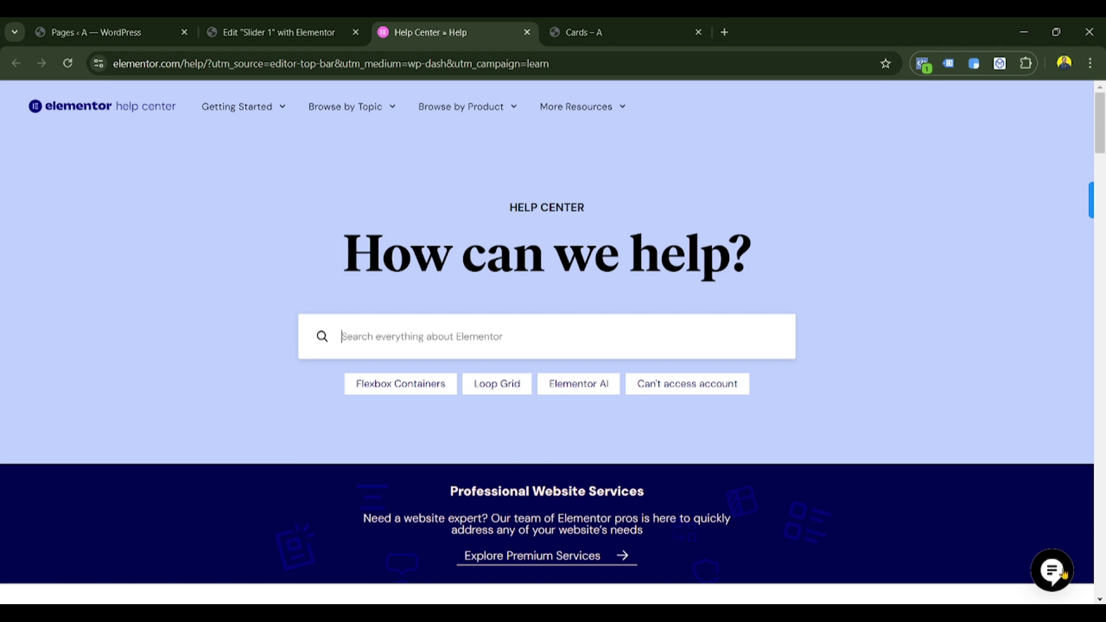
click(526, 32)
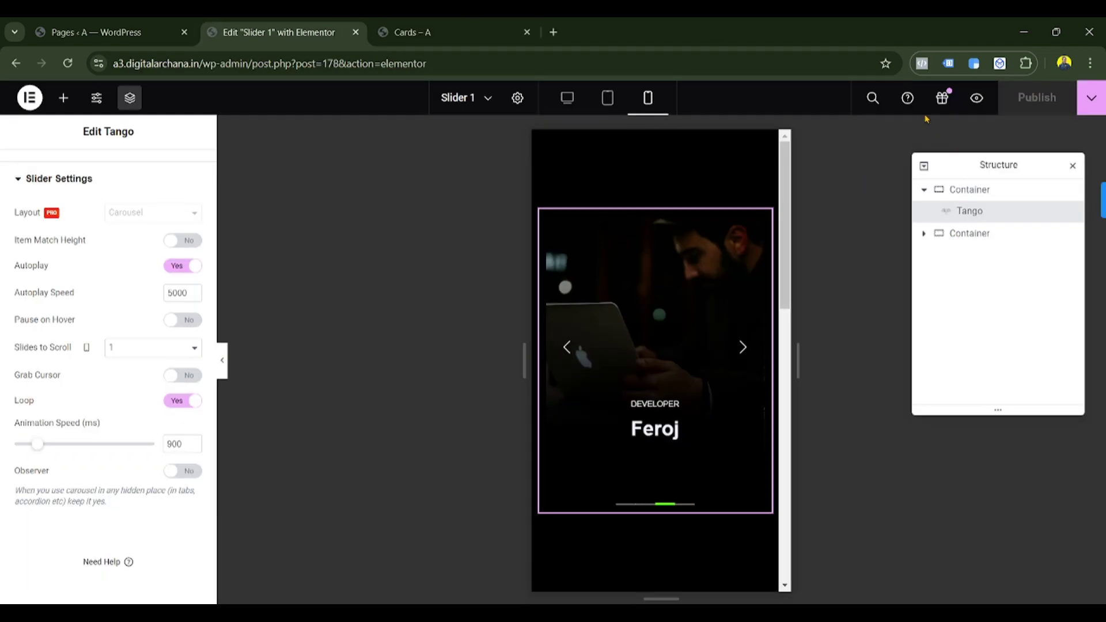
Look through the first feature announcements in What's New and close it.
click(942, 99)
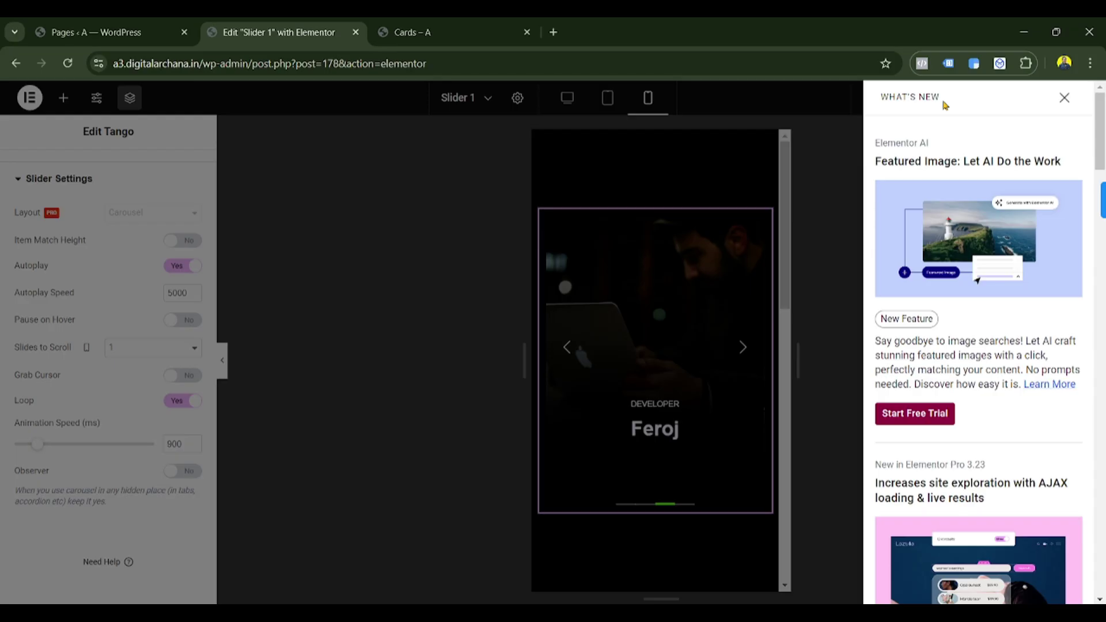
scroll(942, 343, down, 5)
scroll(973, 362, up, 5)
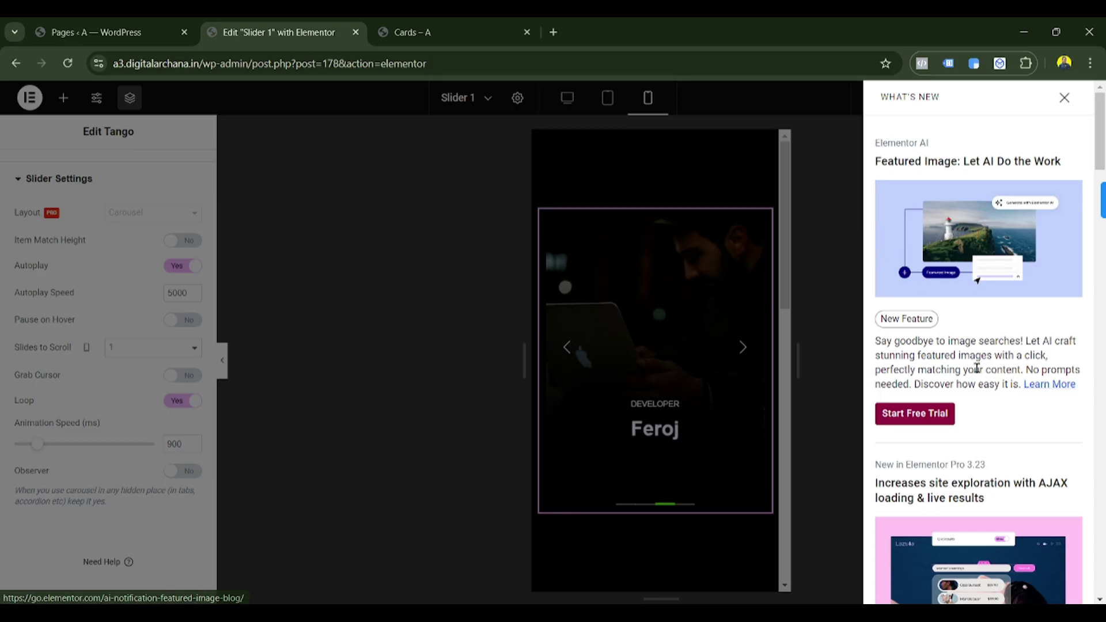
scroll(1001, 423, down, 3)
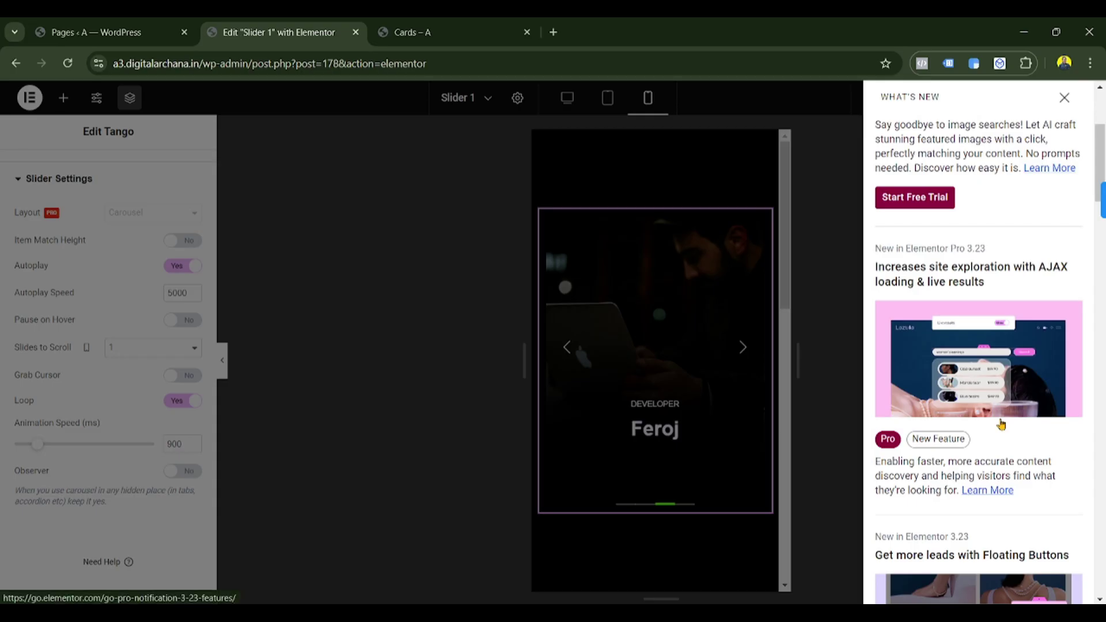
click(1064, 97)
Open Page Settings, review the AI image generation options for the Featured Image and close the AI dialog.
click(516, 99)
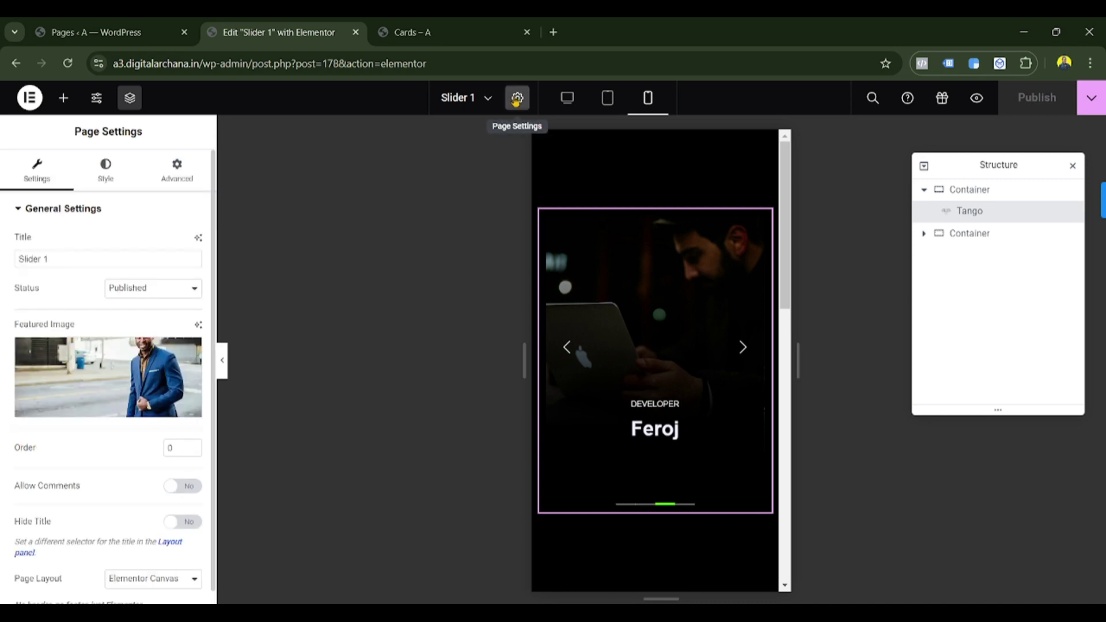
click(198, 327)
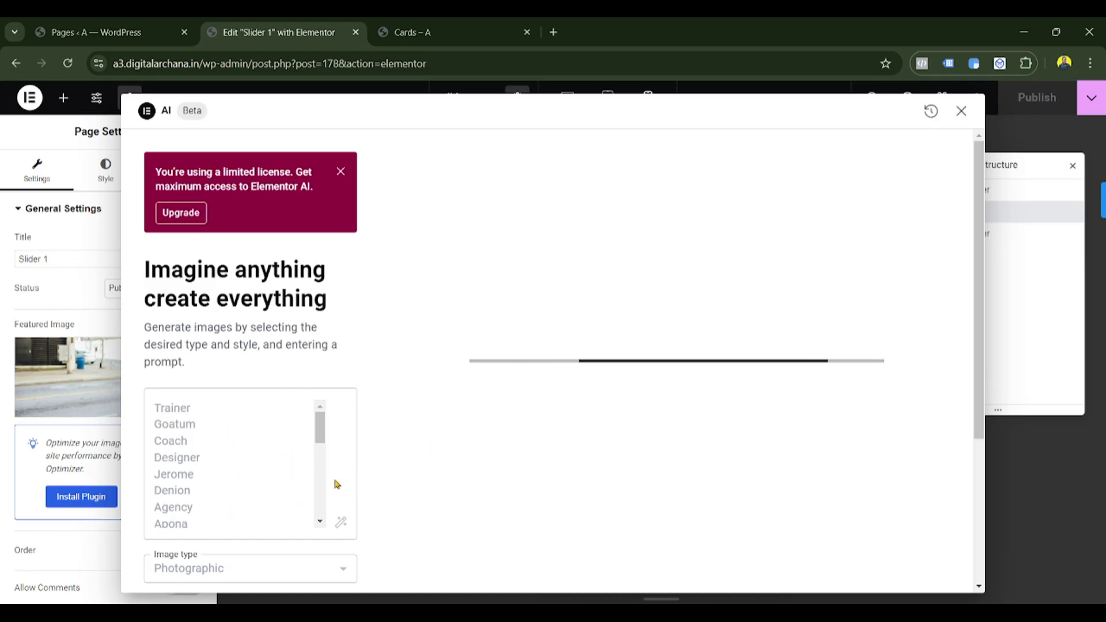
scroll(336, 484, down, 4)
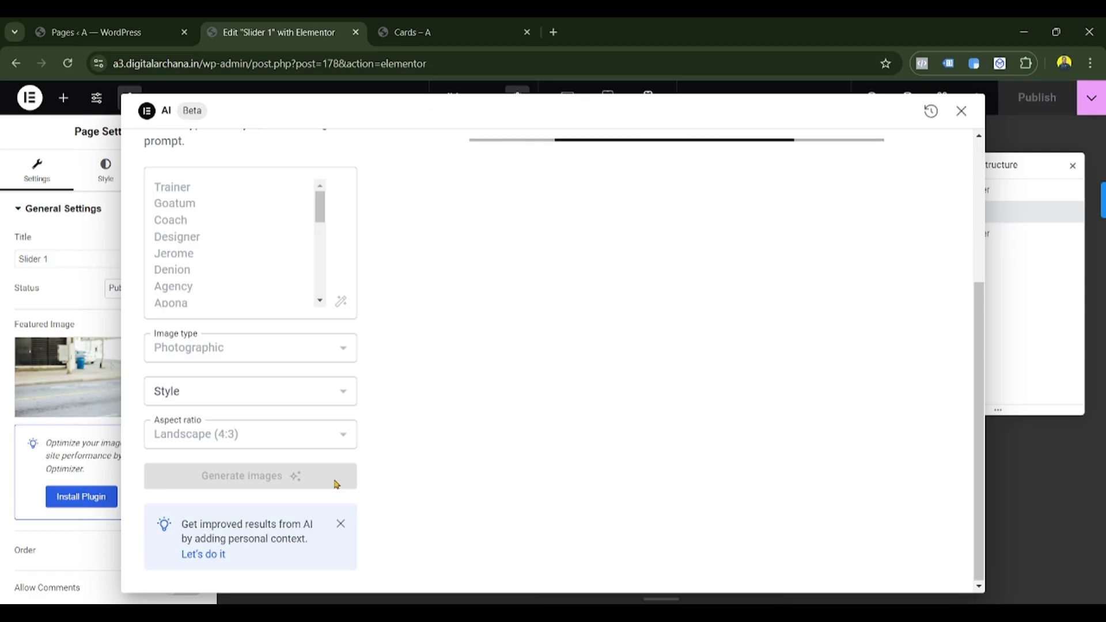
scroll(333, 482, up, 4)
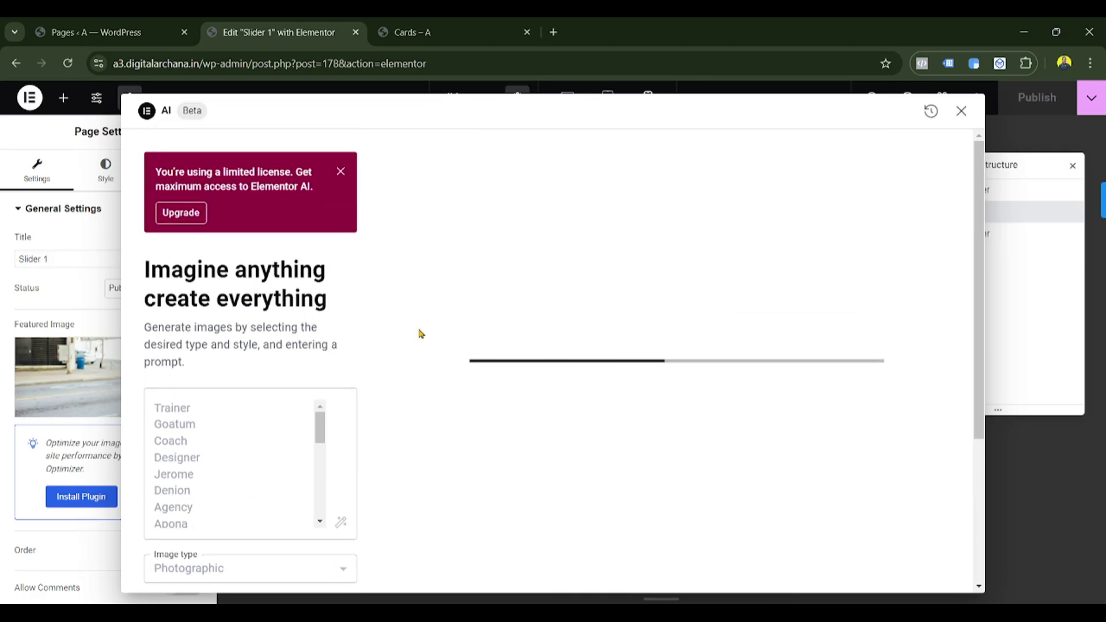
click(961, 111)
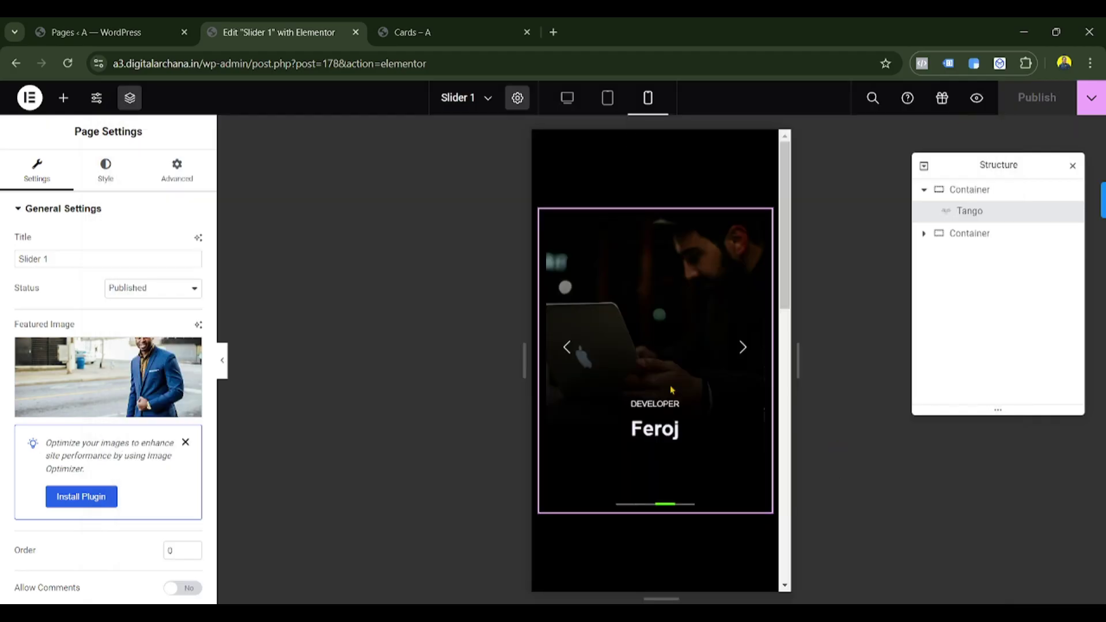
Read further through the What's New list, down to the Image Optimizer and Display Conditions entries, and close it.
click(940, 99)
scroll(967, 358, down, 12)
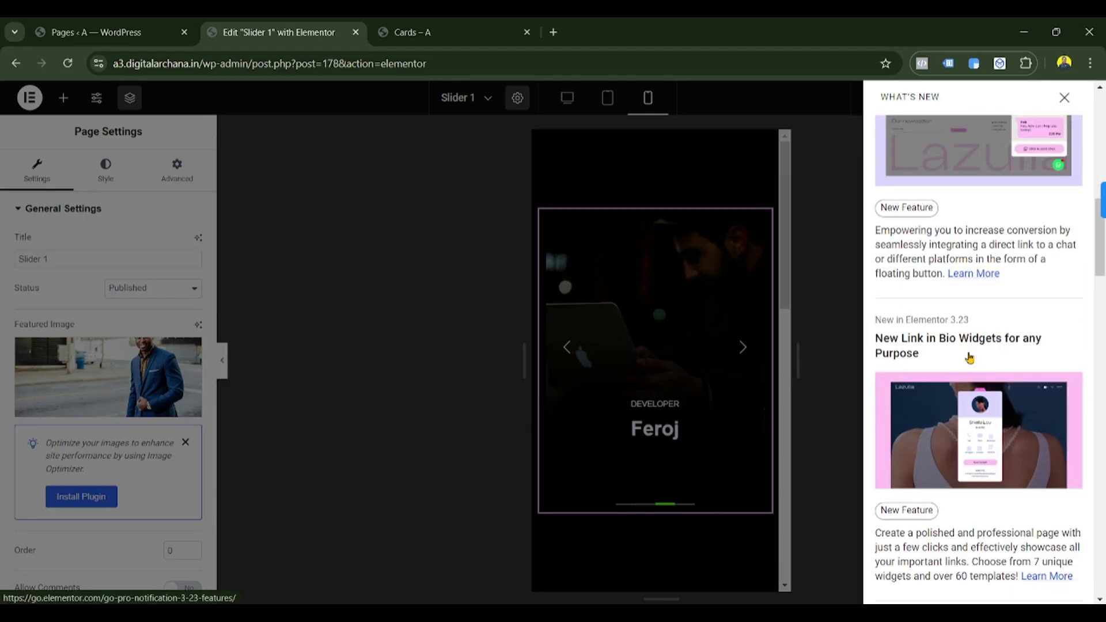
scroll(969, 357, down, 3)
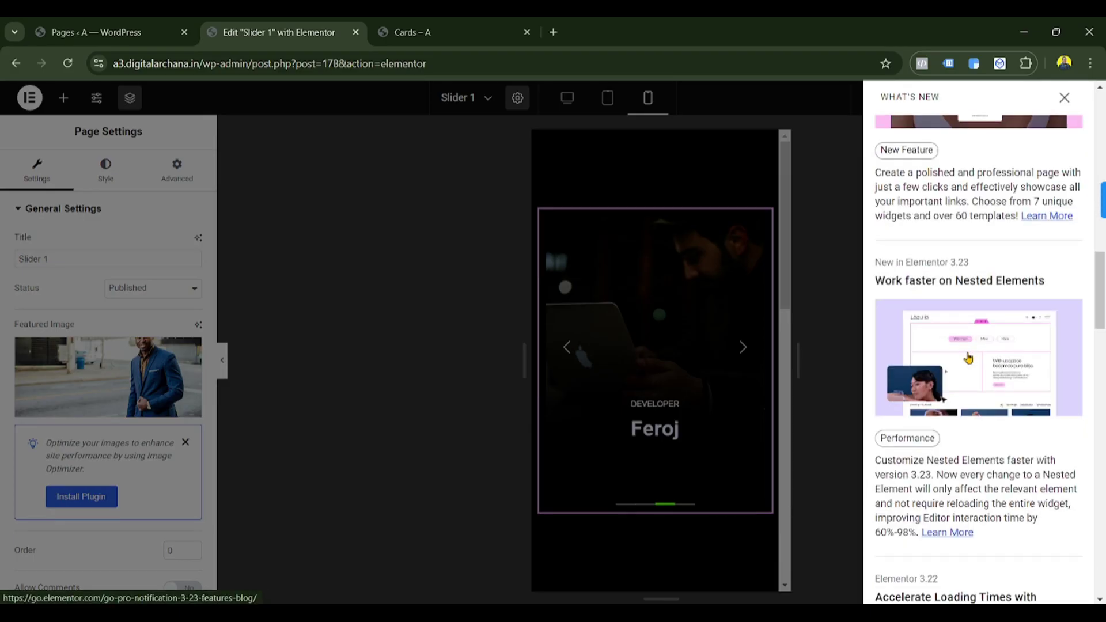
scroll(968, 357, down, 15)
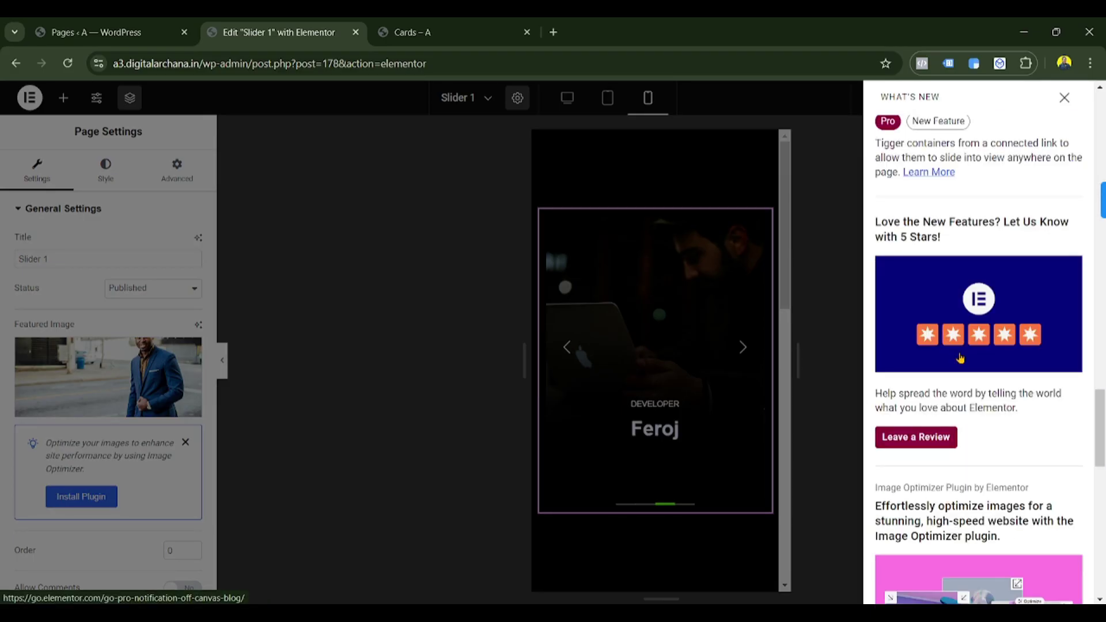
scroll(959, 358, down, 8)
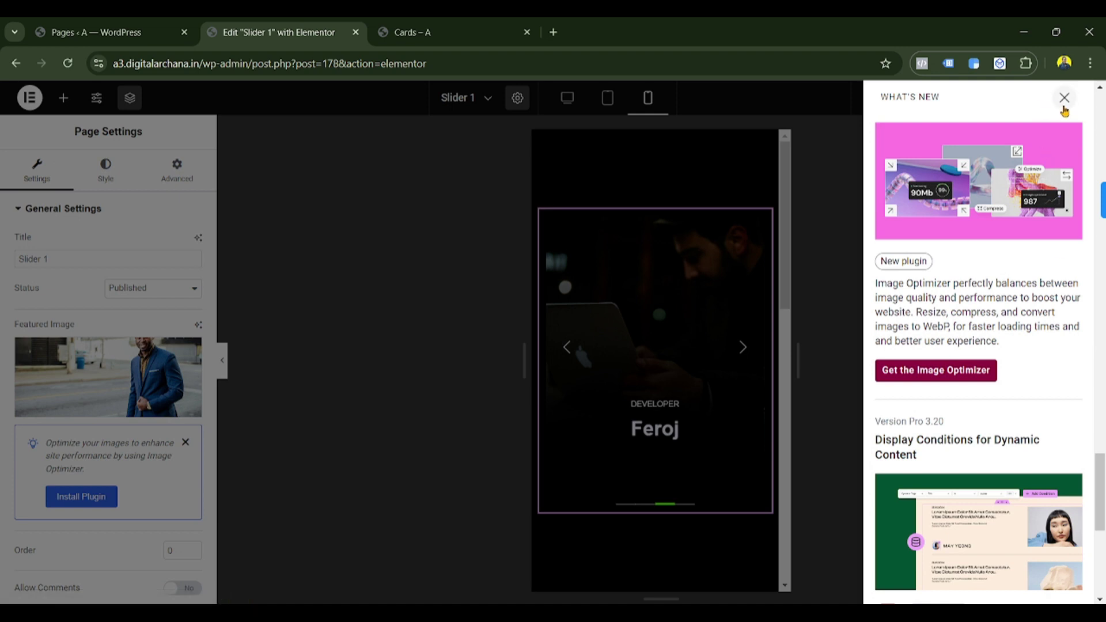
click(1064, 98)
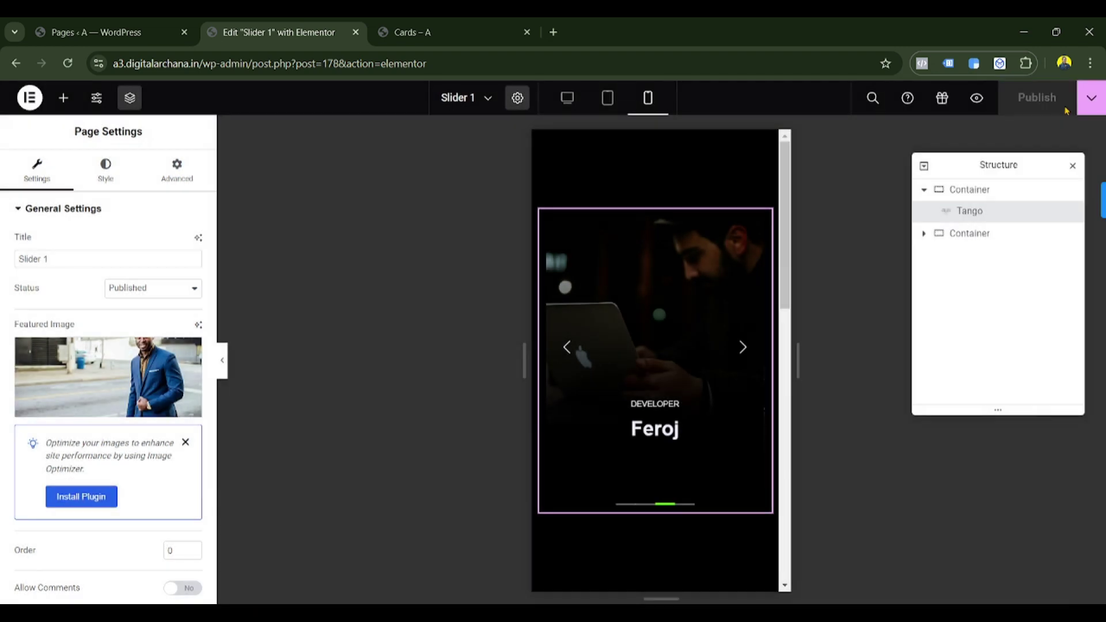
Preview the Slider 1 page's changes down to the map section and return to the editor.
click(977, 100)
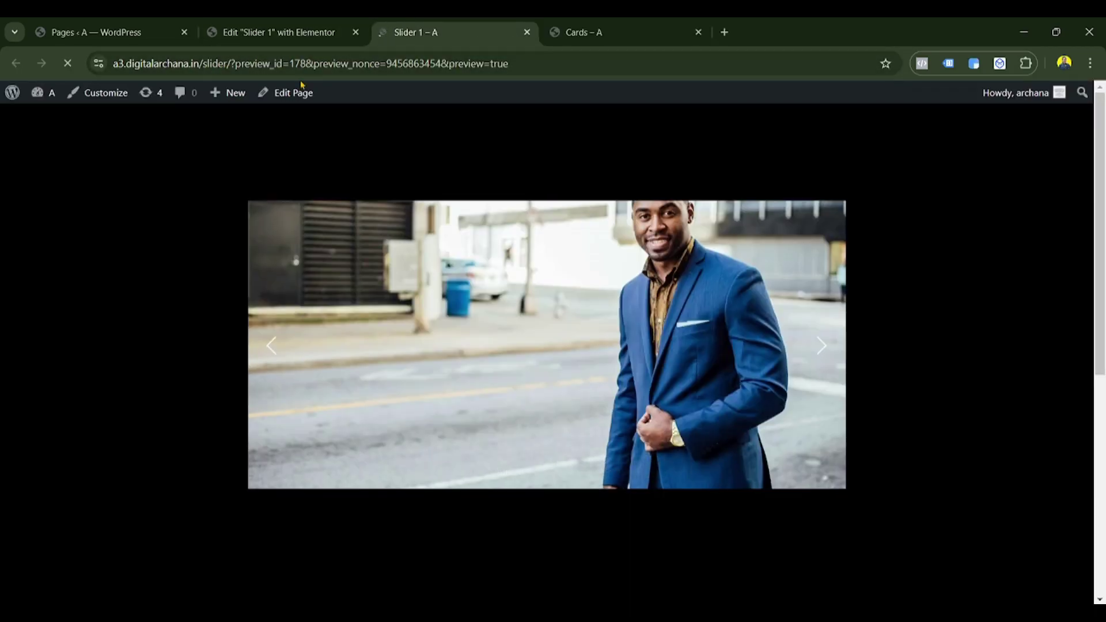
scroll(634, 504, down, 6)
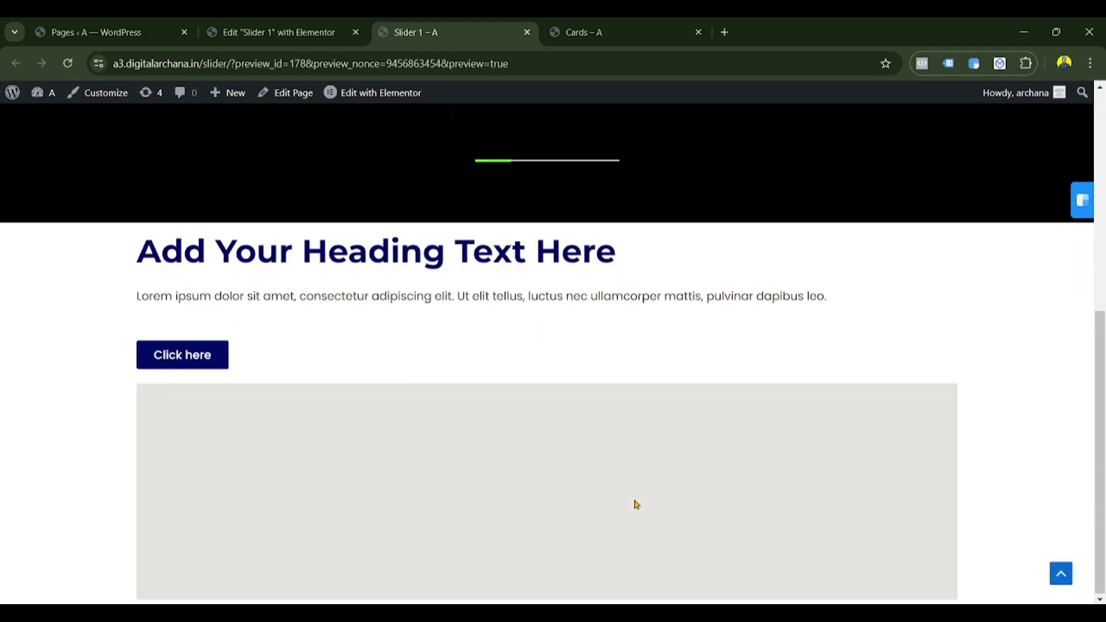
scroll(636, 504, up, 6)
click(288, 32)
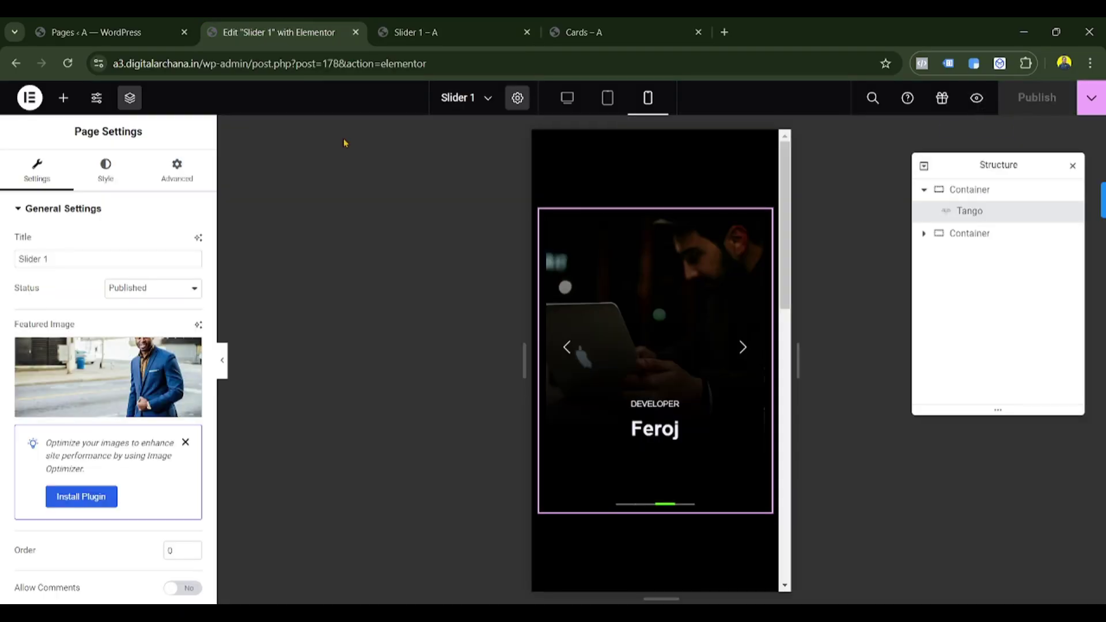
In desktop view, delete the container holding the heading, text, button and map below the slider, and publish the page.
scroll(579, 440, down, 6)
scroll(580, 439, up, 5)
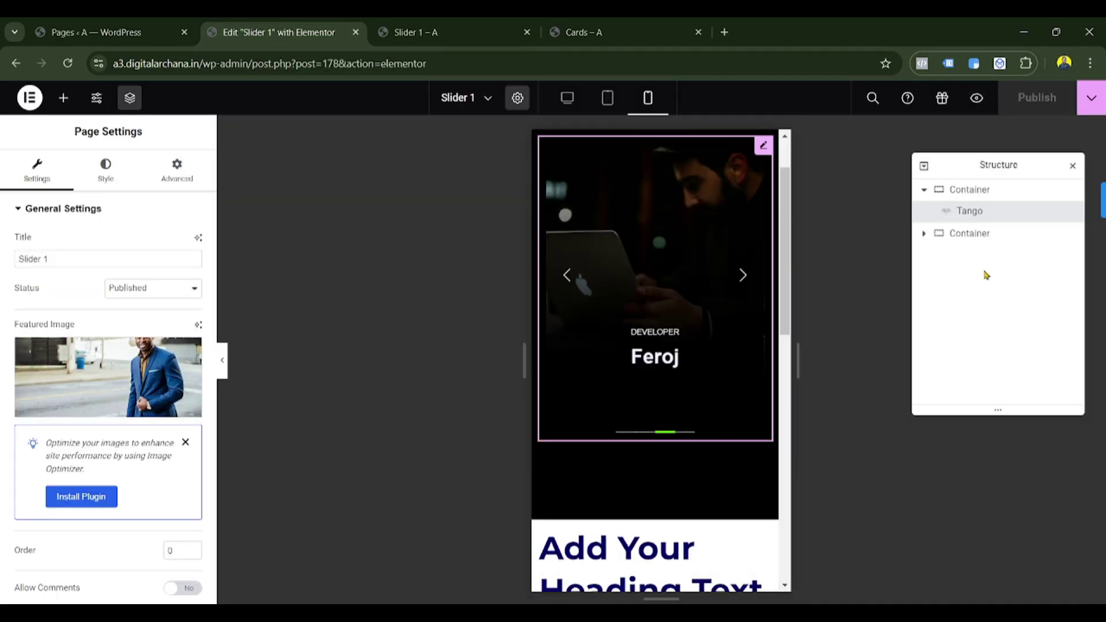
click(567, 98)
scroll(697, 253, down, 5)
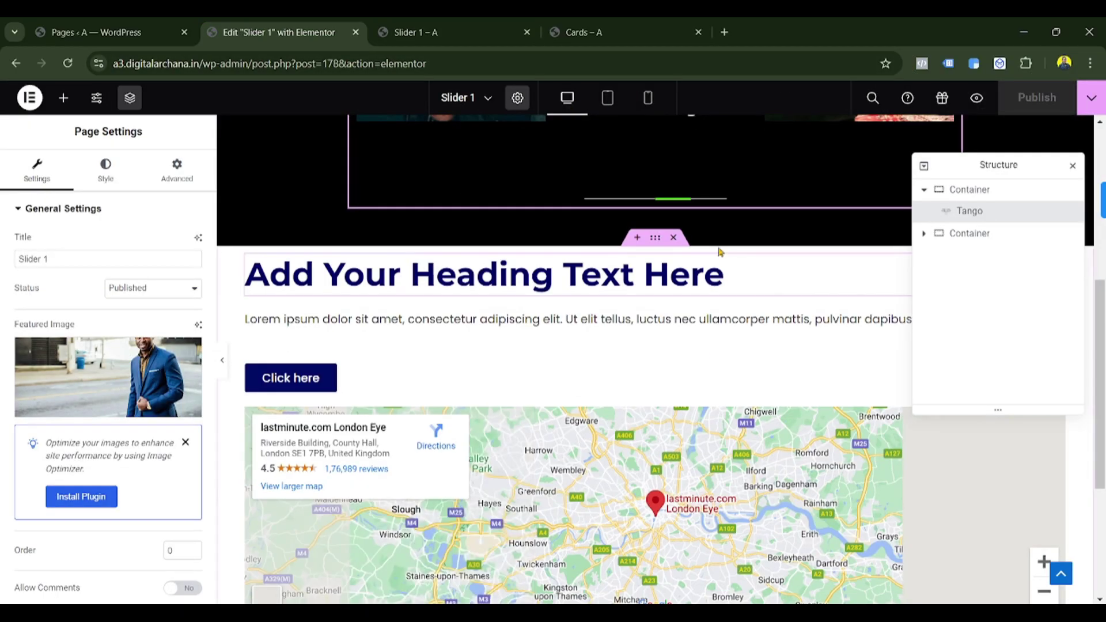
click(673, 237)
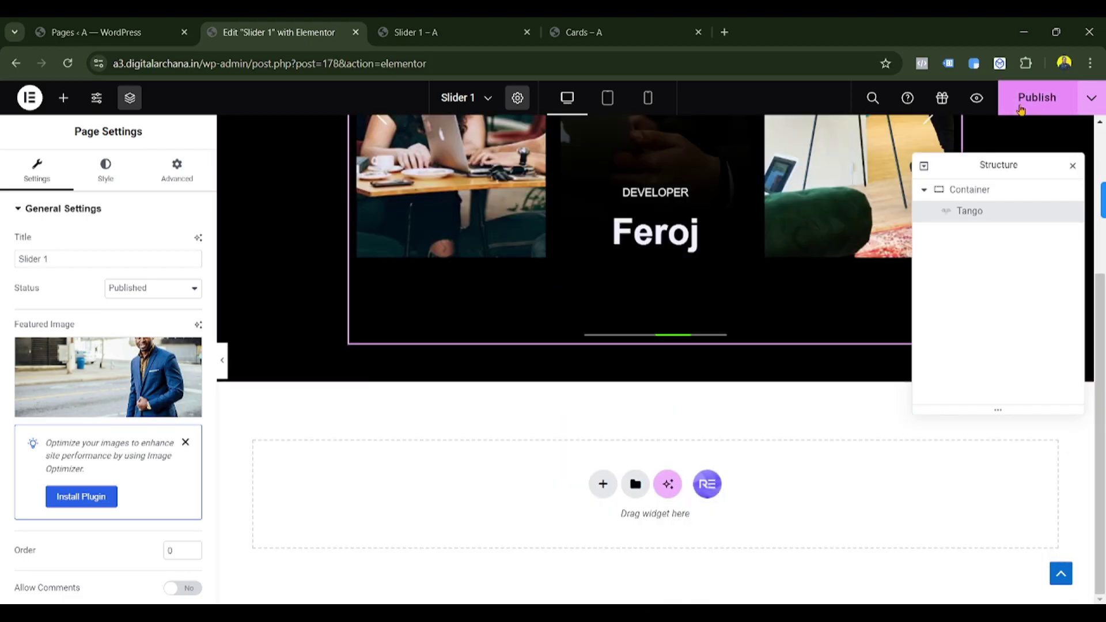
click(1020, 109)
Check the Slider 1 preview without the lower container and return to the slider in the editor.
click(455, 32)
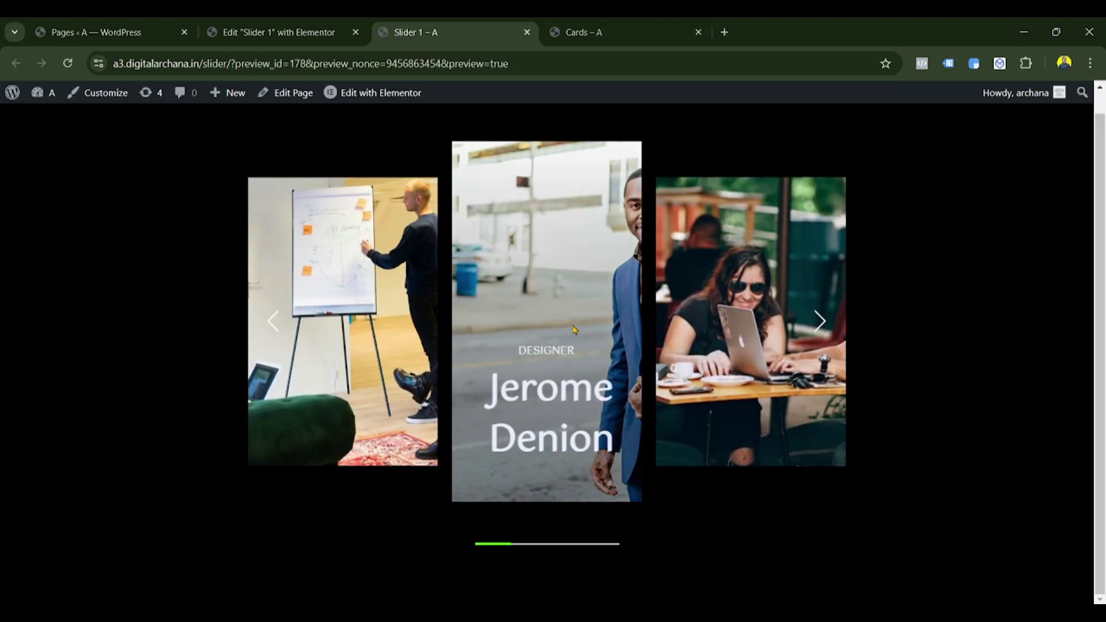
click(276, 32)
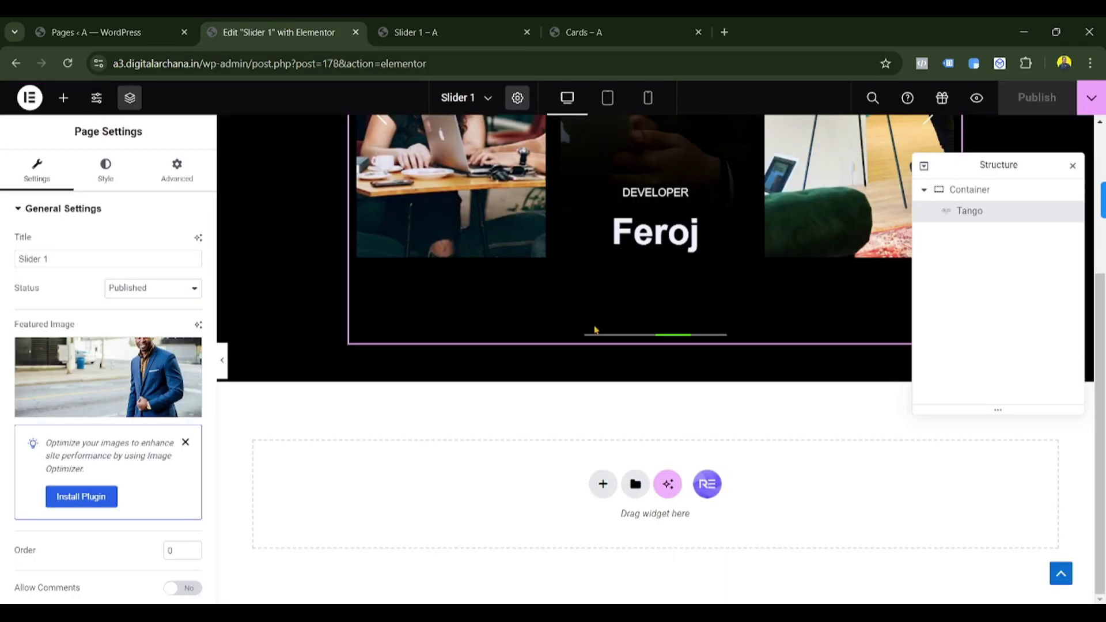
scroll(599, 387, up, 4)
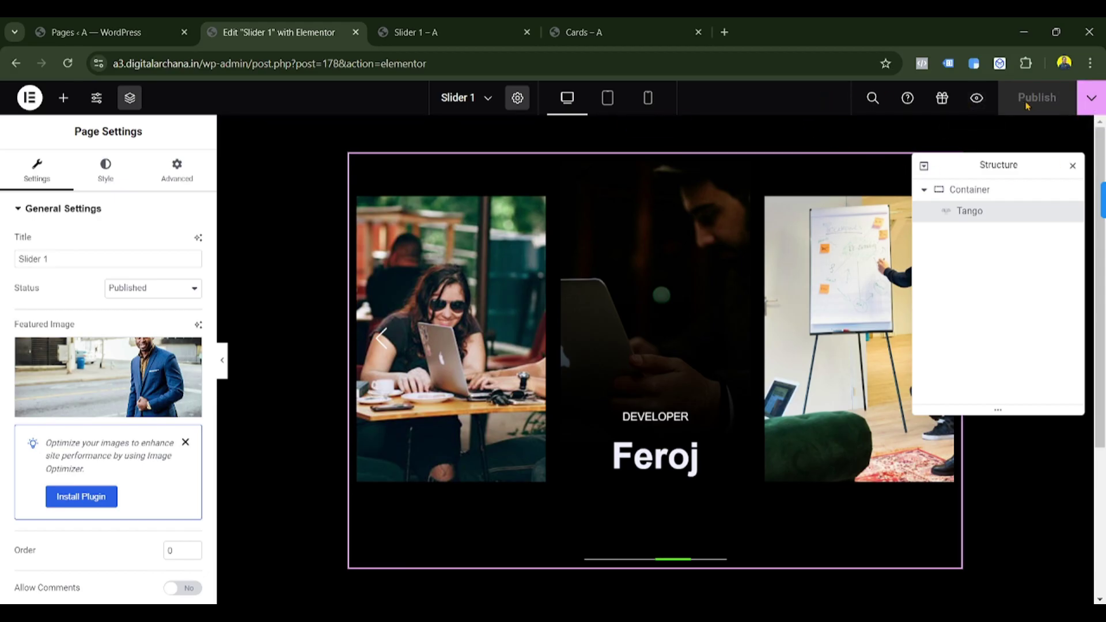
Review the Save as Template dialog for the page and close it without saving.
click(1090, 100)
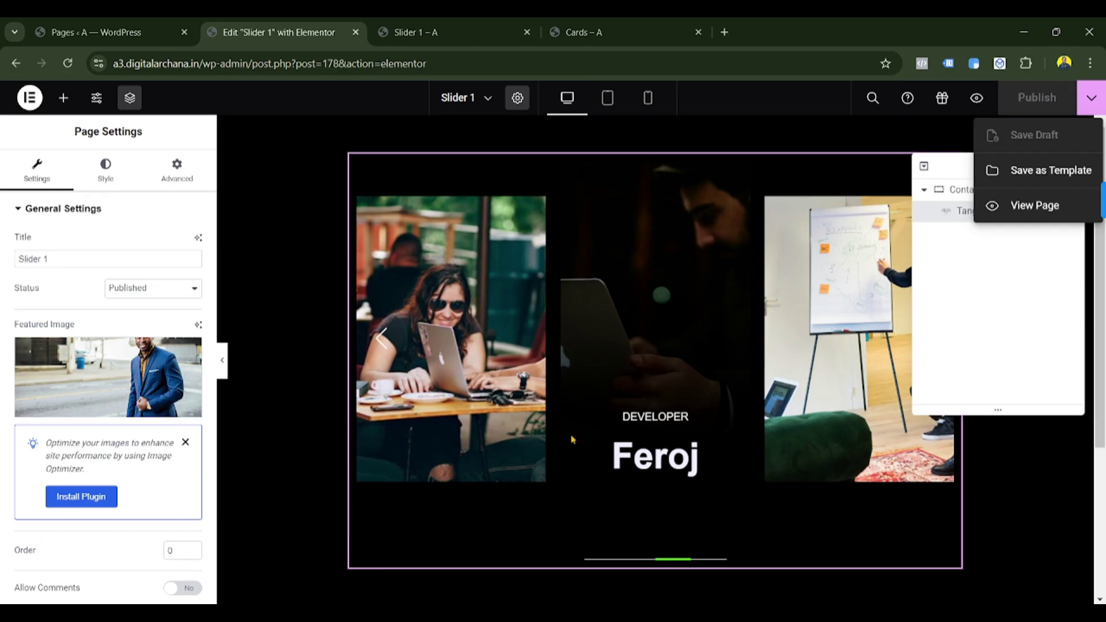
click(1030, 172)
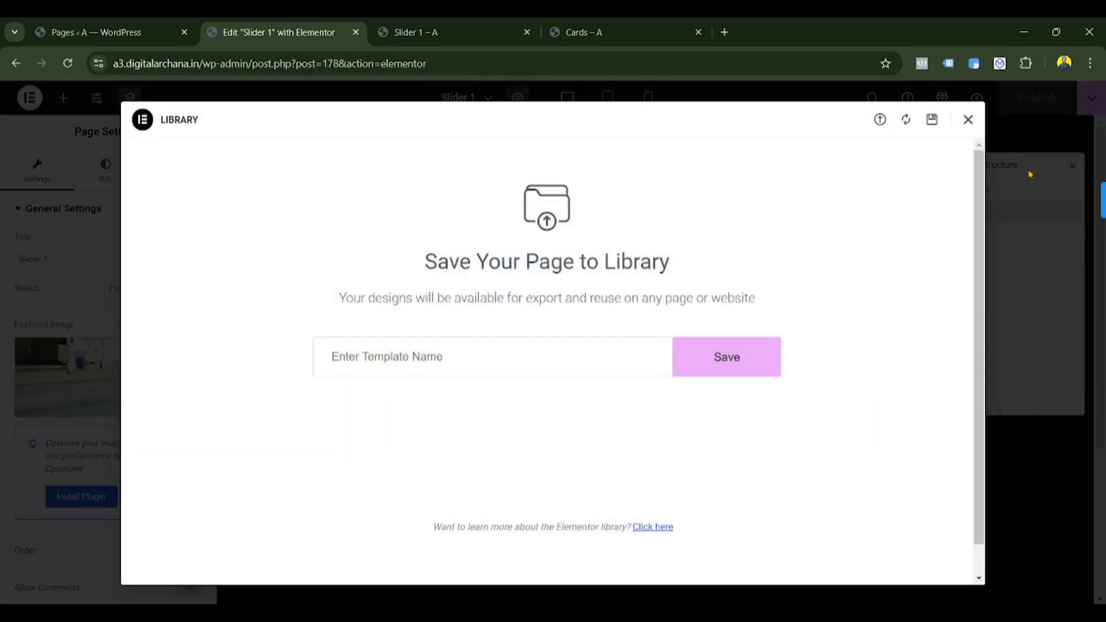
click(344, 358)
click(966, 120)
View the published Slider 1 page on the live site and return to the editor.
click(1089, 98)
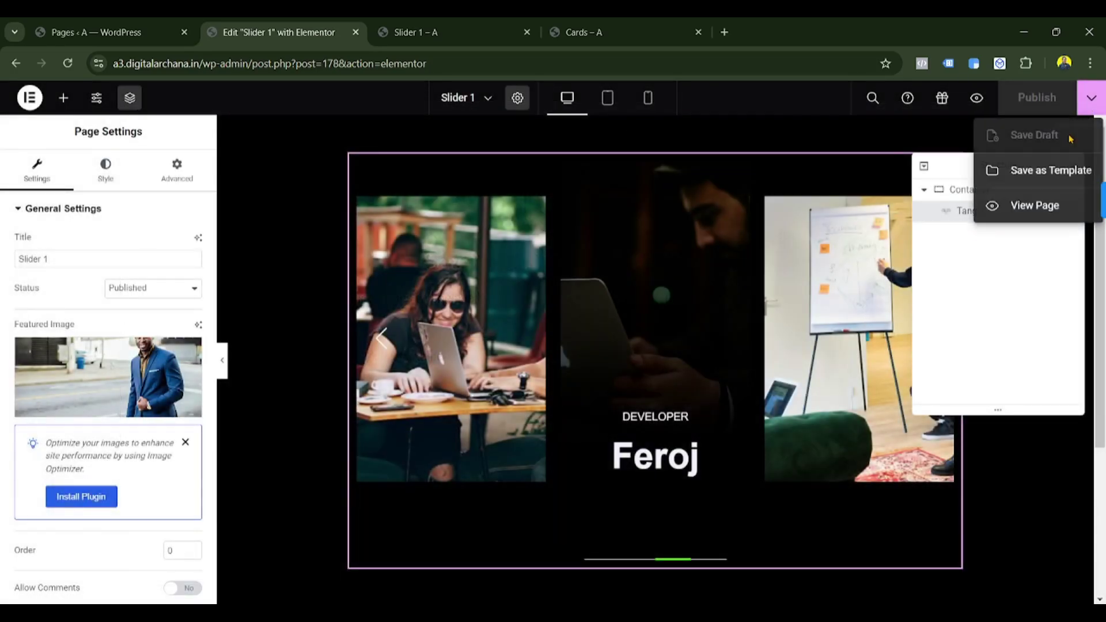
click(1033, 206)
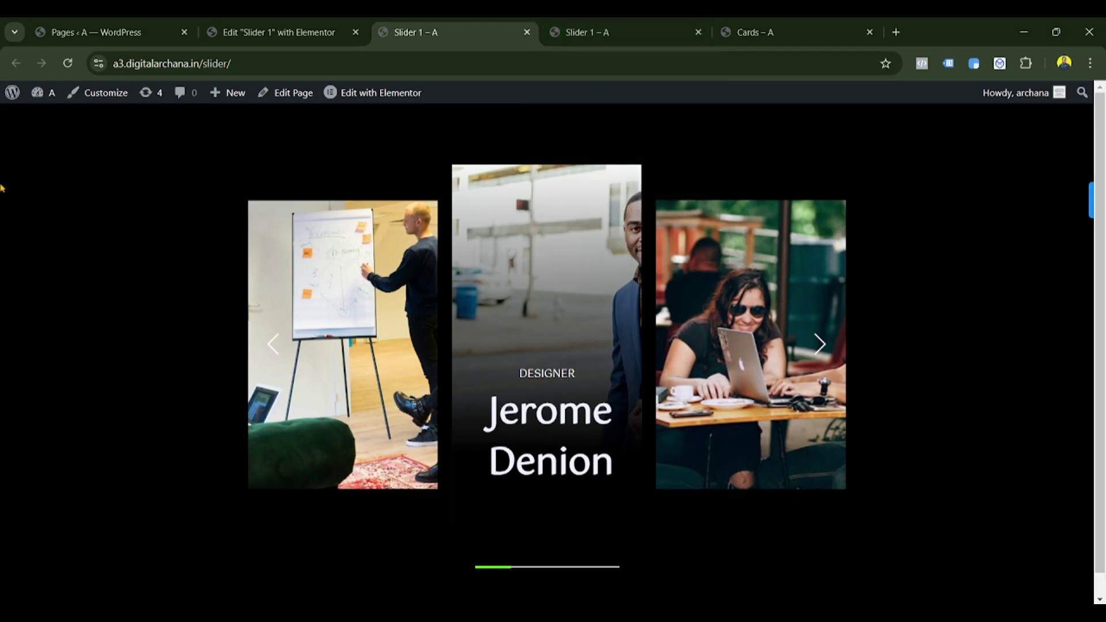
click(271, 33)
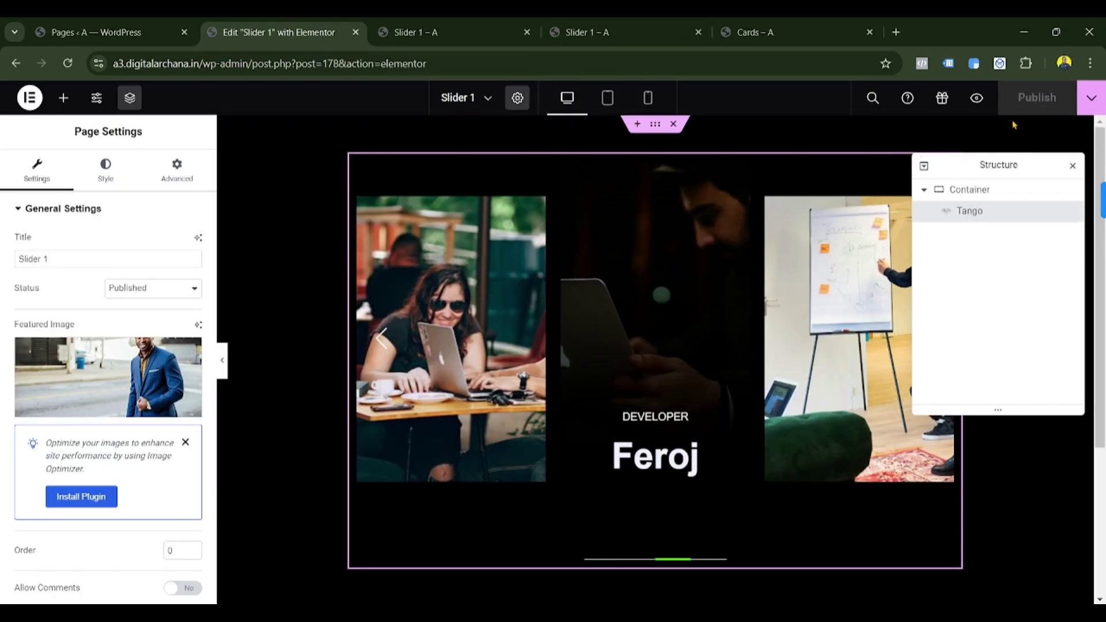
Compare the Slider 1 preview with its live page and return to the editor.
click(412, 24)
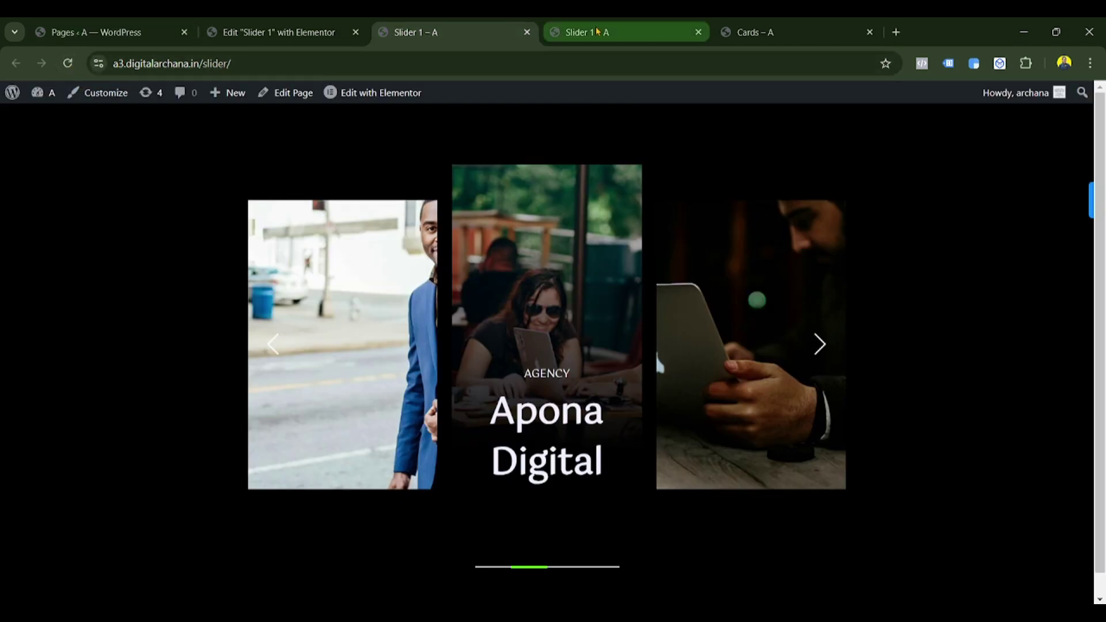
drag(579, 32, 509, 48)
click(311, 30)
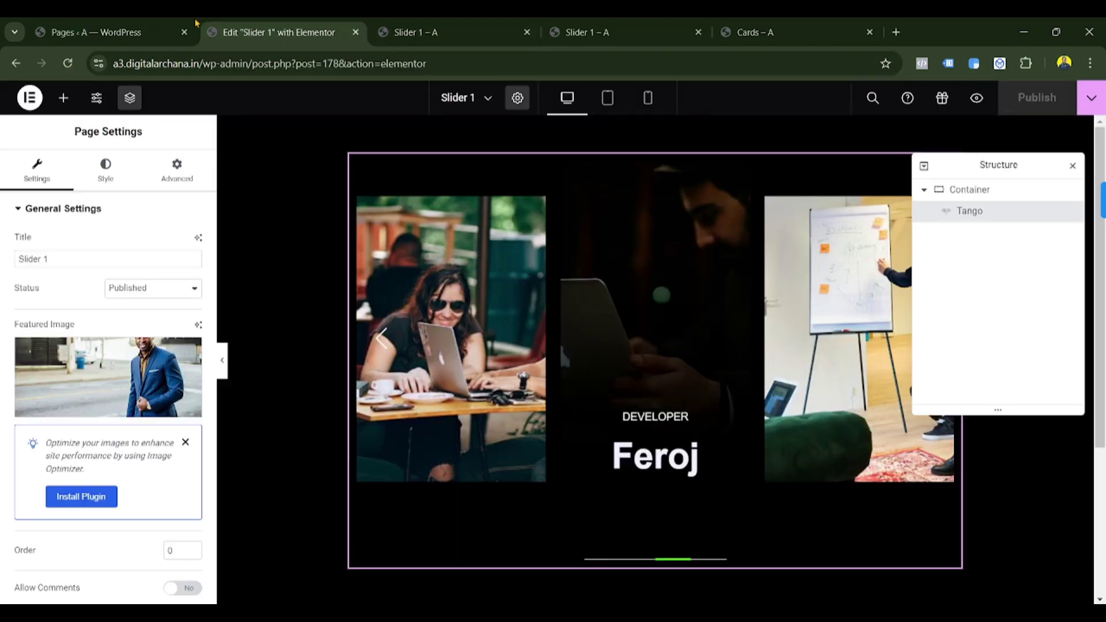
click(423, 28)
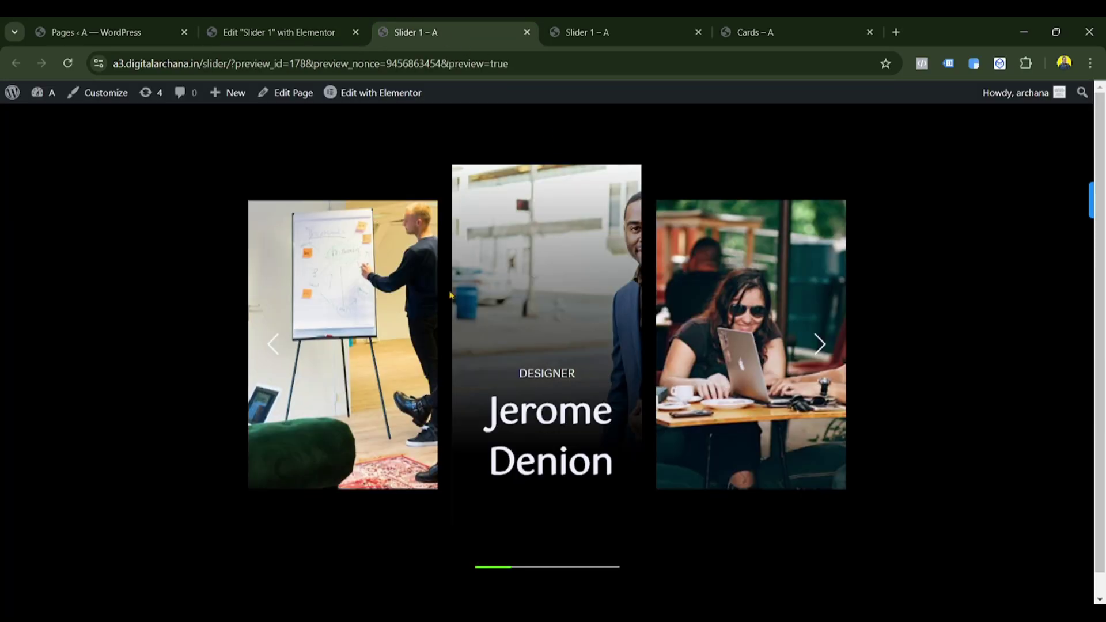
click(581, 24)
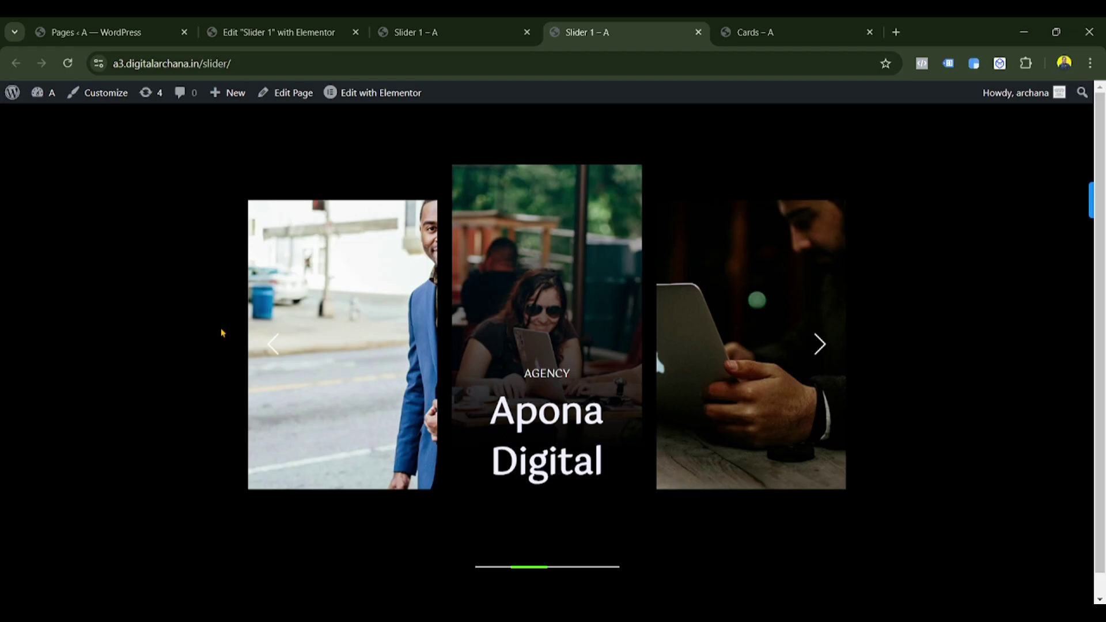
click(276, 32)
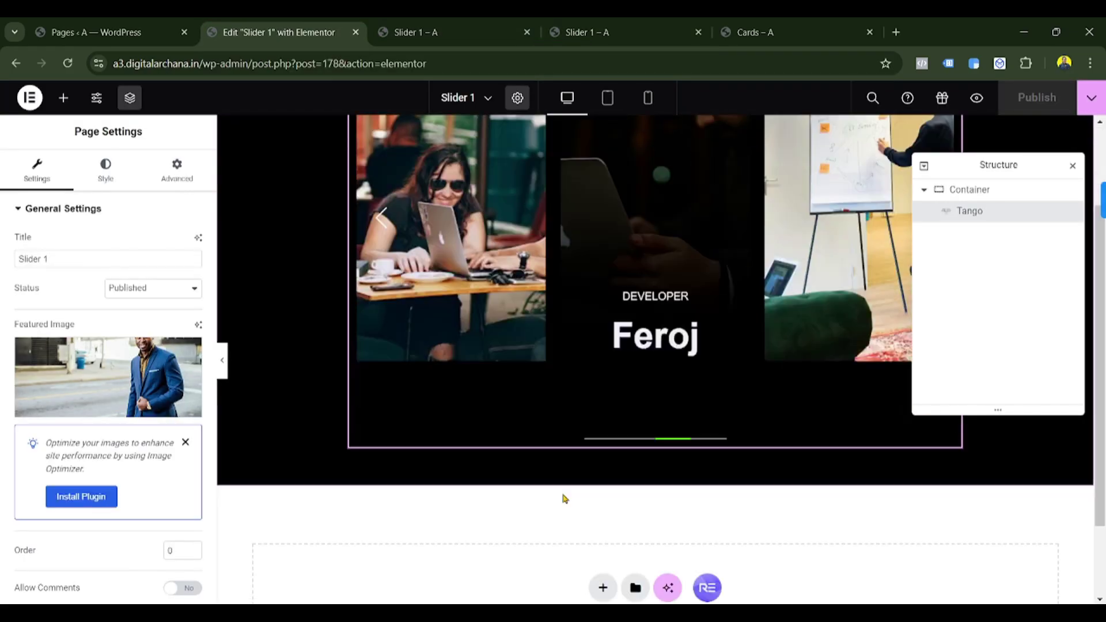
Add a Video widget below the Tango slider inside the same container.
click(63, 97)
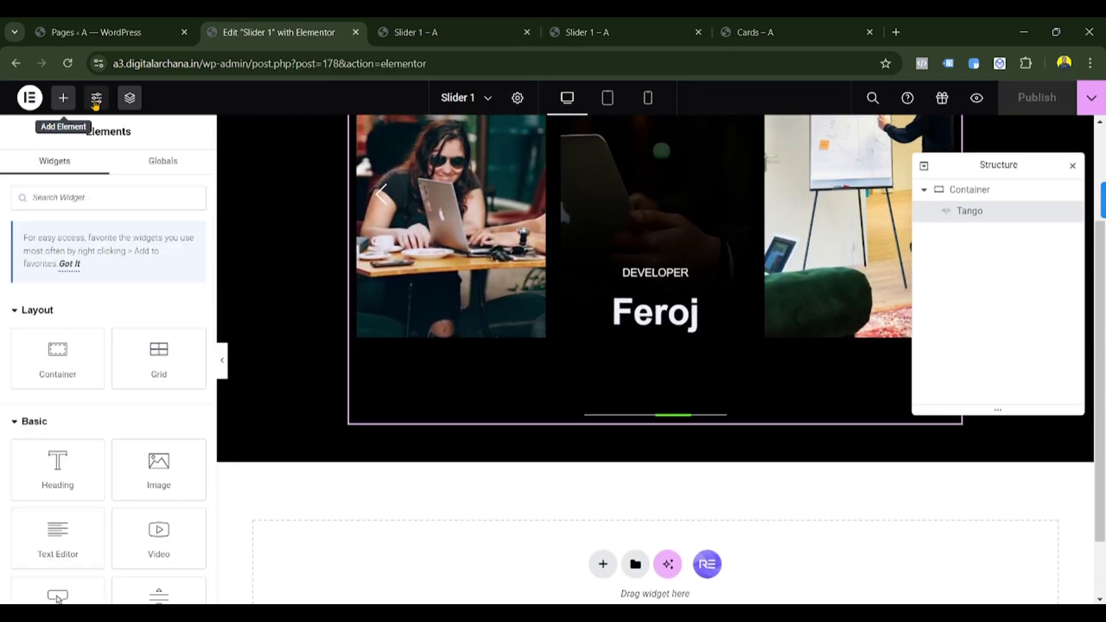
scroll(146, 426, down, 4)
scroll(145, 415, up, 4)
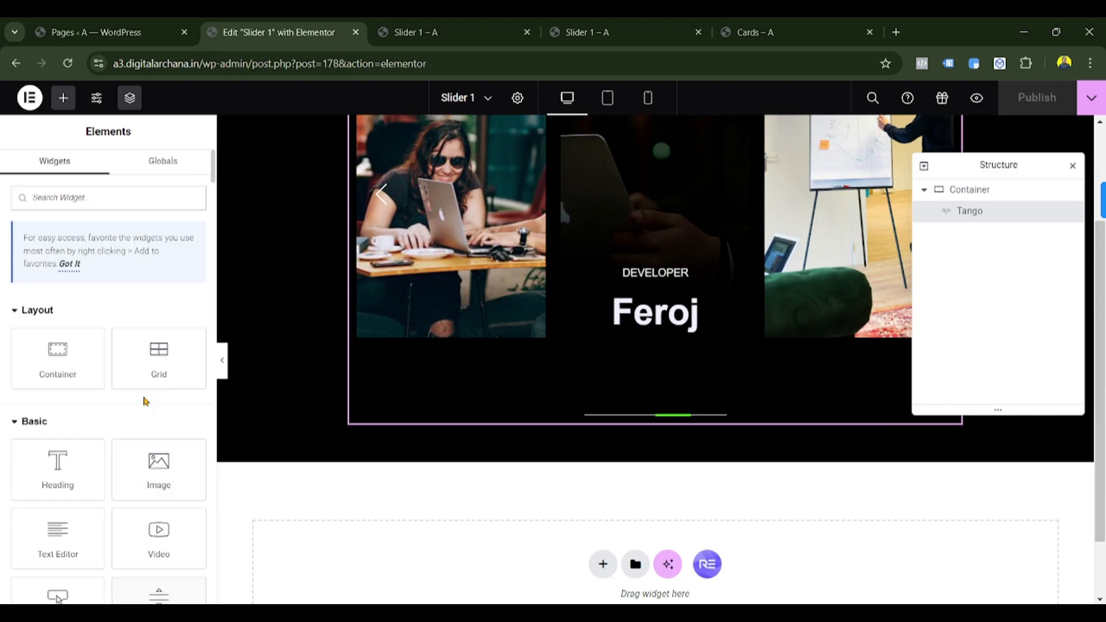
scroll(138, 415, down, 10)
scroll(63, 345, up, 8)
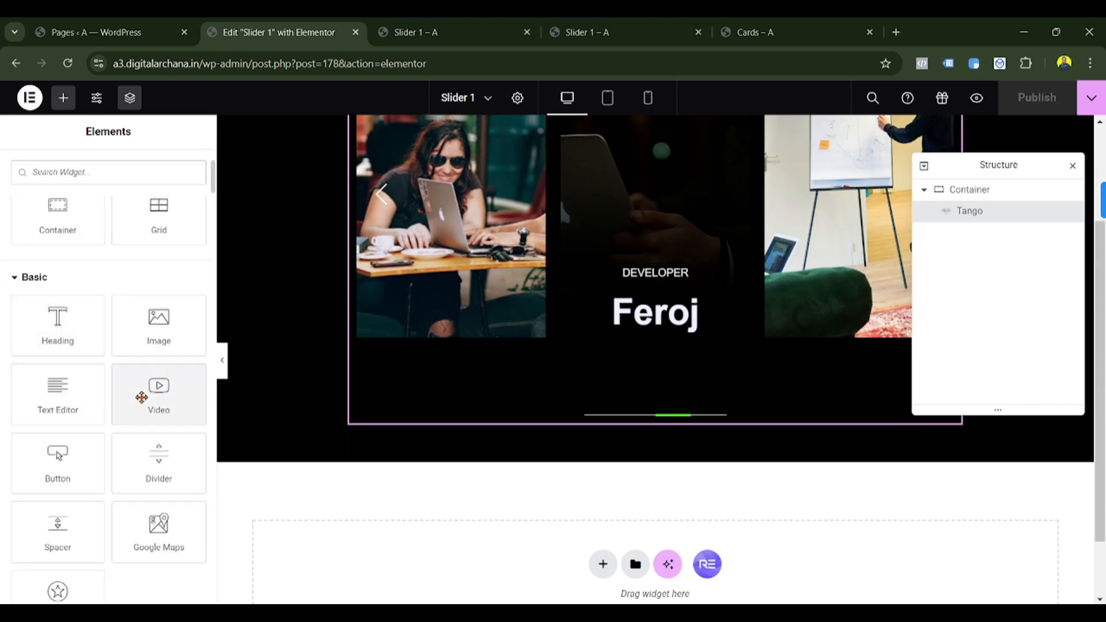
drag(141, 397, 564, 419)
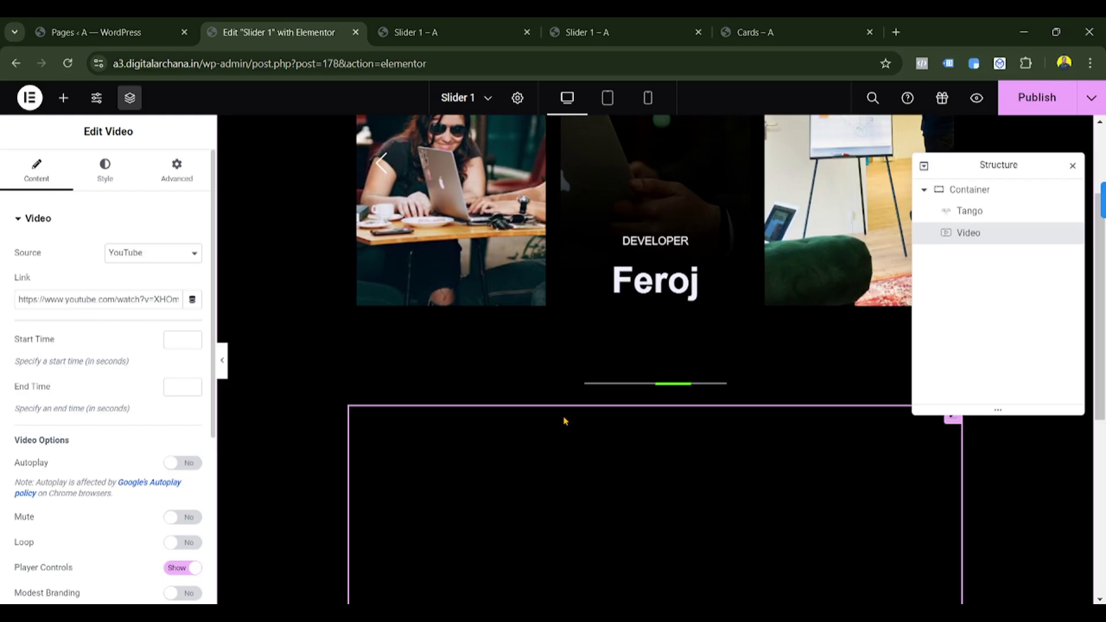
Look at the open Slider 1 preview, return to the editor and publish the page with the added video.
click(477, 33)
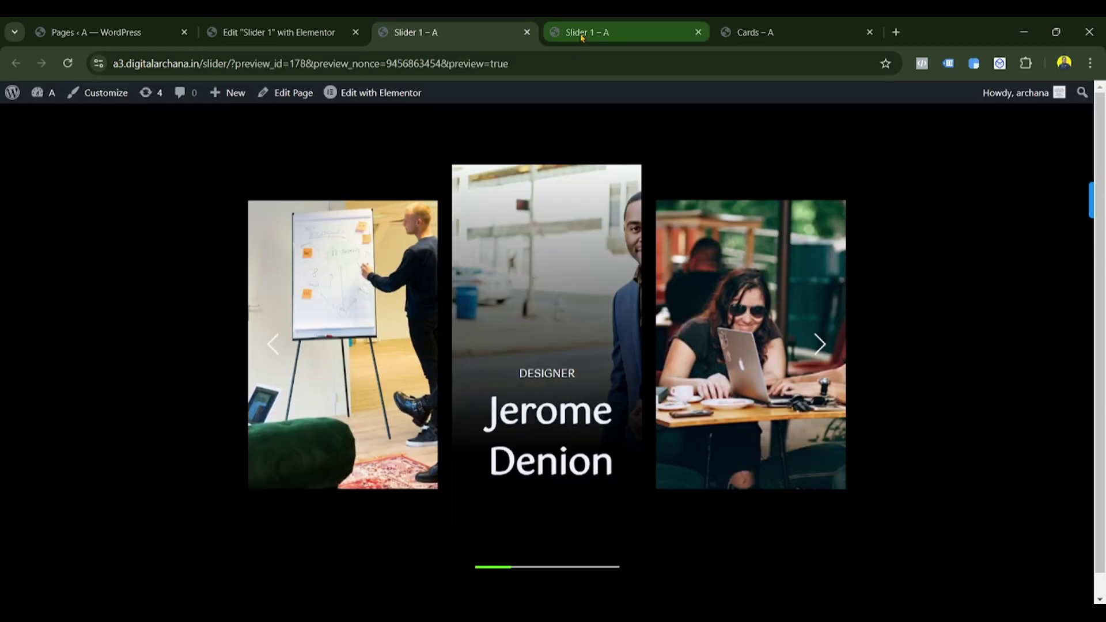
click(277, 32)
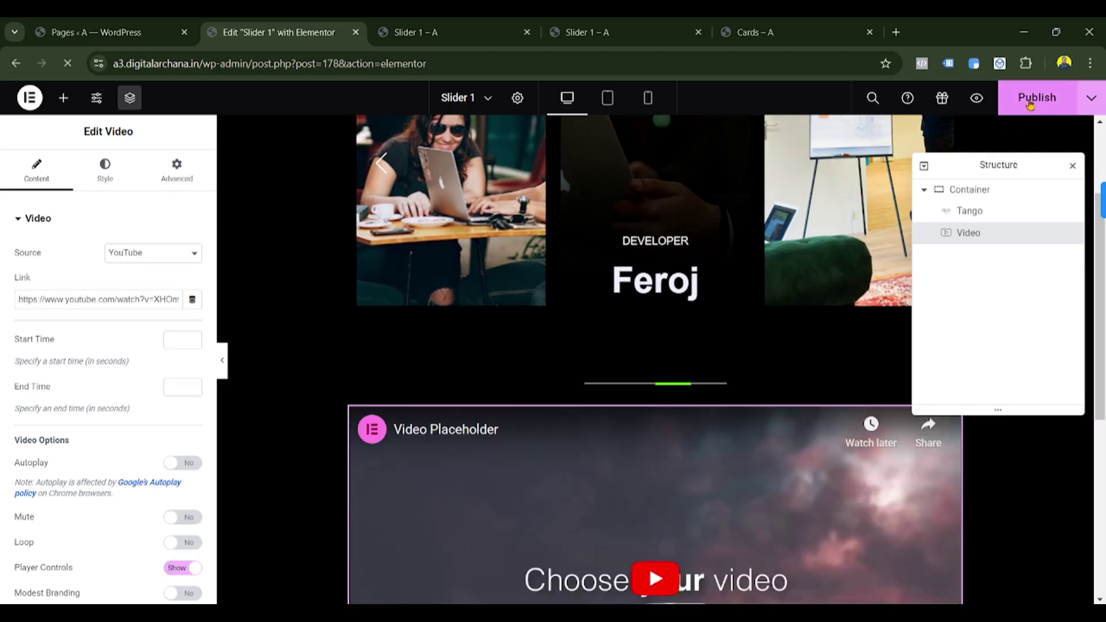
click(1030, 103)
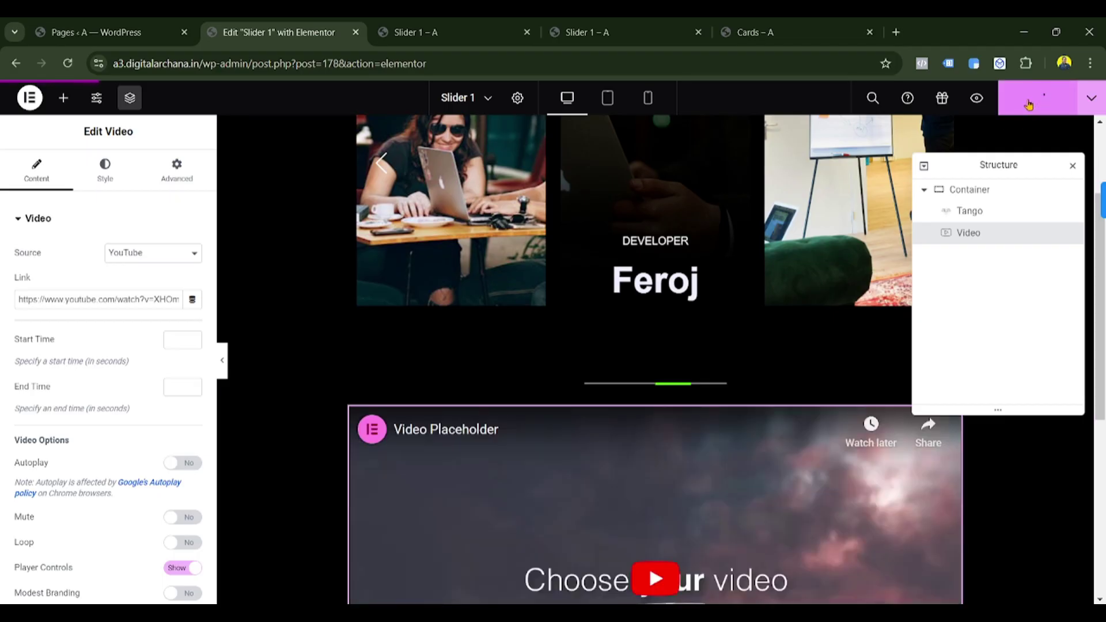
Compare the Slider 1 preview, including its URL parameters and the video below the slider, with the not yet refreshed live page.
click(452, 26)
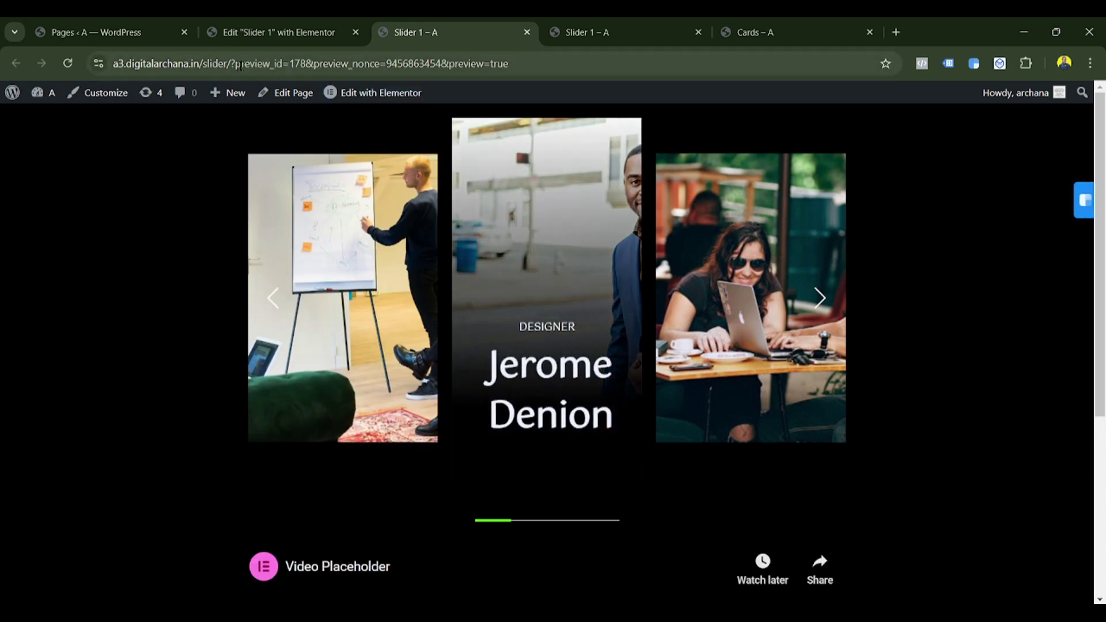
drag(232, 63, 413, 62)
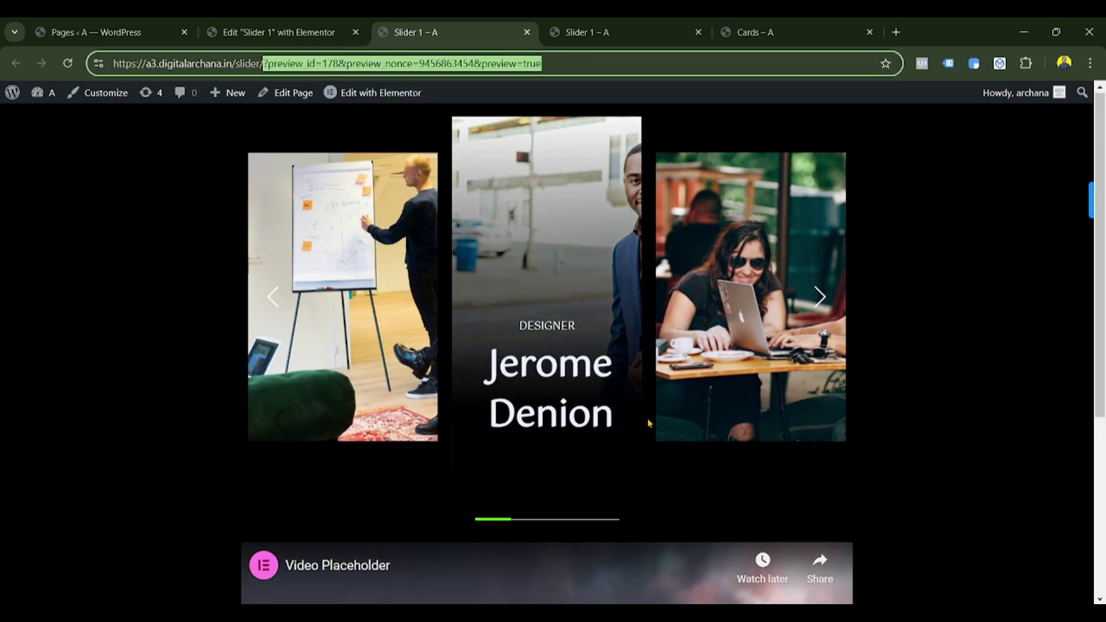
scroll(619, 398, down, 5)
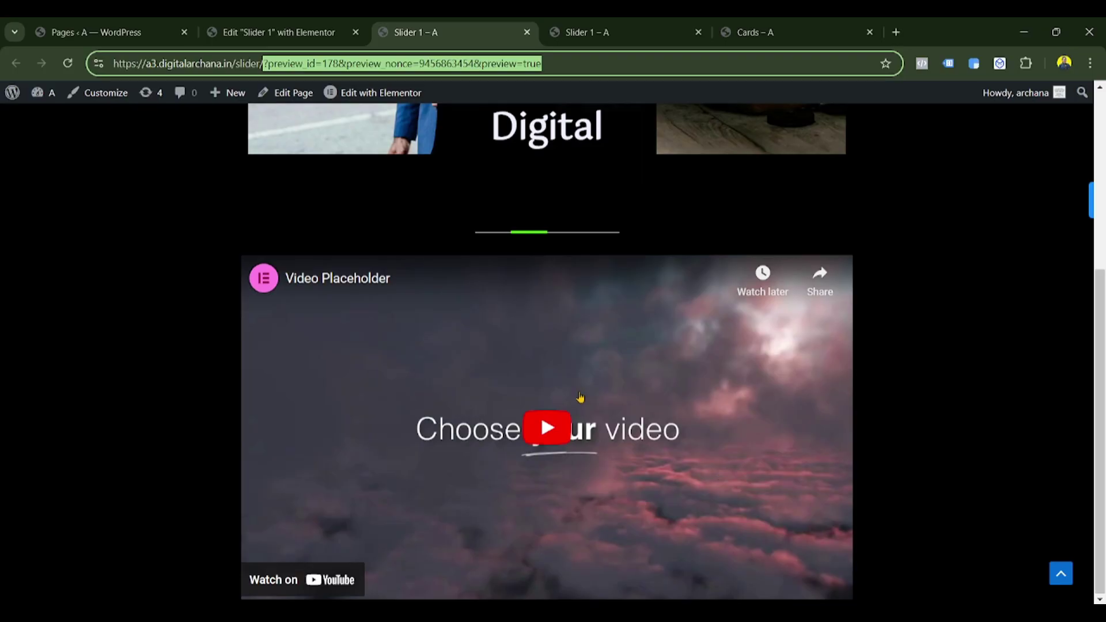
click(567, 23)
scroll(695, 363, down, 1)
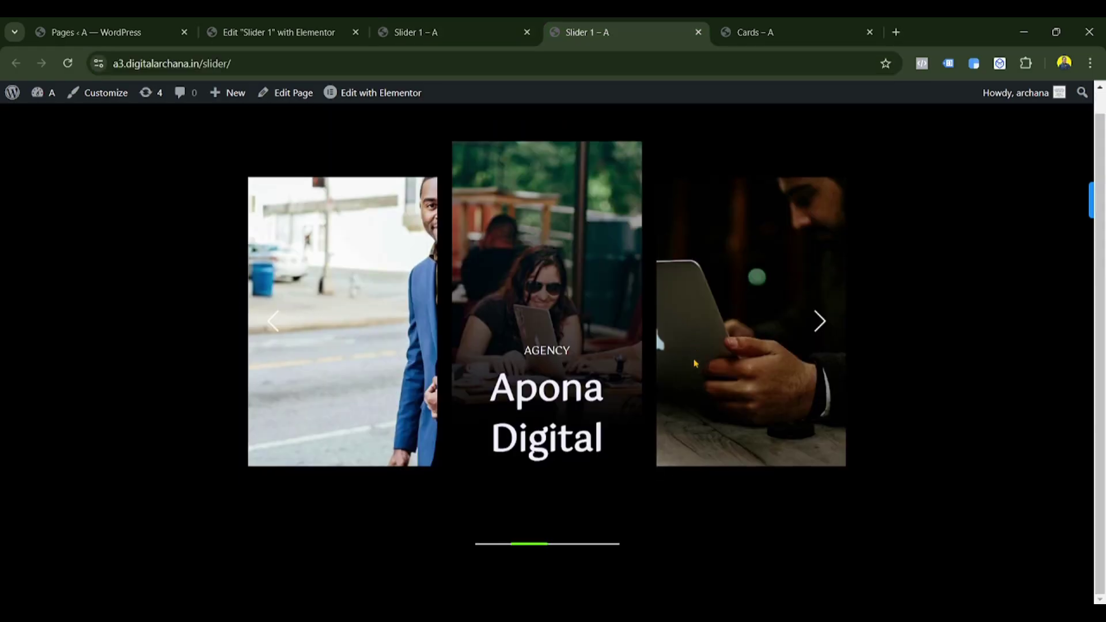
click(115, 65)
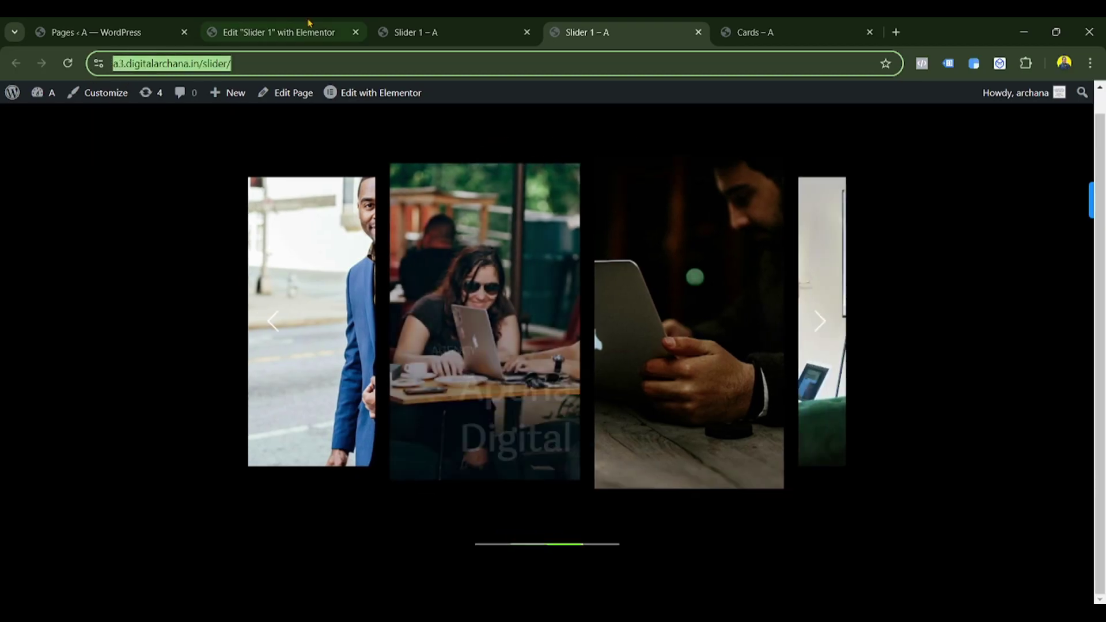
click(427, 33)
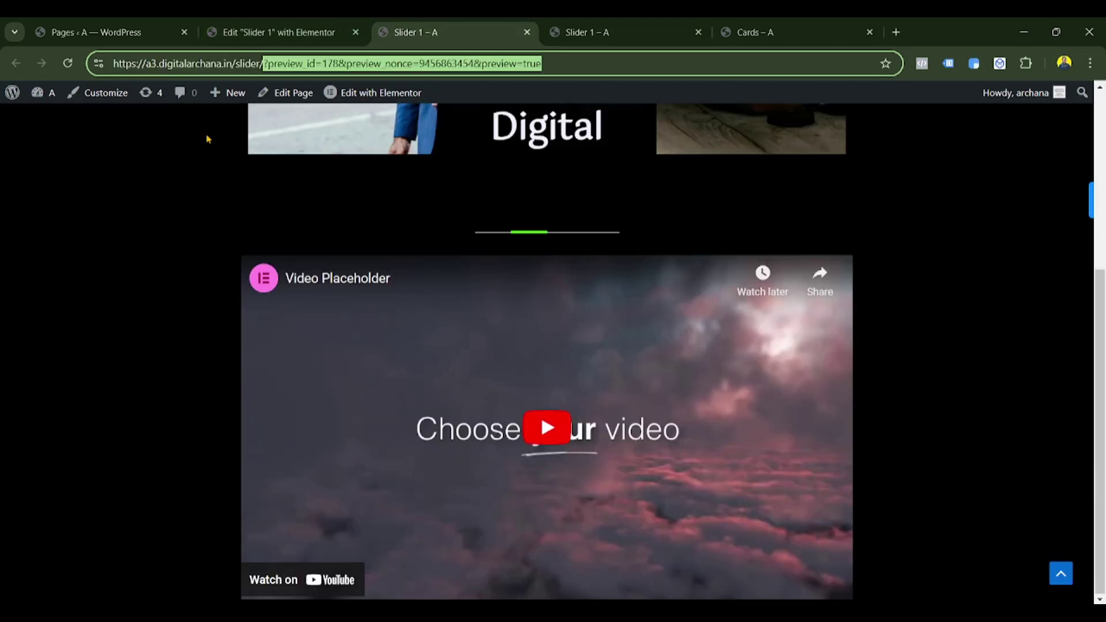
Reload the live Slider 1 page and check the area below the slider for the published video.
click(279, 32)
click(415, 32)
click(633, 33)
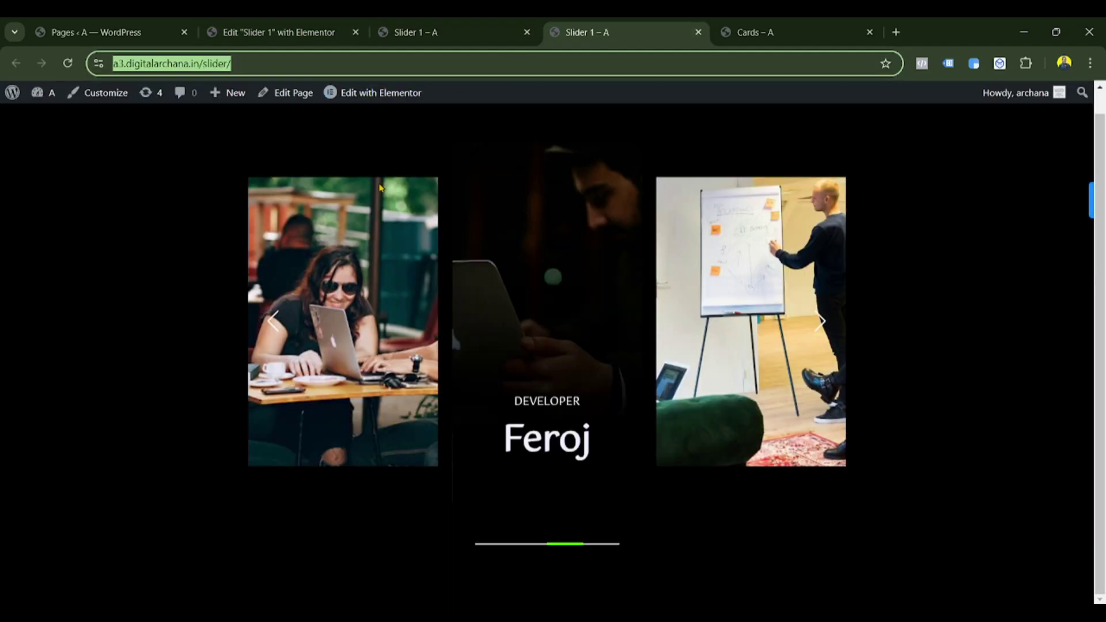
click(67, 66)
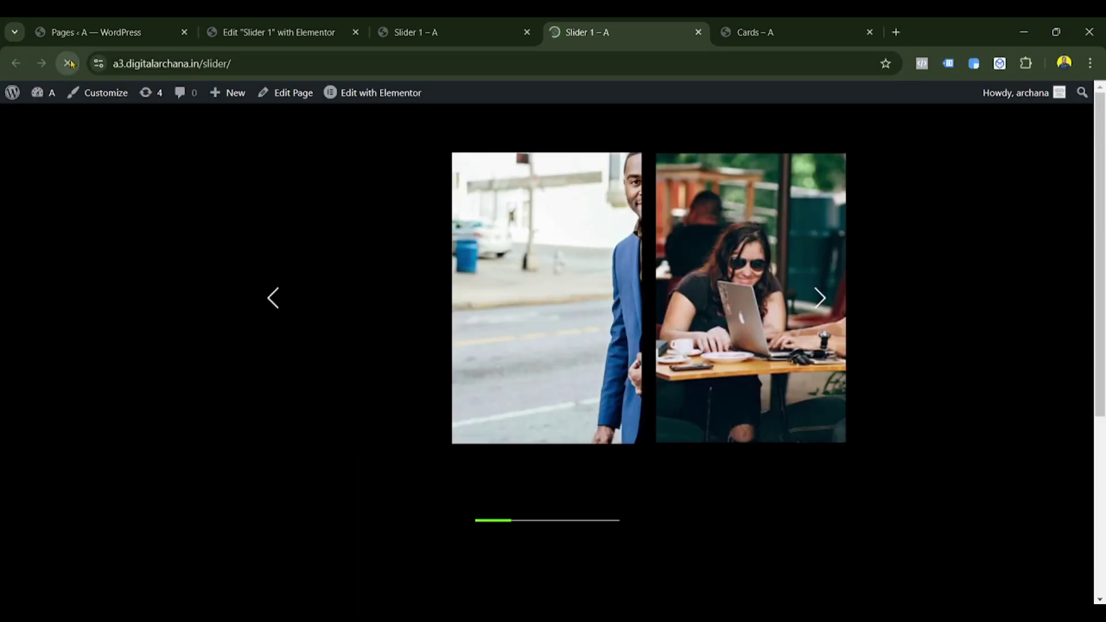
scroll(292, 392, down, 5)
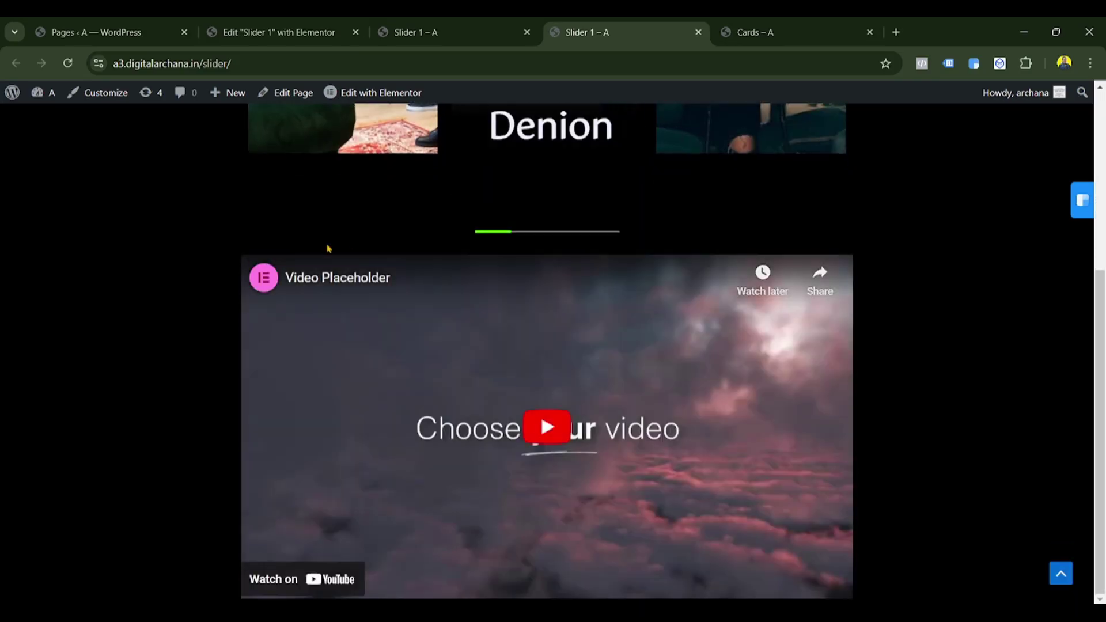
Return to the Slider 1 editor, remove the Video widget from the container and publish the page again.
click(318, 23)
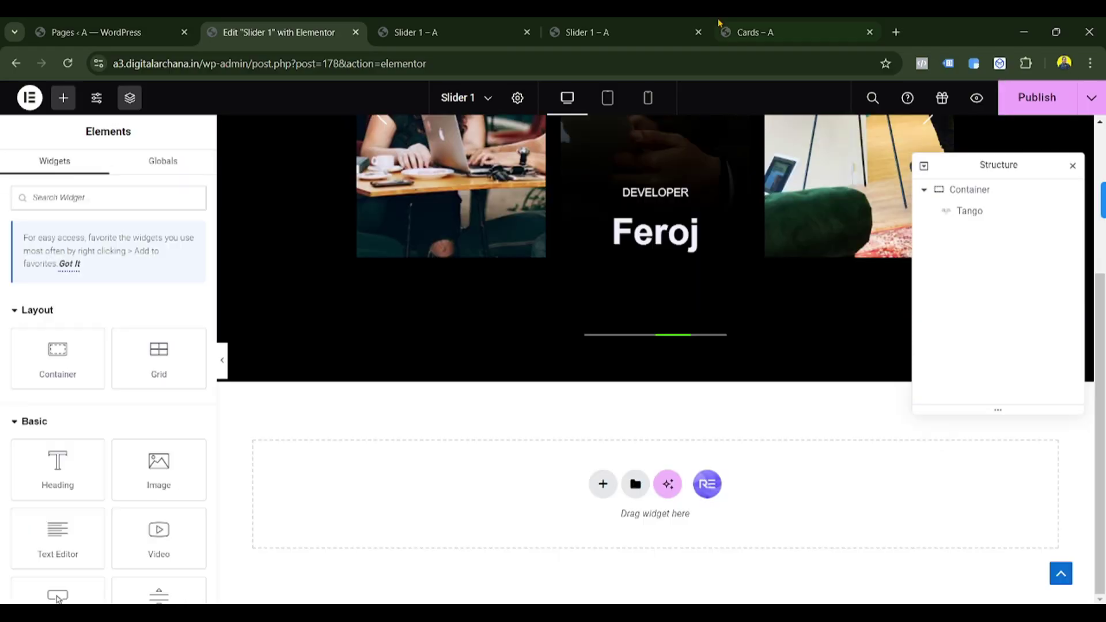
click(1038, 95)
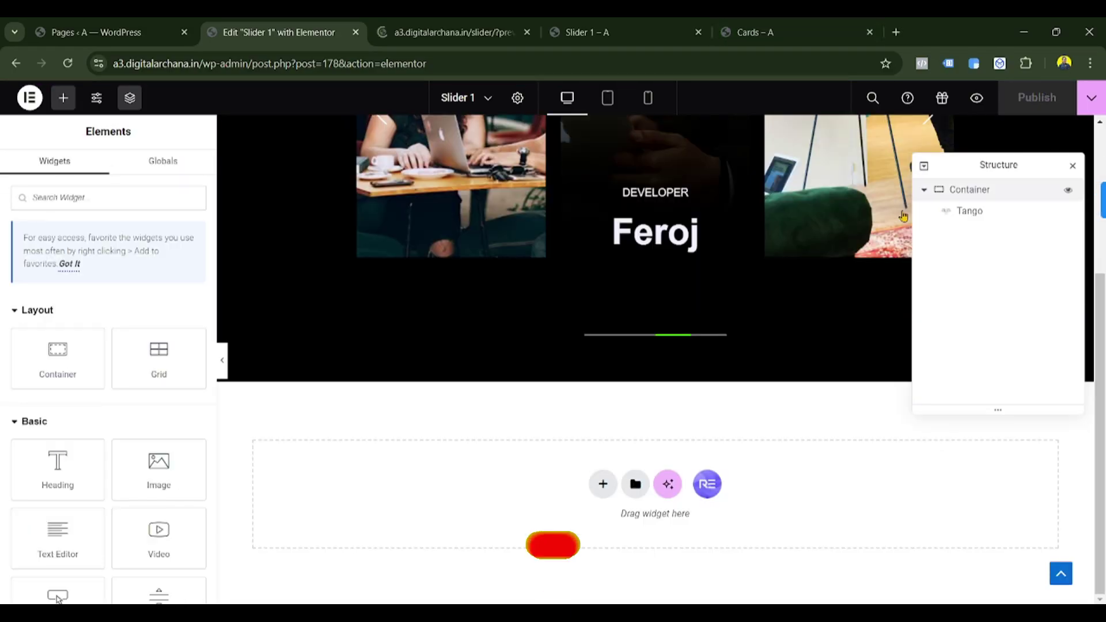
scroll(826, 207, up, 3)
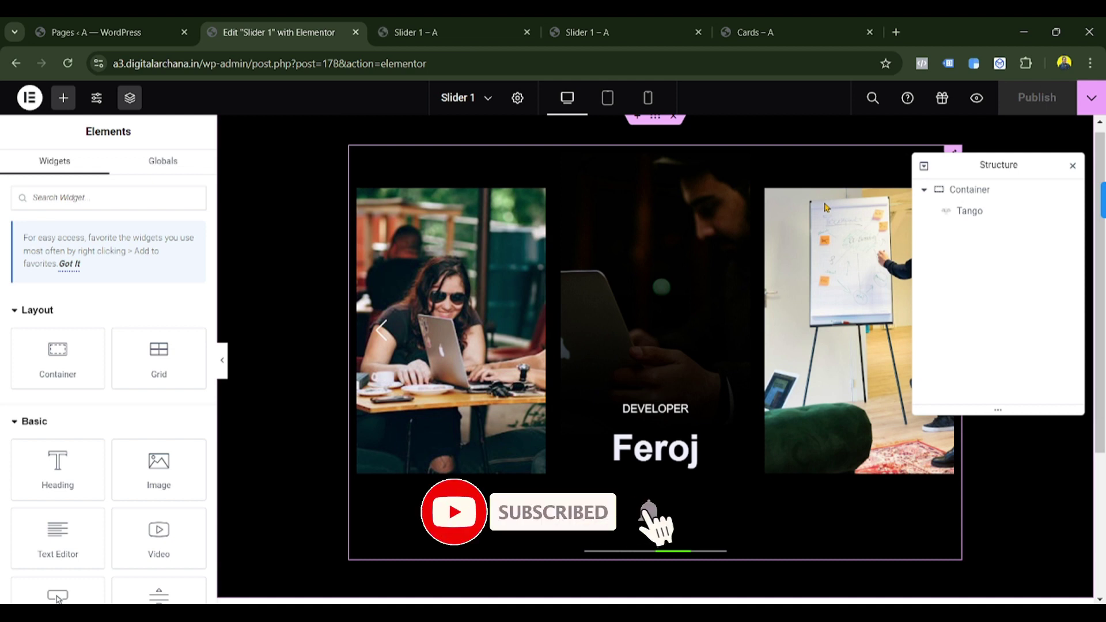